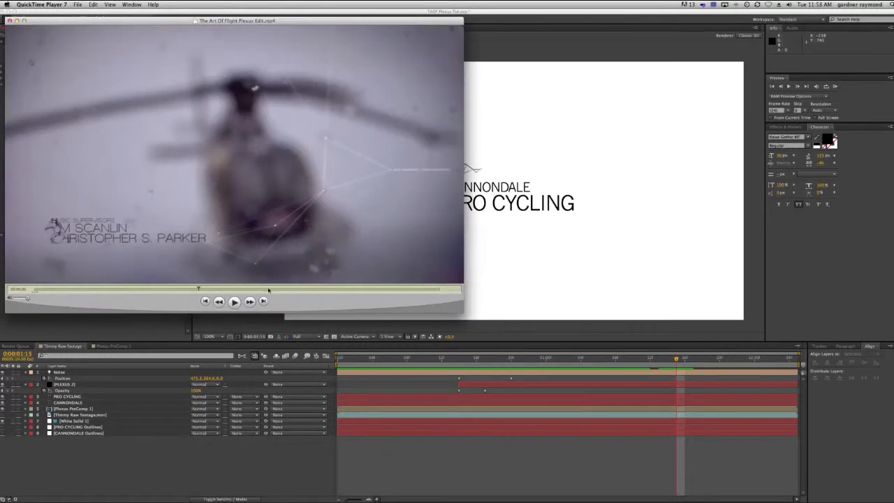
- Mute The Art Of Flight Plexus Edit reference video and play through its credits to examine how plexus lines accompany the titles
{"action": "left_click", "coordinate": [232, 304]}
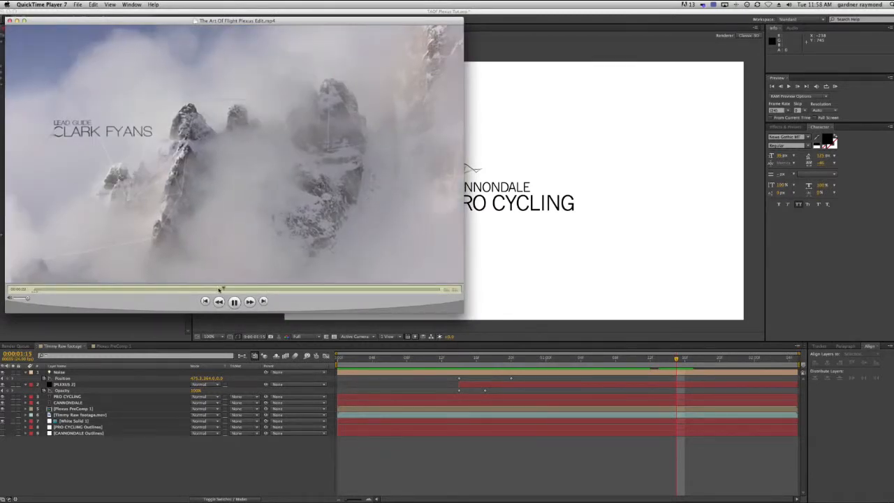
{"action": "left_click_drag", "start_coordinate": [225, 288], "coordinate": [198, 288]}
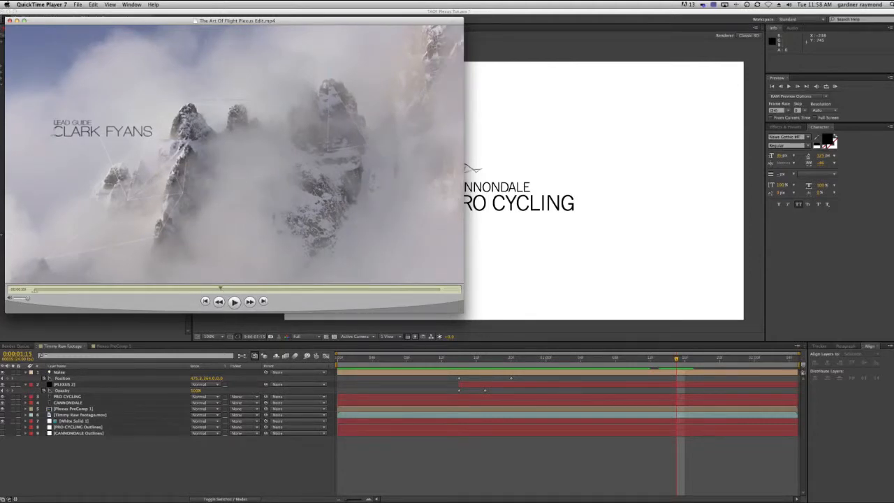
{"action": "left_click", "coordinate": [17, 298]}
{"action": "left_click_drag", "start_coordinate": [28, 298], "coordinate": [11, 299]}
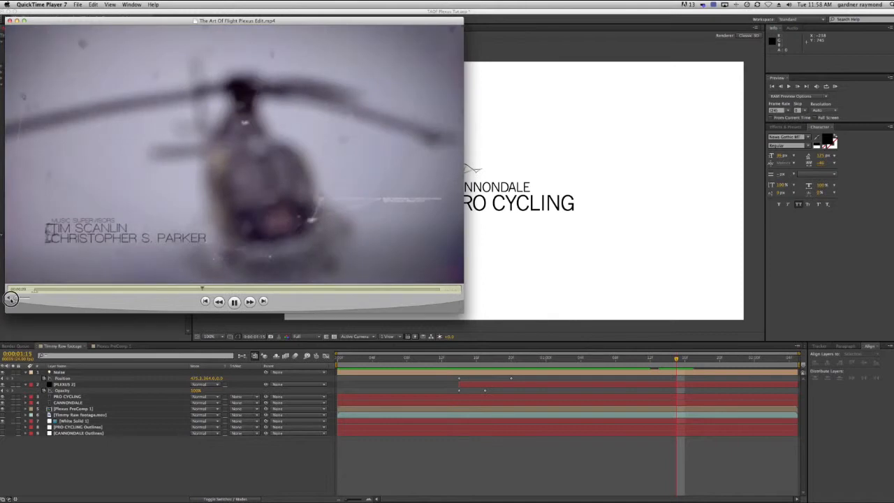
{"action": "mouse_move", "coordinate": [207, 289]}
{"action": "left_mouse_down"}
{"action": "mouse_move", "coordinate": [191, 290]}
{"action": "mouse_move", "coordinate": [209, 290]}
{"action": "left_mouse_up"}
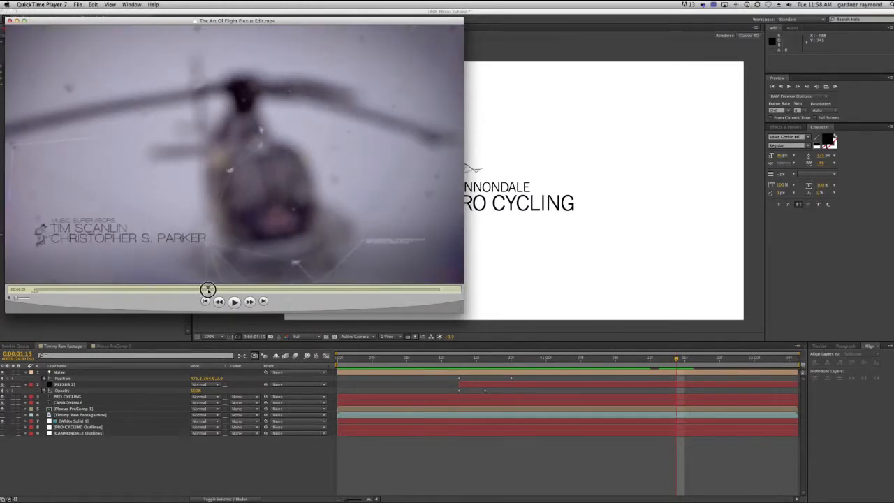
{"action": "left_click_drag", "start_coordinate": [208, 289], "coordinate": [186, 289]}
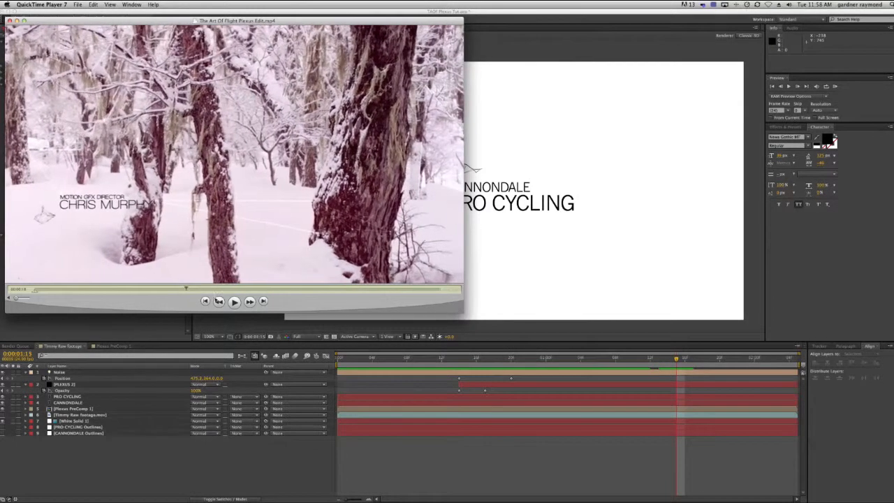
{"action": "key", "text": "space"}
{"action": "key", "text": "space"}
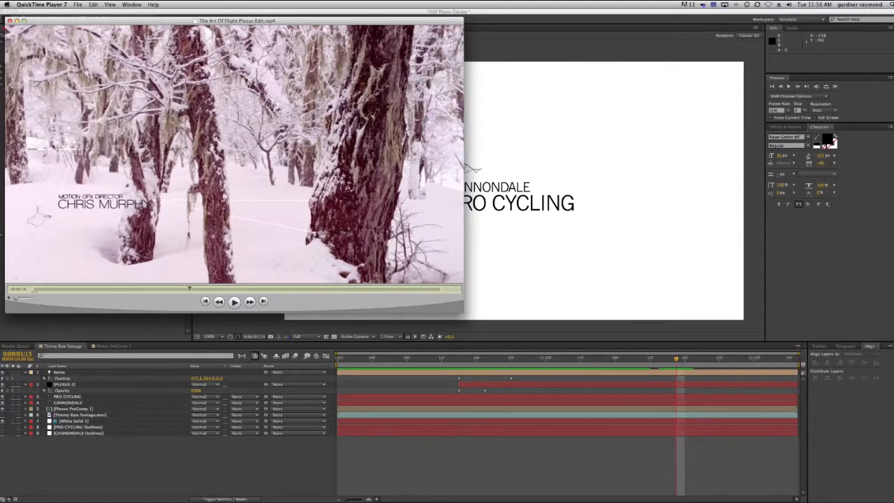
{"action": "left_click_drag", "start_coordinate": [190, 289], "coordinate": [223, 288]}
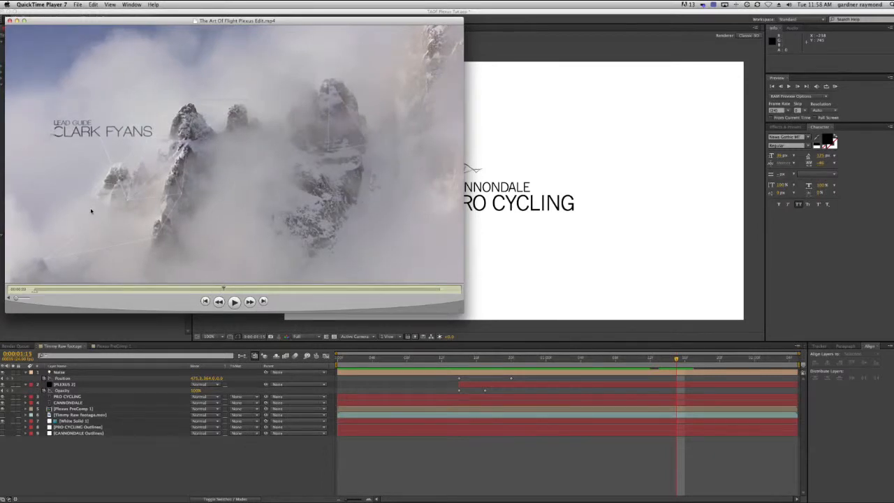
{"action": "mouse_move", "coordinate": [225, 289]}
{"action": "left_mouse_down"}
{"action": "mouse_move", "coordinate": [236, 289]}
{"action": "mouse_move", "coordinate": [207, 289]}
{"action": "mouse_move", "coordinate": [228, 289]}
{"action": "left_mouse_up"}
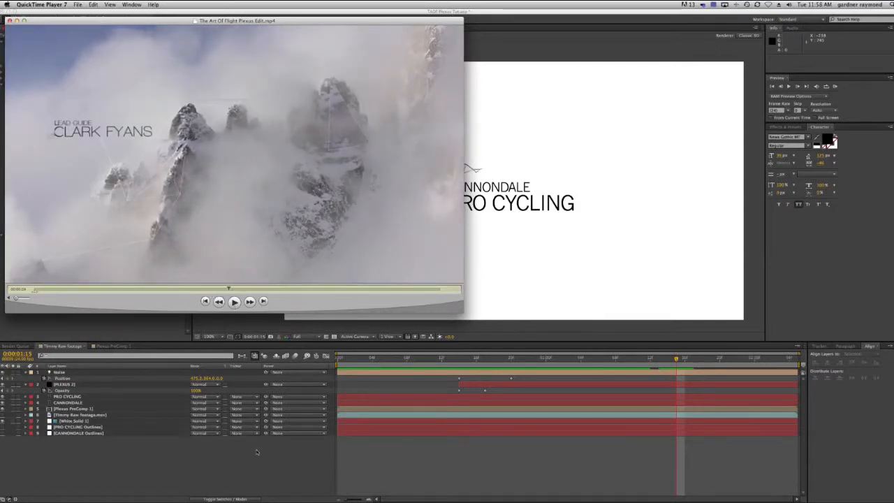
{"action": "left_click_drag", "start_coordinate": [157, 21], "coordinate": [178, 32]}
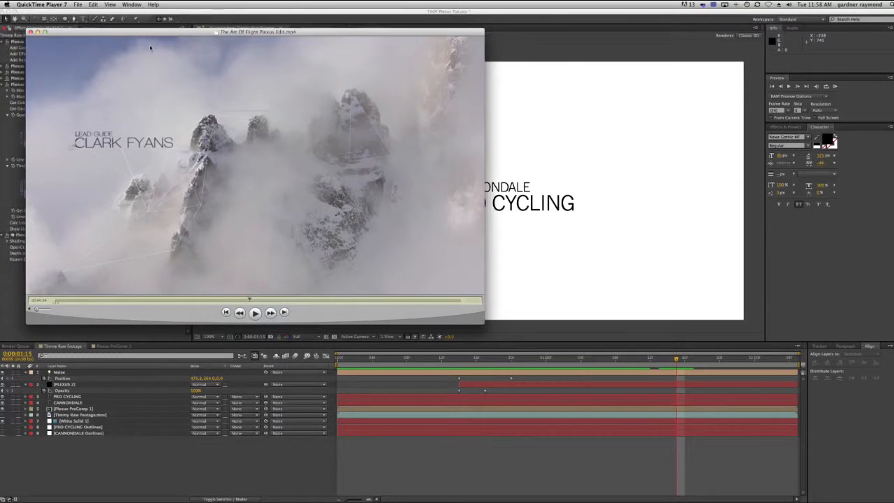
- Bring up the CPC Plexus.mov video and scrub through it to examine the Cannondale Pro Cycling title animation
{"action": "key", "text": "super+Tab"}
{"action": "key", "text": "super+Tab"}
{"action": "key", "text": "super+Tab"}
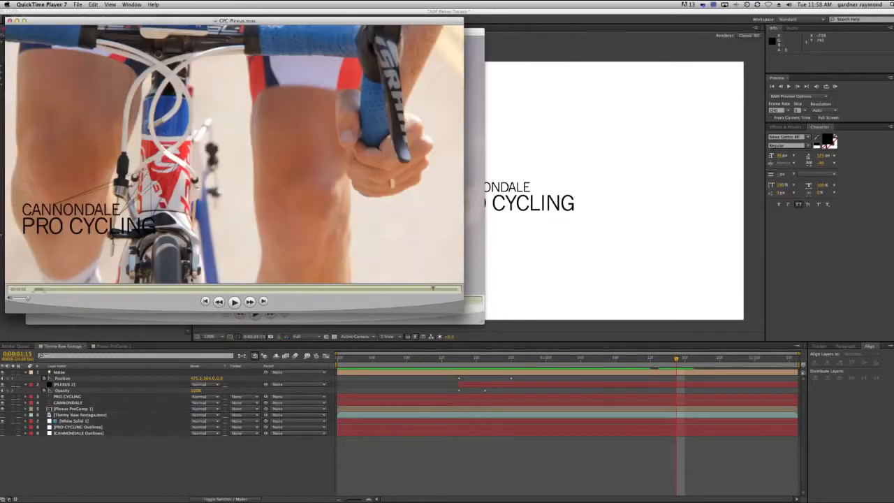
{"action": "left_click_drag", "start_coordinate": [75, 290], "coordinate": [433, 291]}
- Switch to After Effects, go to 0:00:01:12 and make the raw footage layer visible behind the title
{"action": "left_click", "coordinate": [211, 445]}
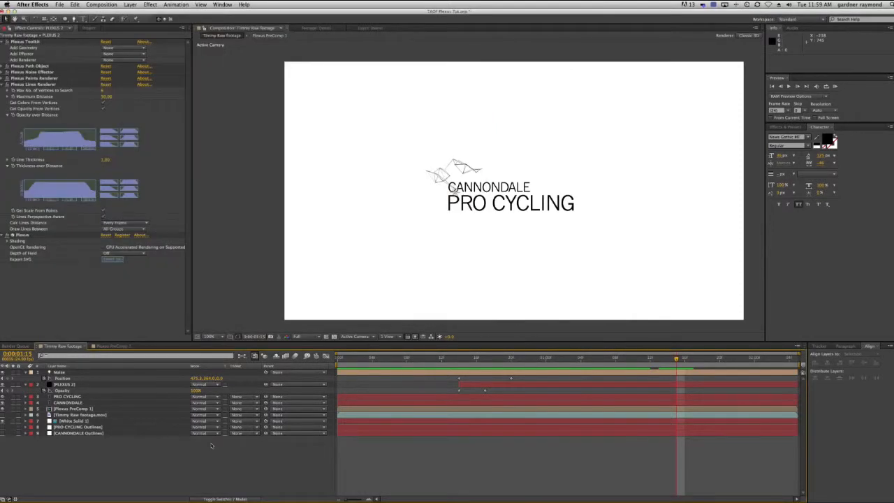
{"action": "left_click_drag", "start_coordinate": [545, 355], "coordinate": [649, 356]}
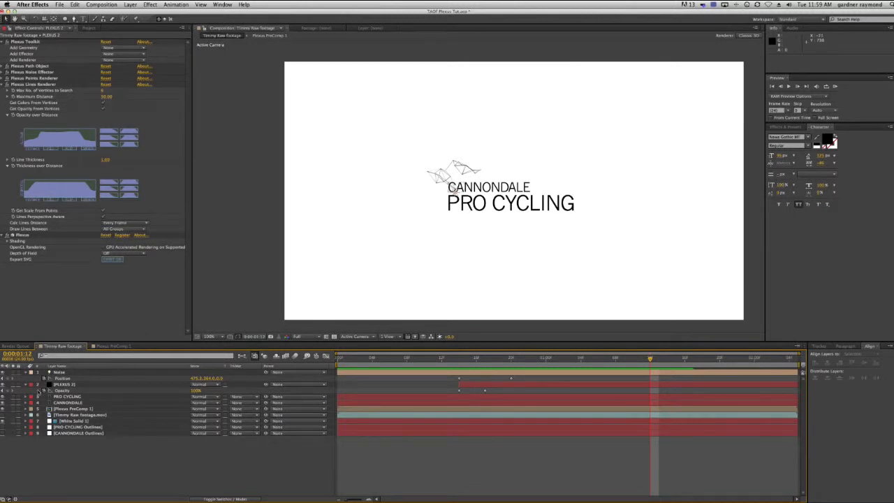
{"action": "left_click", "coordinate": [3, 415]}
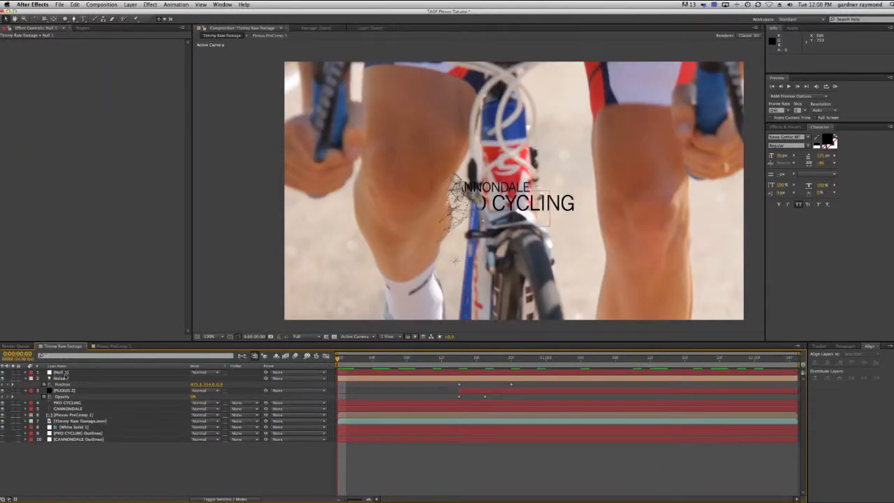
- Pre-compose the layers from Noise through Plexus PreComp 1 into a new composition named Text Plexus
{"action": "left_click", "coordinate": [63, 378]}
{"action": "left_click", "coordinate": [76, 415], "text": "shift"}
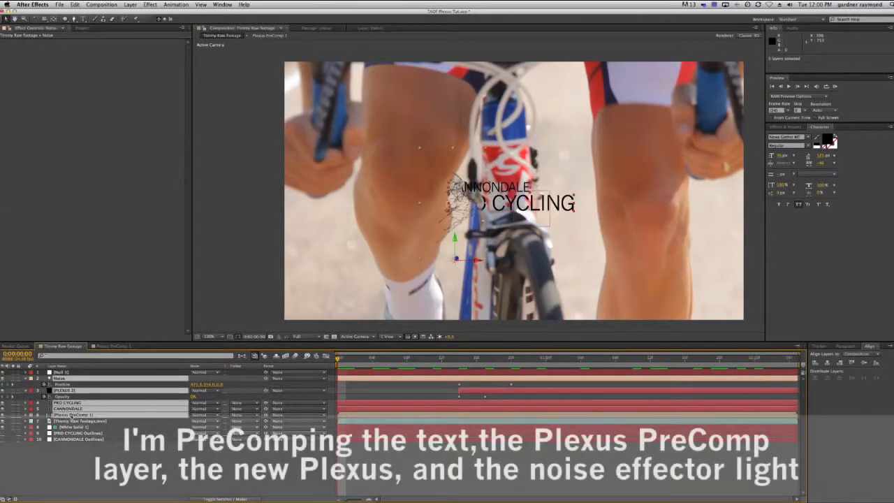
{"action": "key", "text": "super+shift+c"}
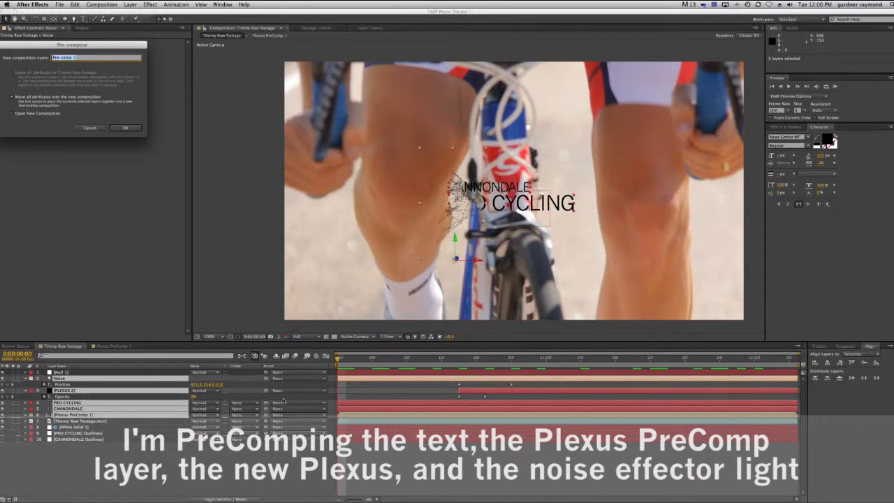
{"action": "type", "text": "Pl"}
{"action": "type", "text": "Tex"}
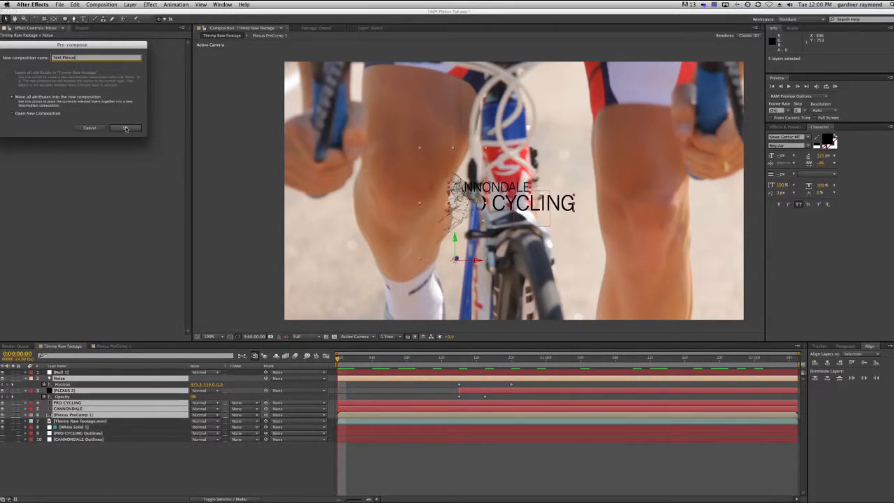
{"action": "left_click", "coordinate": [126, 128]}
- Move the Text Plexus layer to the lower-left area of the video frame and delete the Null 1 layer
{"action": "left_click", "coordinate": [60, 376]}
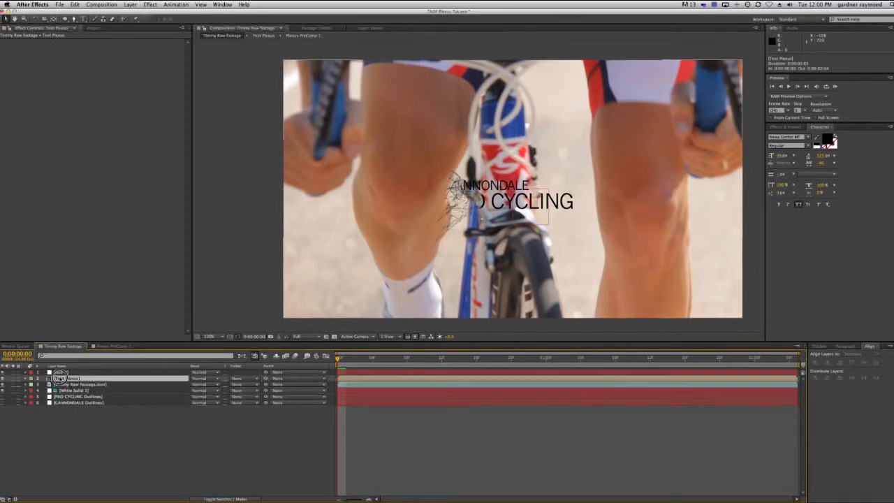
{"action": "left_click_drag", "start_coordinate": [562, 208], "coordinate": [436, 274]}
{"action": "left_click", "coordinate": [70, 371]}
{"action": "key", "text": "Delete"}
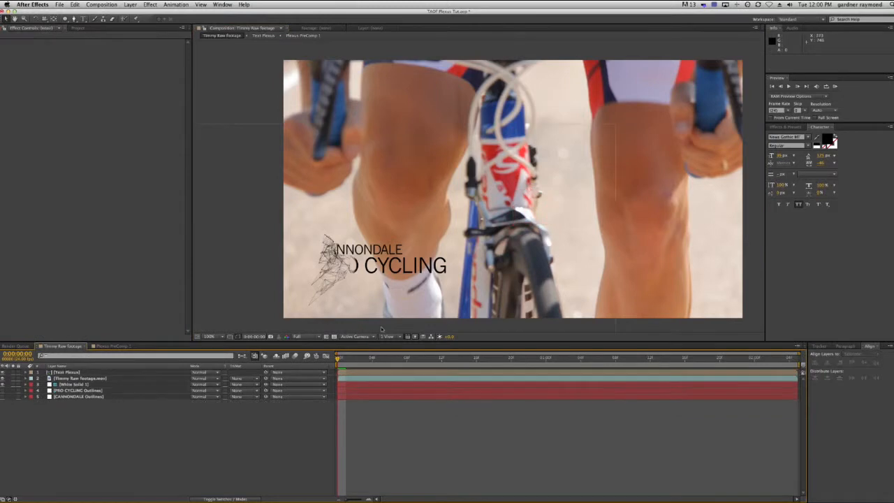
- Nudge the Text Plexus title slightly lower in the frame and scrub the timeline to check its placement over the footage
{"action": "left_click_drag", "start_coordinate": [340, 359], "coordinate": [467, 369]}
{"action": "key", "text": "space"}
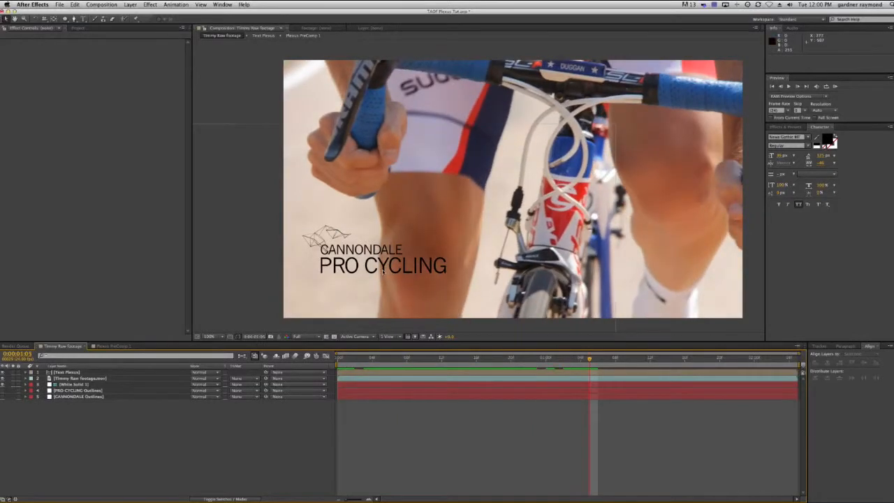
{"action": "left_click", "coordinate": [383, 271]}
{"action": "left_click_drag", "start_coordinate": [383, 271], "coordinate": [385, 275]}
{"action": "left_click_drag", "start_coordinate": [590, 360], "coordinate": [737, 359]}
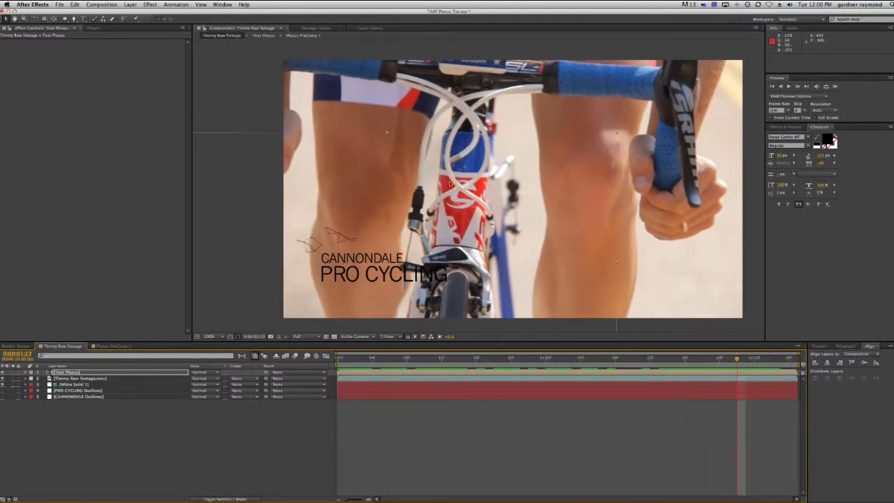
{"action": "left_click_drag", "start_coordinate": [737, 358], "coordinate": [314, 348]}
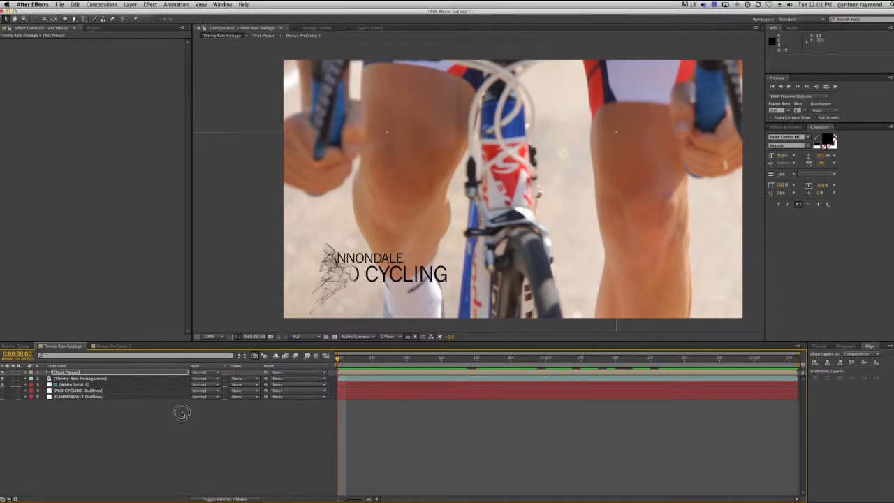
{"action": "left_click", "coordinate": [156, 433]}
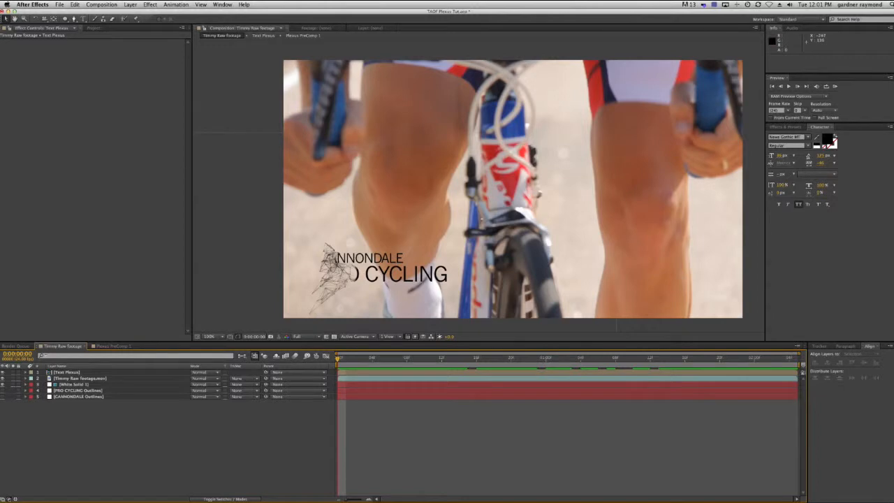
- Add a new point light layer to the main composition
{"action": "left_click", "coordinate": [149, 4]}
{"action": "mouse_move", "coordinate": [130, 5]}
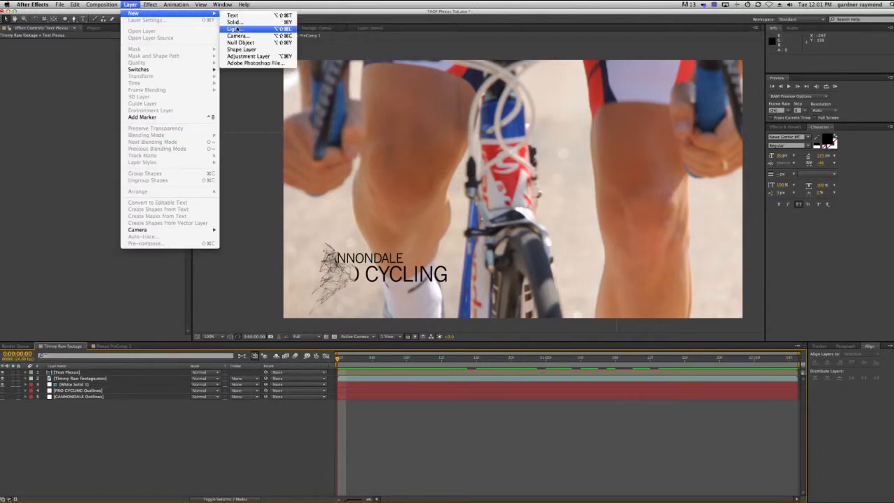
{"action": "left_click", "coordinate": [236, 30]}
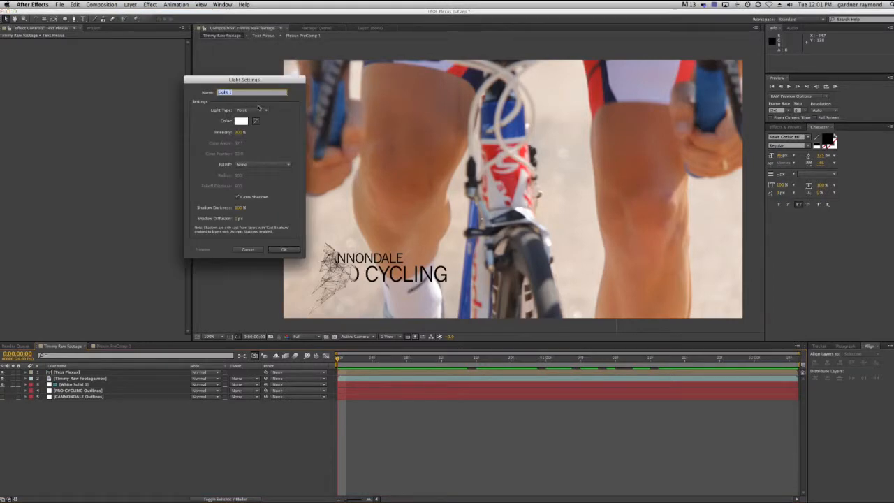
{"action": "left_click", "coordinate": [239, 133]}
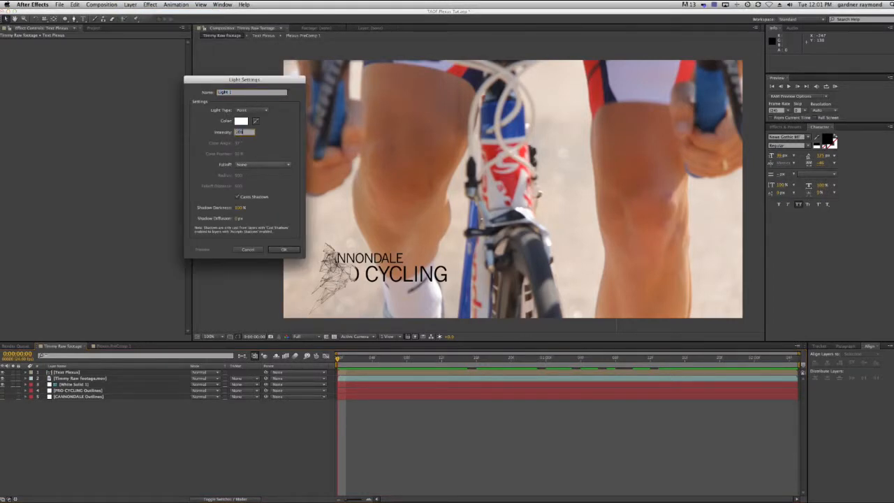
{"action": "left_click", "coordinate": [284, 250]}
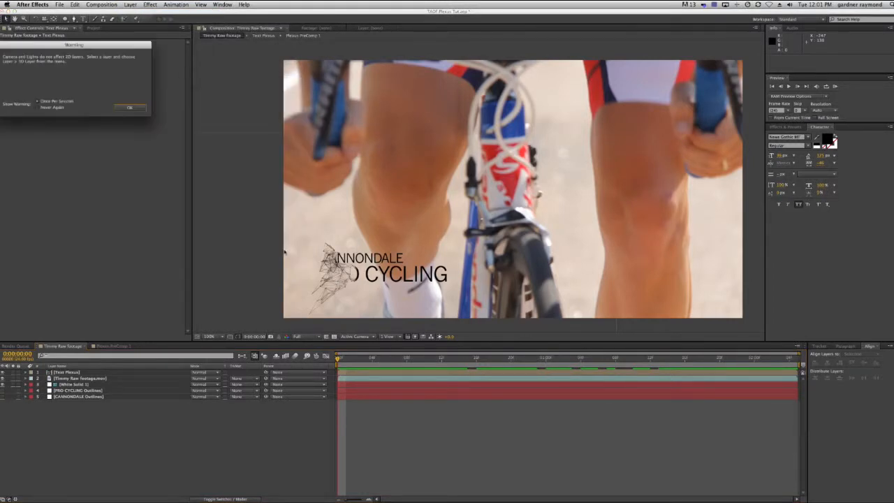
{"action": "left_click", "coordinate": [128, 106]}
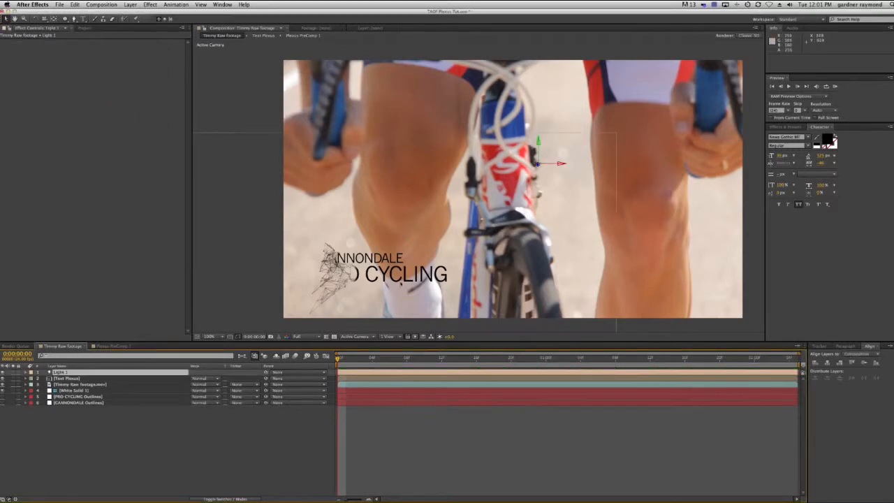
- Reveal the new light's position property and set its Z position to 0
{"action": "left_click_drag", "start_coordinate": [540, 167], "coordinate": [539, 186]}
{"action": "left_click", "coordinate": [79, 373]}
{"action": "key", "text": "p"}
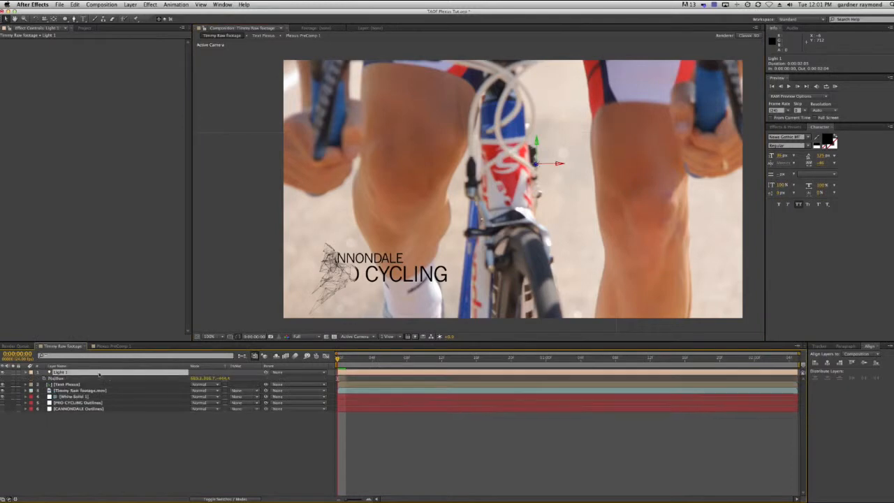
{"action": "left_click", "coordinate": [225, 379]}
{"action": "type", "text": "0"}
{"action": "key", "text": "Return"}
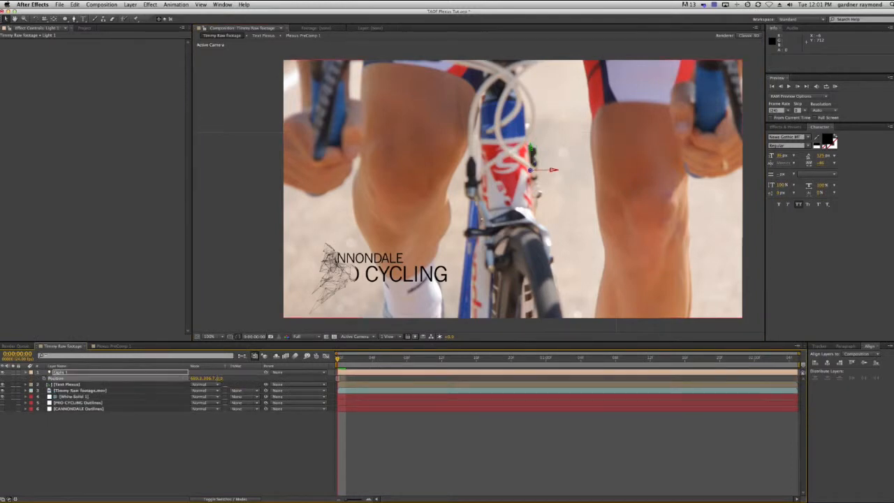
- Position the light over the start of the word CANNONDALE, at about X 179, Y 540
{"action": "left_click_drag", "start_coordinate": [531, 169], "coordinate": [354, 256]}
{"action": "scroll", "coordinate": [414, 270], "scroll_direction": "up", "scroll_amount": 4}
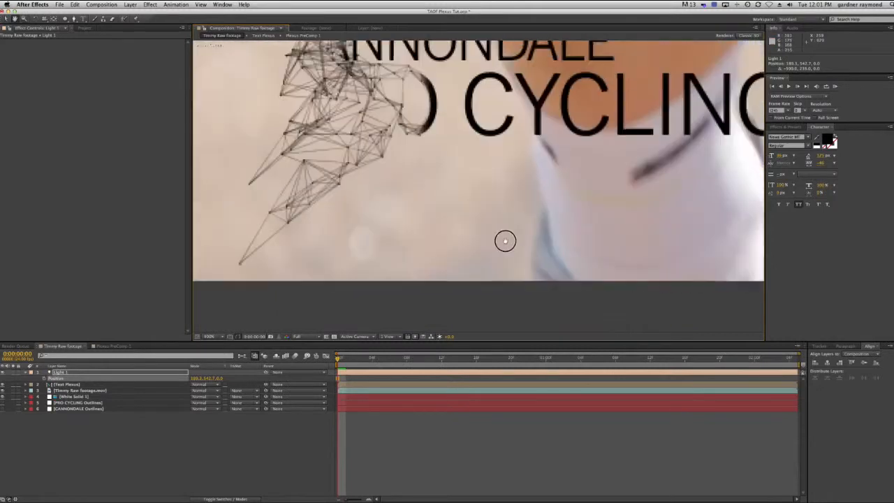
{"action": "left_click_drag", "start_coordinate": [410, 321], "coordinate": [398, 334]}
{"action": "key", "text": "v"}
{"action": "left_click_drag", "start_coordinate": [300, 139], "coordinate": [283, 137]}
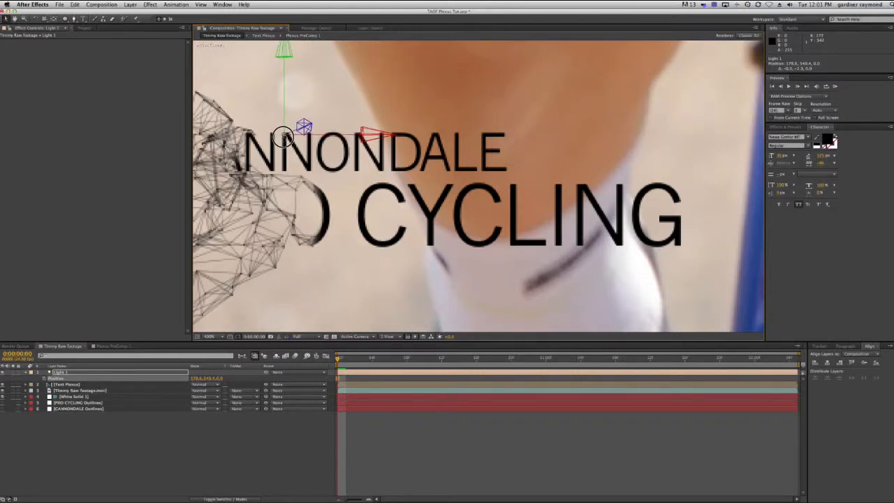
- Rename the light layer as T Light 1 and duplicate it
{"action": "left_click", "coordinate": [63, 373]}
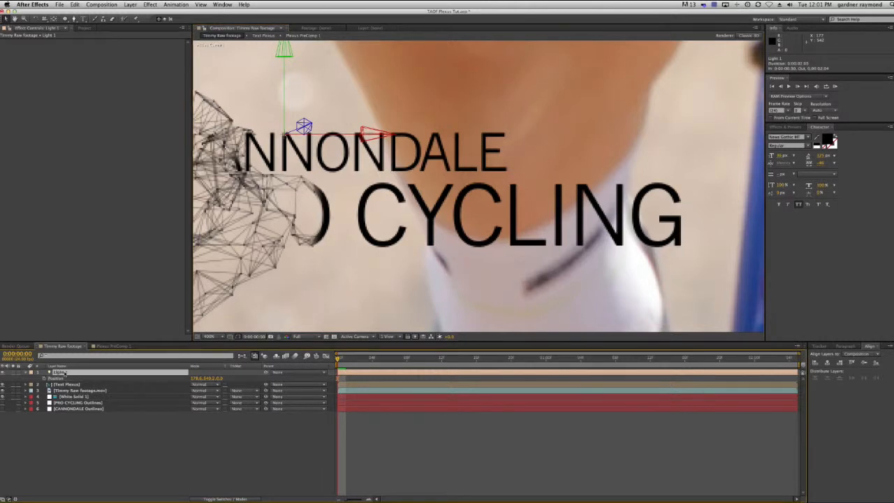
{"action": "key", "text": "Return"}
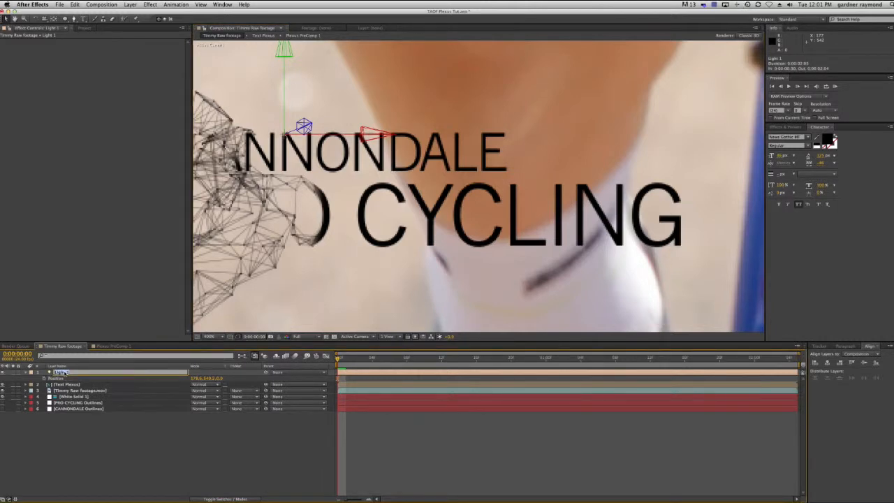
{"action": "key", "text": "BackSpace"}
{"action": "key", "text": "Return"}
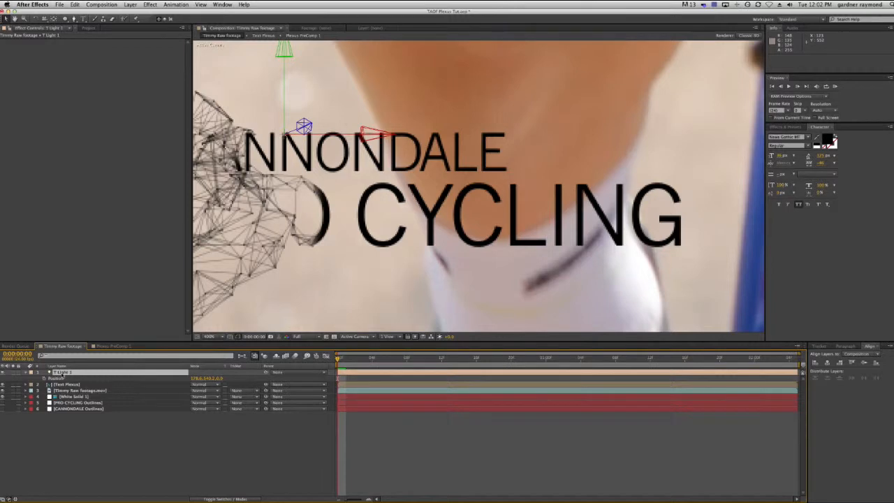
{"action": "key", "text": "ctrl+d"}
{"action": "key", "text": "ctrl+d"}
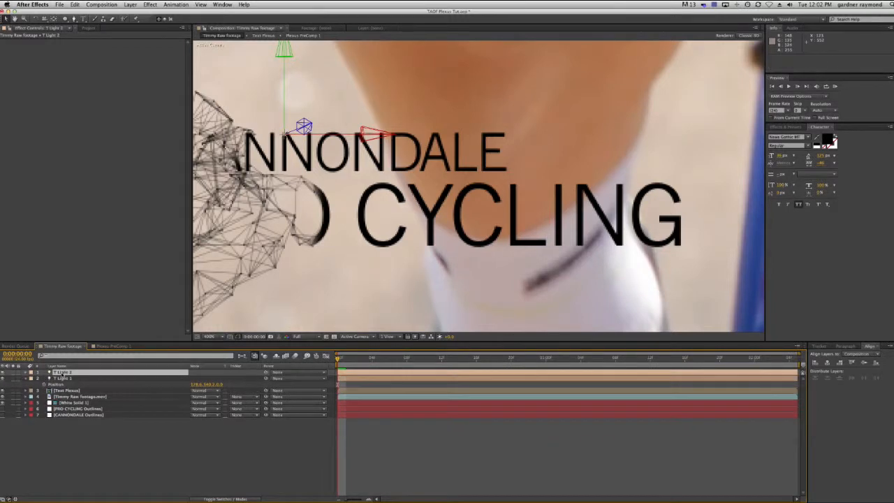
- Place T Light 3 at the end of CANNONDALE and T Light 2 at the end of PRO CYCLING, about X 439, Y 575
{"action": "left_click_drag", "start_coordinate": [287, 135], "coordinate": [505, 171]}
{"action": "left_click_drag", "start_coordinate": [504, 171], "coordinate": [505, 172]}
{"action": "left_click", "coordinate": [62, 378]}
{"action": "left_click_drag", "start_coordinate": [303, 128], "coordinate": [657, 187]}
{"action": "key", "text": "p"}
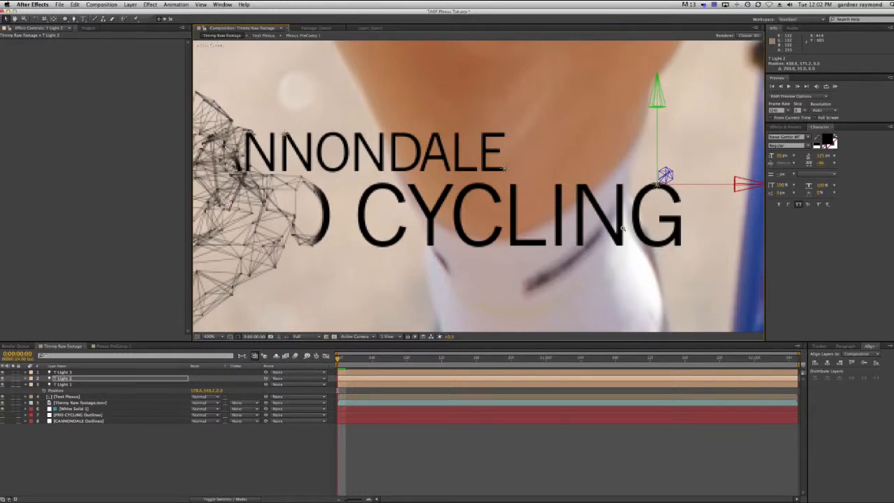
{"action": "key", "text": "z"}
{"action": "left_click", "coordinate": [596, 201], "text": "alt"}
{"action": "left_click", "coordinate": [541, 154], "text": "alt"}
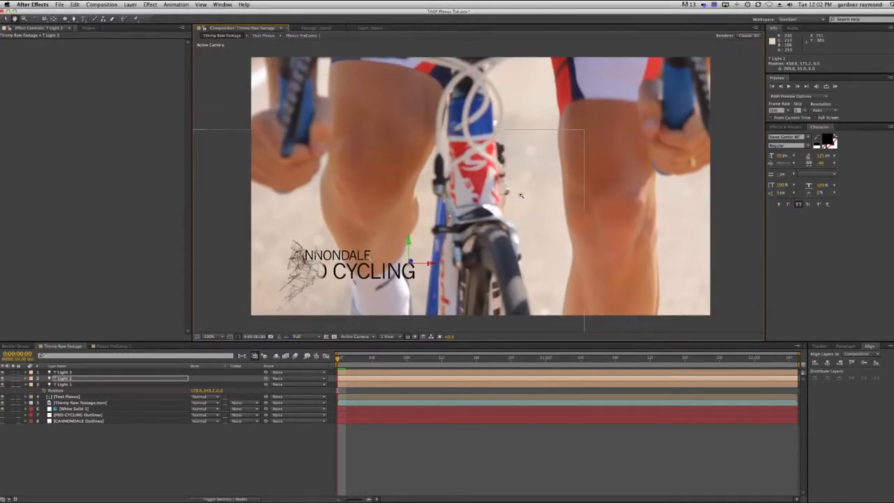
{"action": "key", "text": "super+shift+a"}
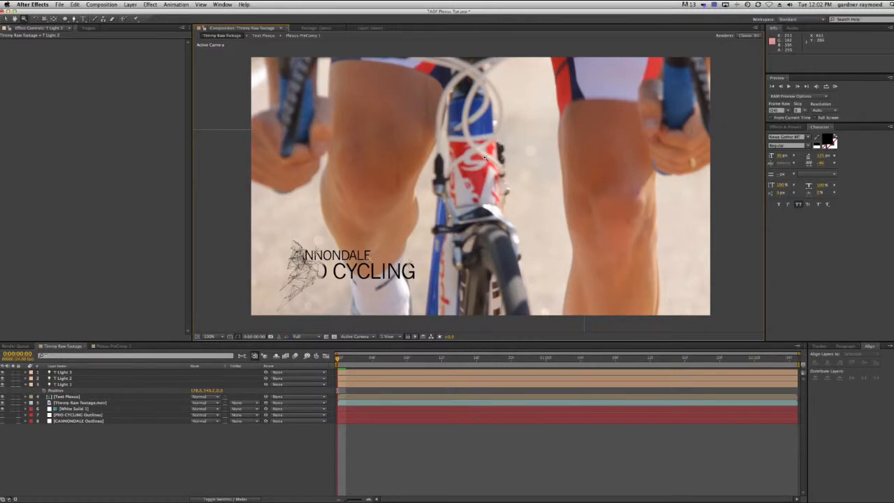
- Send the Timmy Raw footage layer to mocha for tracking
{"action": "left_click_drag", "start_coordinate": [338, 360], "coordinate": [307, 370]}
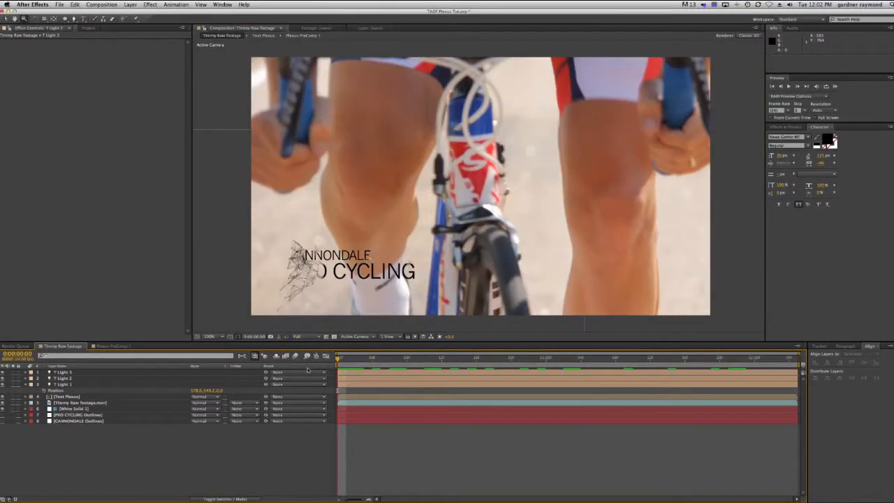
{"action": "left_click", "coordinate": [66, 403]}
{"action": "left_click", "coordinate": [176, 5]}
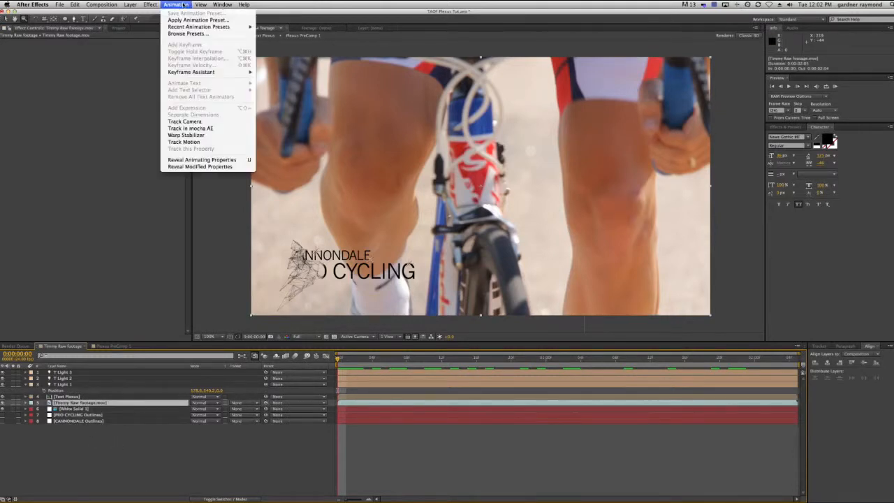
{"action": "left_click", "coordinate": [201, 130]}
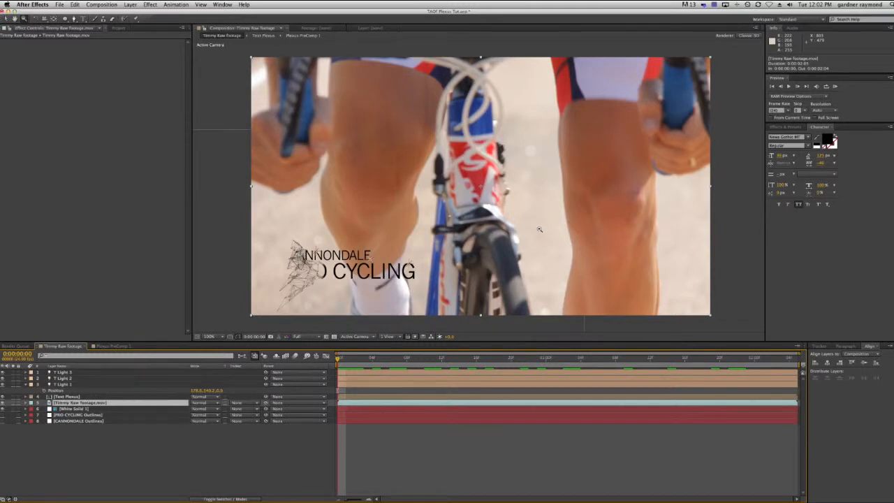
- Create the mocha project for Timmy Raw footage with frames 0 to 52 at 24 fps and clip caching enabled
{"action": "key", "text": "super+Tab"}
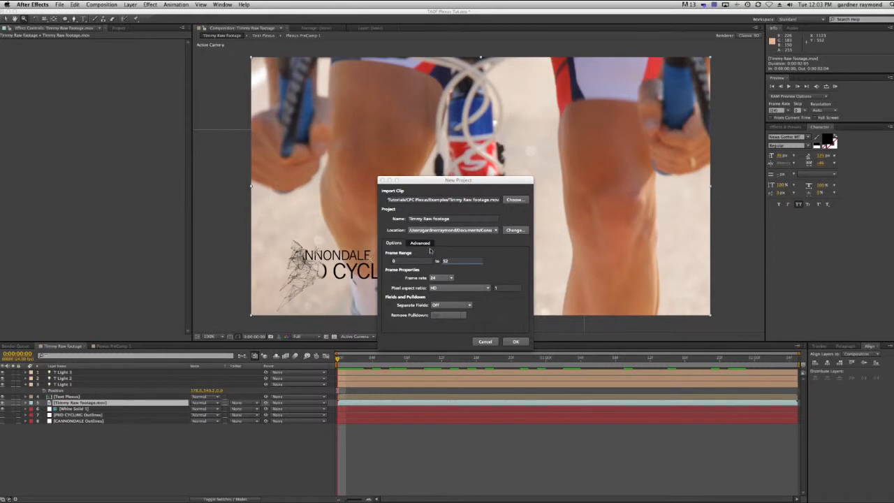
{"action": "left_click", "coordinate": [395, 243]}
{"action": "left_click", "coordinate": [394, 278]}
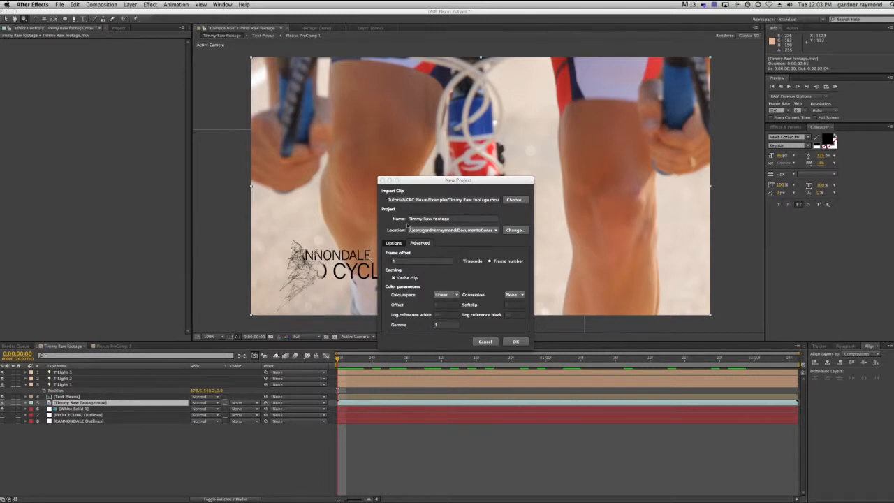
{"action": "left_click", "coordinate": [515, 341]}
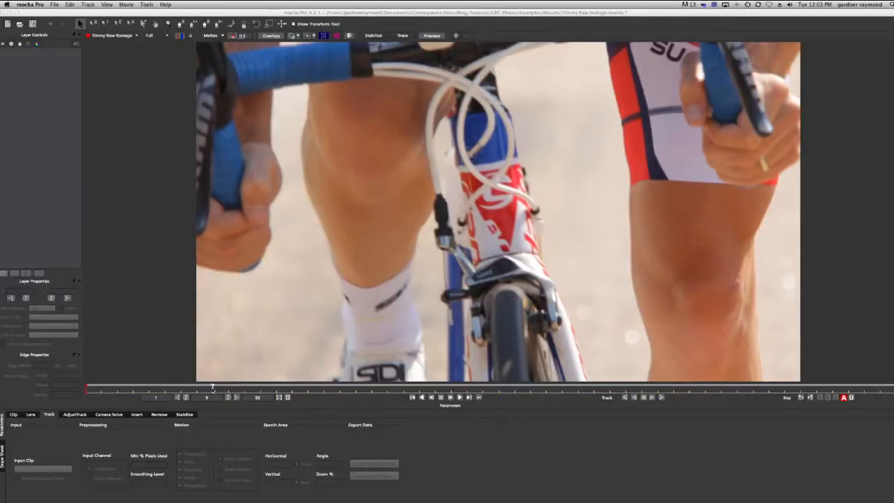
- Scrub the footage through to its last frame, check the finished CPC Plexus movie in QuickTime Player, and return to mocha Pro
{"action": "left_click_drag", "start_coordinate": [212, 388], "coordinate": [50, 380]}
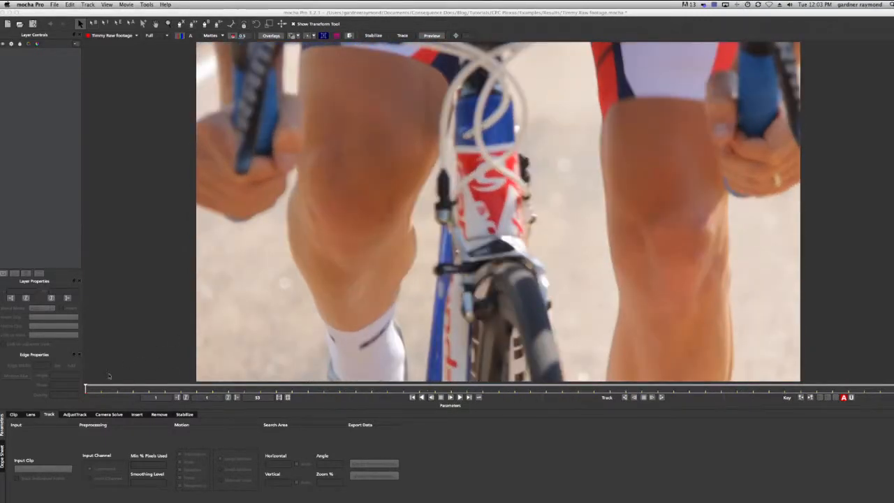
{"action": "left_click_drag", "start_coordinate": [85, 389], "coordinate": [891, 390]}
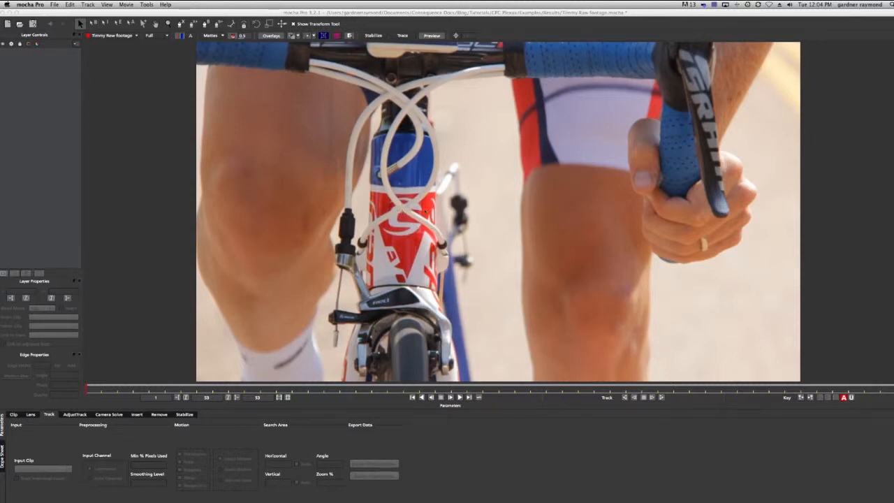
{"action": "key", "text": "super+Tab"}
{"action": "key", "text": "super+Tab"}
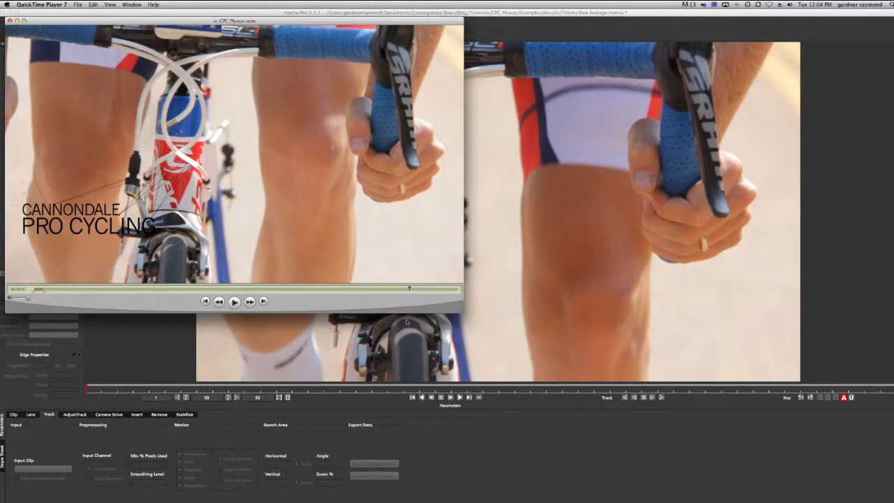
{"action": "left_click", "coordinate": [434, 351]}
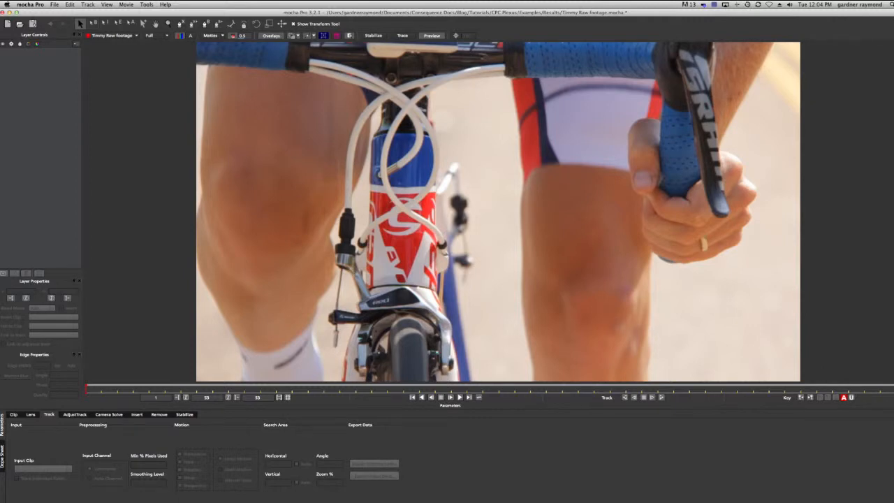
- Draw a closed five-point X-spline around the red and white graphics on the bike's head tube at the last frame
{"action": "left_click", "coordinate": [181, 23]}
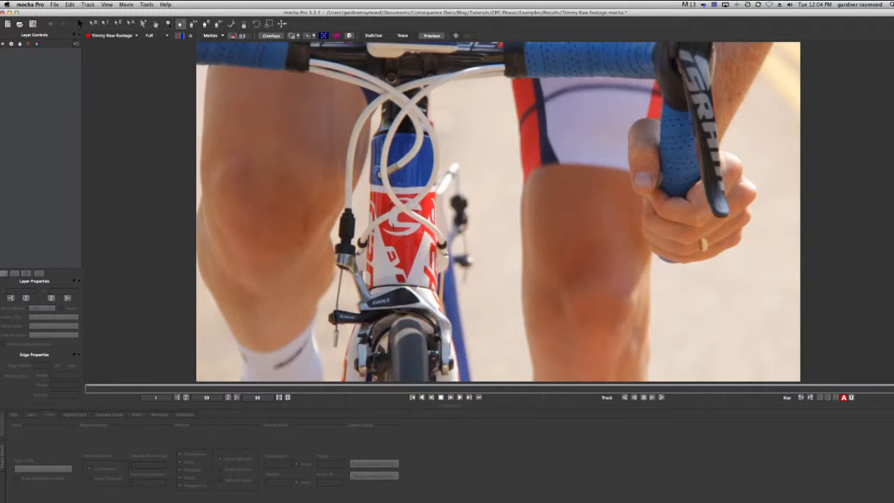
{"action": "left_click", "coordinate": [403, 216]}
{"action": "left_click", "coordinate": [378, 229]}
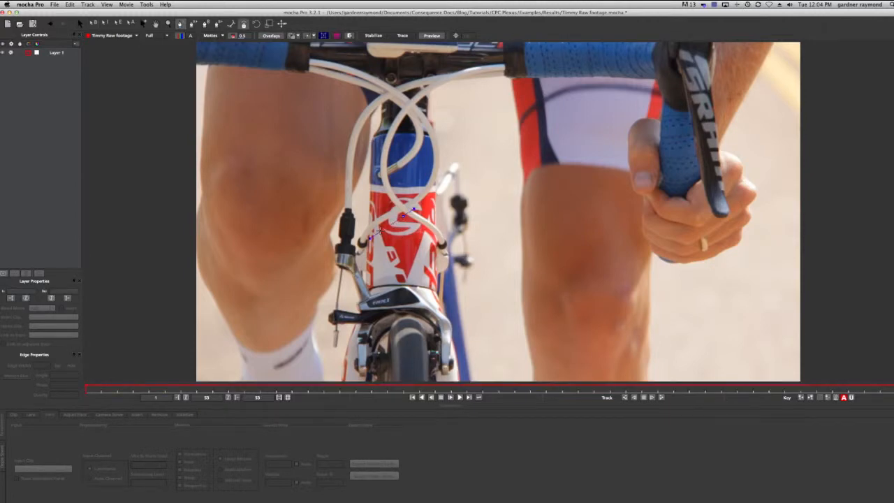
{"action": "left_click", "coordinate": [384, 283]}
{"action": "left_click", "coordinate": [424, 283]}
{"action": "left_click", "coordinate": [426, 226]}
{"action": "right_click", "coordinate": [426, 226]}
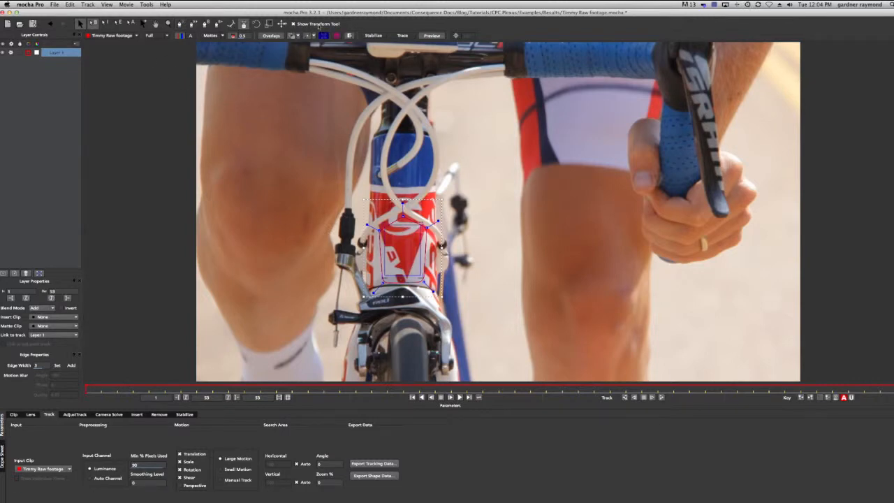
- Rename the head tube spline layer as Head Tube Track
{"action": "left_click", "coordinate": [53, 53]}
{"action": "double_click", "coordinate": [52, 53]}
{"action": "type", "text": "Head"}
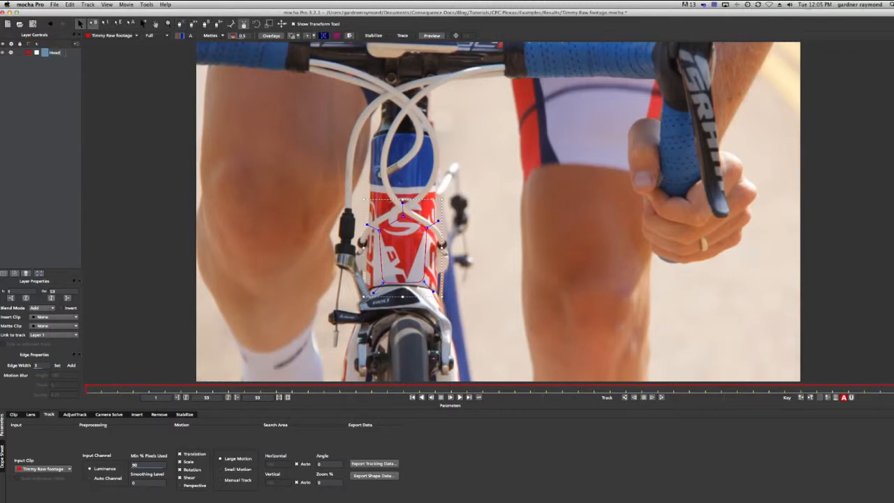
{"action": "type", "text": " Tube Track"}
{"action": "key", "text": "Return"}
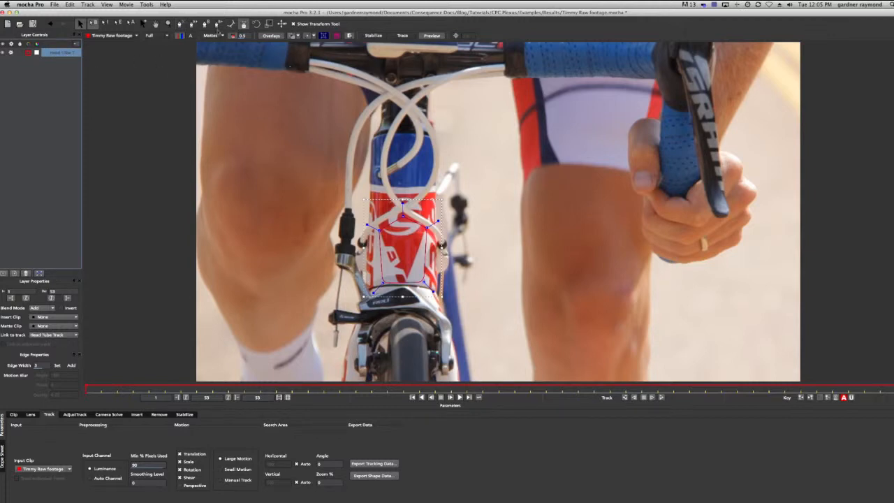
- Draw a second closed X-spline around the white cable section crossing the upper head tube
{"action": "left_click", "coordinate": [183, 25]}
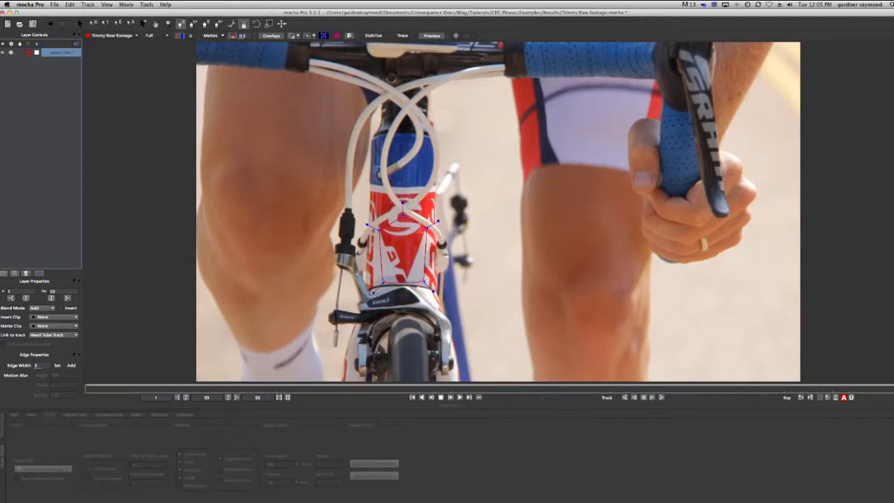
{"action": "left_click", "coordinate": [411, 208]}
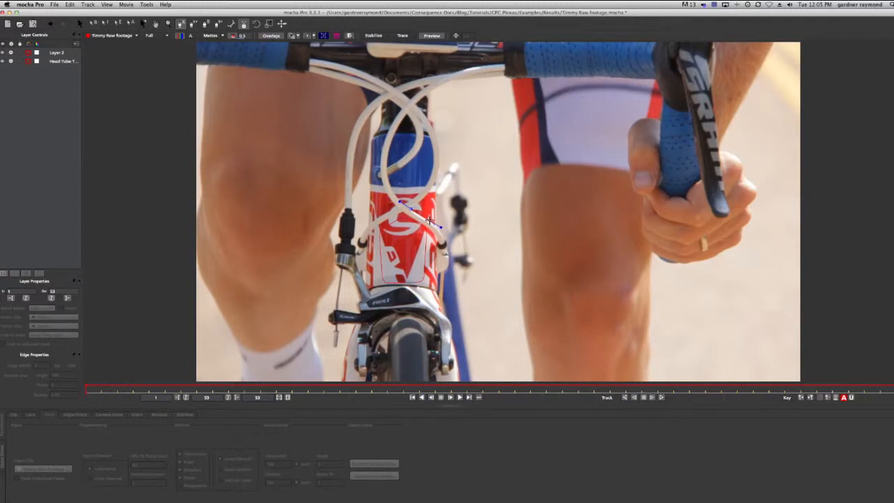
{"action": "left_click", "coordinate": [424, 217]}
{"action": "left_click", "coordinate": [433, 223]}
{"action": "left_click", "coordinate": [429, 230]}
{"action": "left_click", "coordinate": [412, 219]}
{"action": "right_click", "coordinate": [403, 213]}
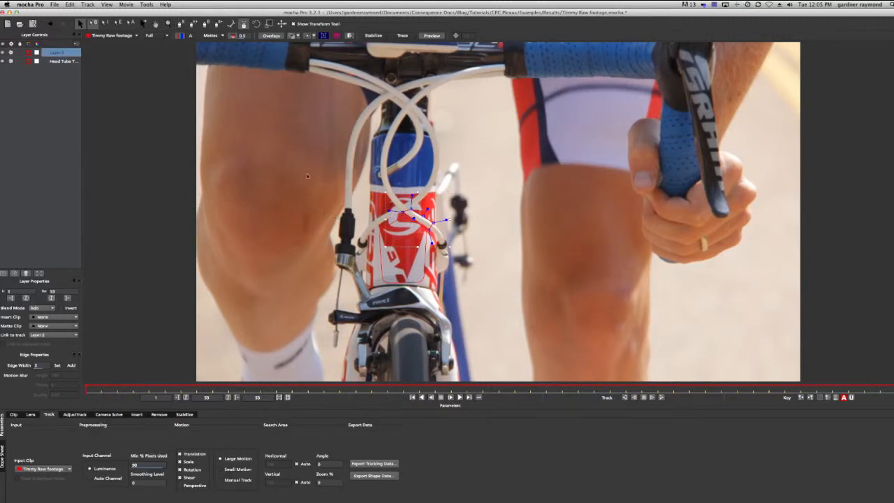
- Rename the cable spline layer as Cable Track
{"action": "double_click", "coordinate": [67, 54]}
{"action": "type", "text": "Cable Track"}
{"action": "key", "text": "Return"}
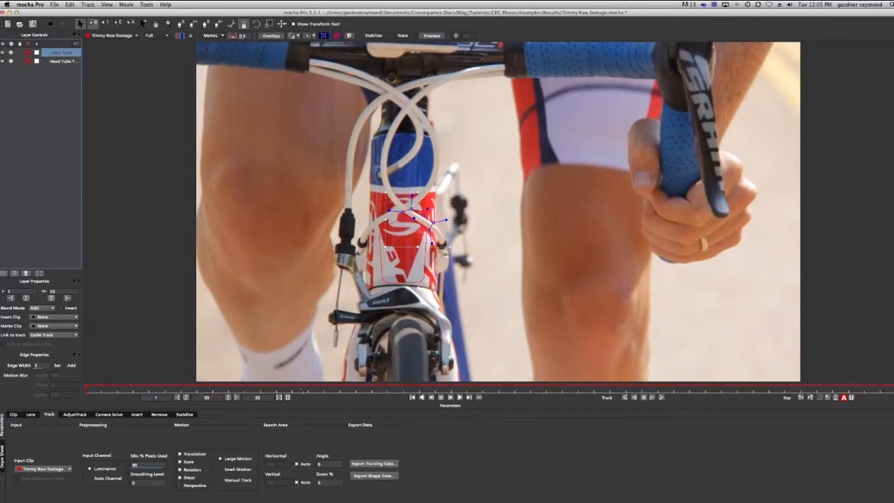
- Enable Perspective motion tracking for both the Cable Track and Head Tube Track layers
{"action": "left_click", "coordinate": [180, 485]}
{"action": "left_click", "coordinate": [56, 62]}
{"action": "left_click", "coordinate": [200, 489]}
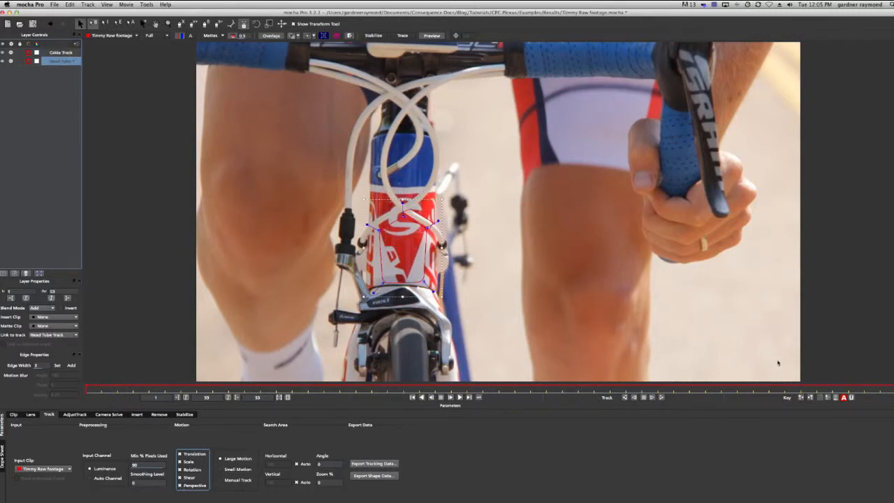
- Track the Head Tube Track layer backward from the last frame to frame 1 and scrub through the result
{"action": "left_click", "coordinate": [625, 398]}
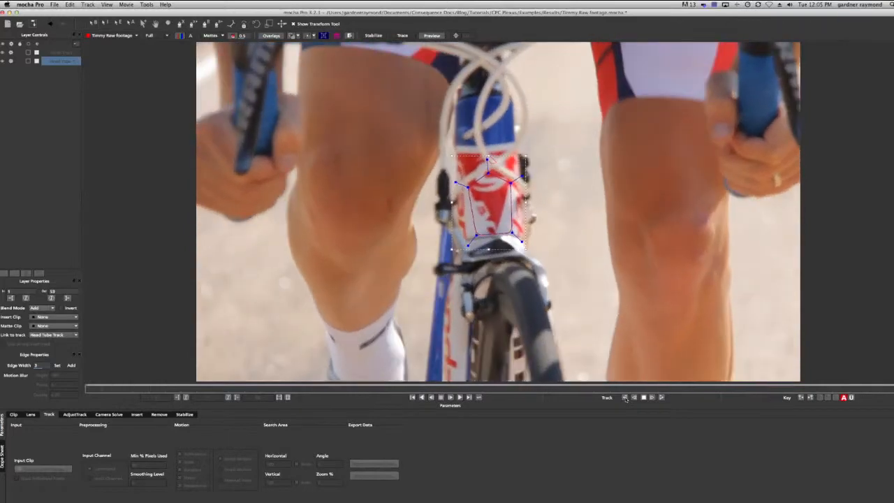
{"action": "key", "text": "space"}
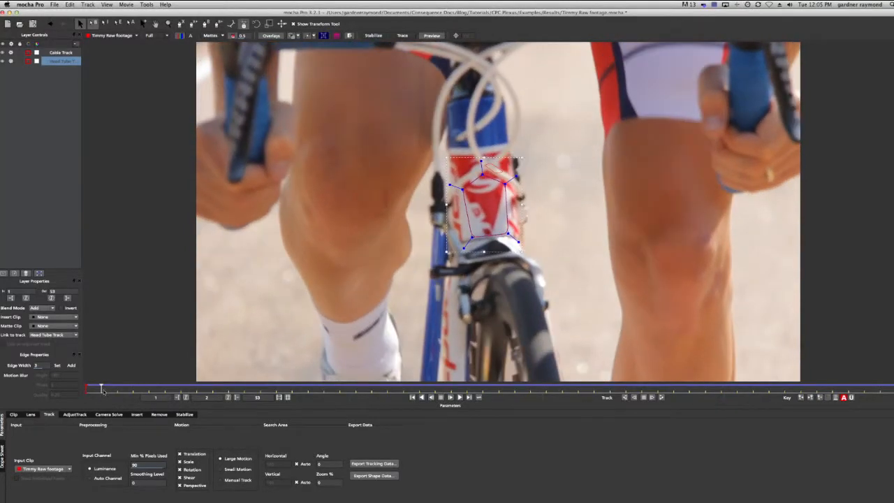
{"action": "left_click_drag", "start_coordinate": [100, 388], "coordinate": [404, 405]}
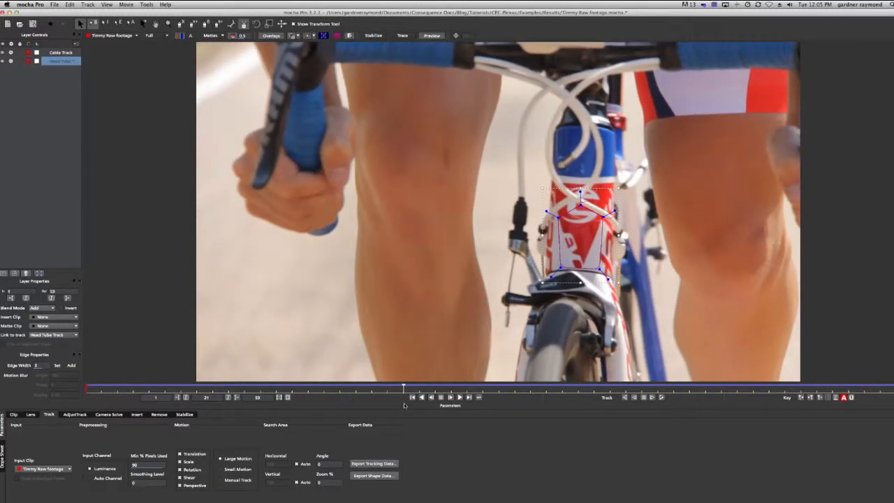
- Display the planar surface and grid on the head tube and play back the clip to check the track
{"action": "left_click", "coordinate": [324, 37]}
{"action": "left_click", "coordinate": [337, 37]}
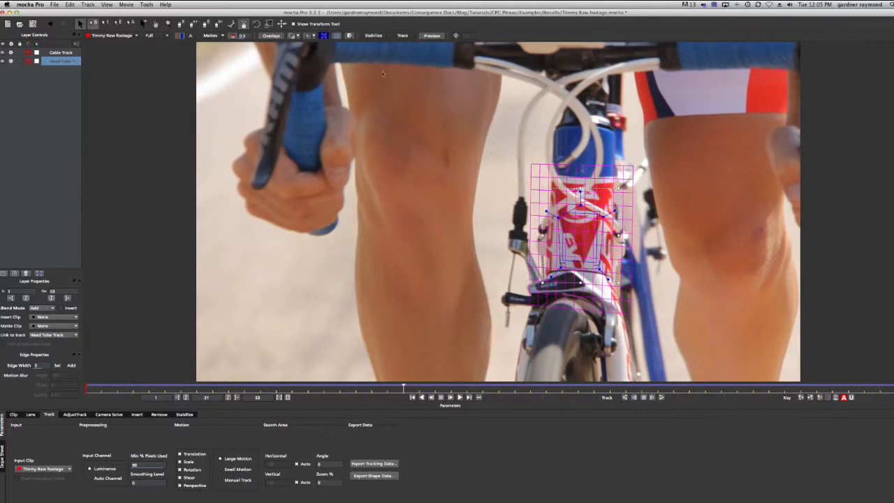
{"action": "left_click_drag", "start_coordinate": [406, 386], "coordinate": [559, 388]}
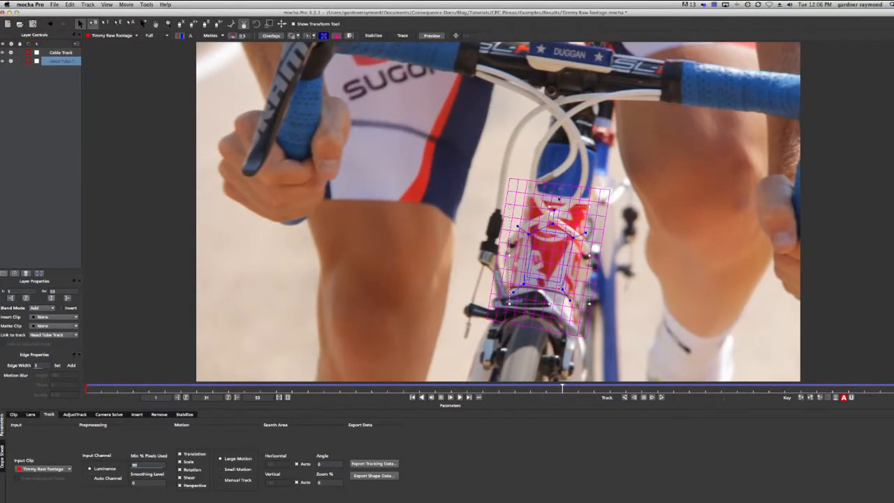
{"action": "left_click", "coordinate": [459, 396]}
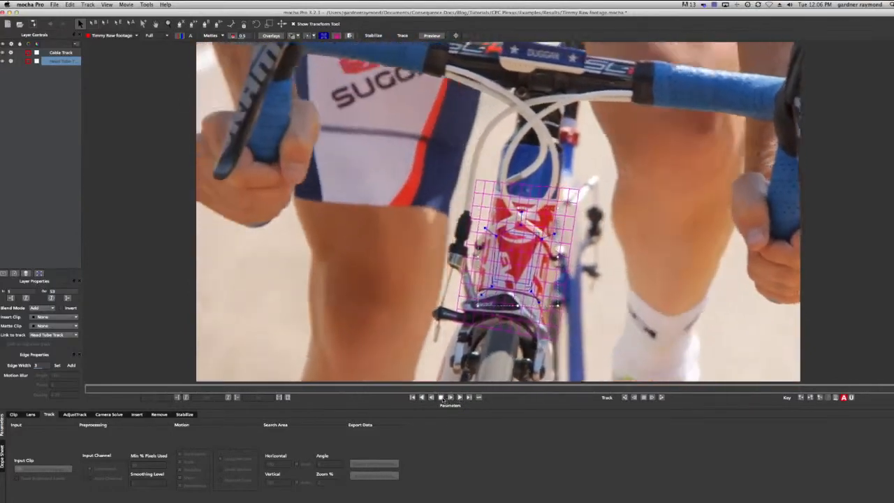
{"action": "left_click", "coordinate": [441, 396]}
- Examine how well the head tube spline follows the bike across the clip, with a close look at frame 50
{"action": "left_click_drag", "start_coordinate": [578, 387], "coordinate": [263, 400]}
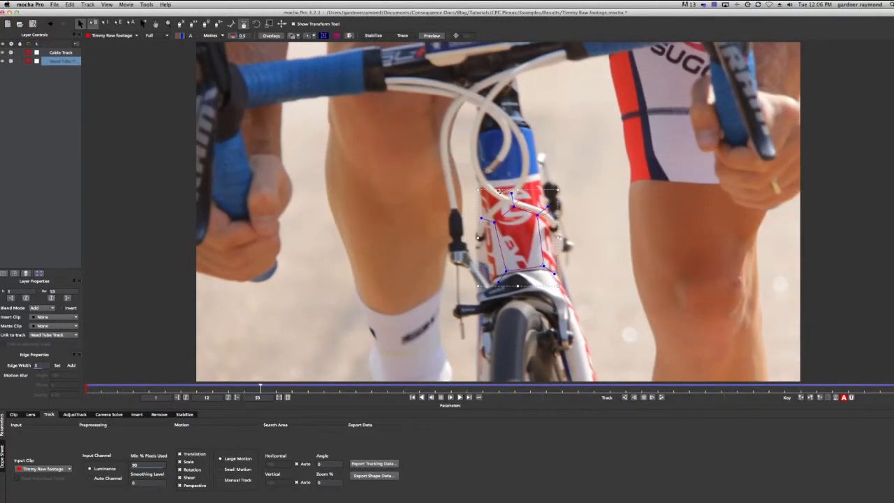
{"action": "left_click_drag", "start_coordinate": [262, 390], "coordinate": [753, 389]}
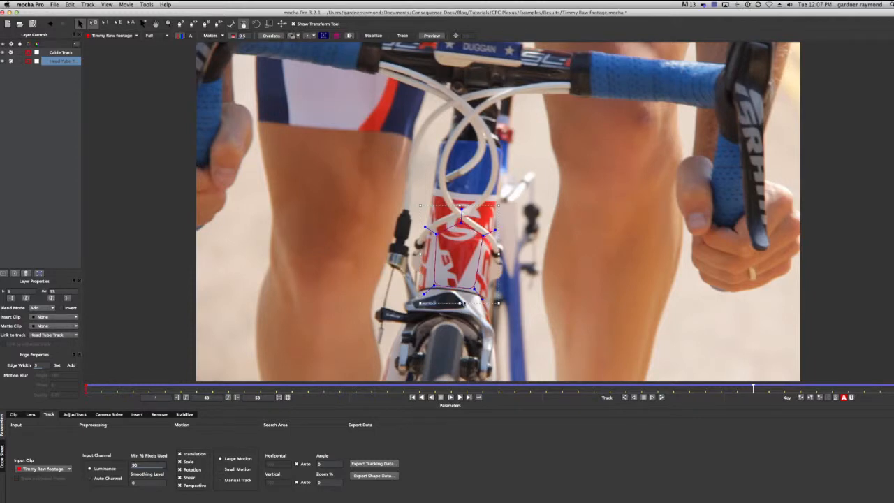
{"action": "left_click_drag", "start_coordinate": [754, 388], "coordinate": [101, 386]}
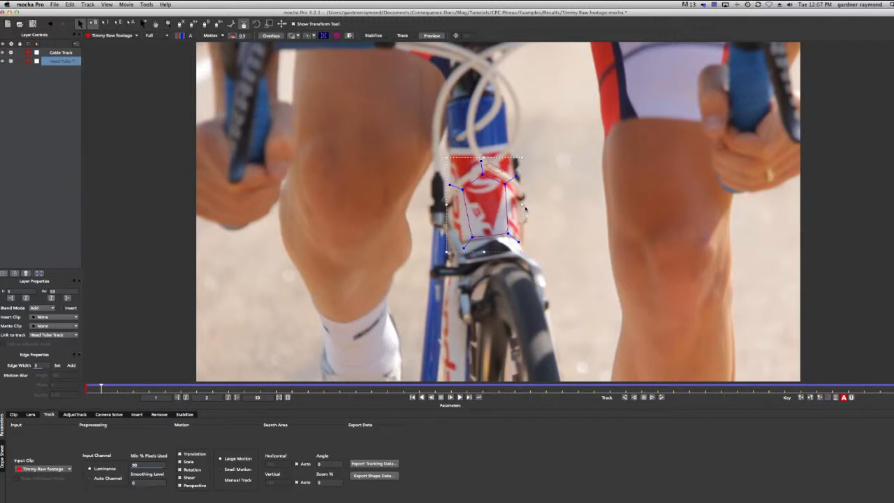
{"action": "left_click_drag", "start_coordinate": [210, 390], "coordinate": [72, 395]}
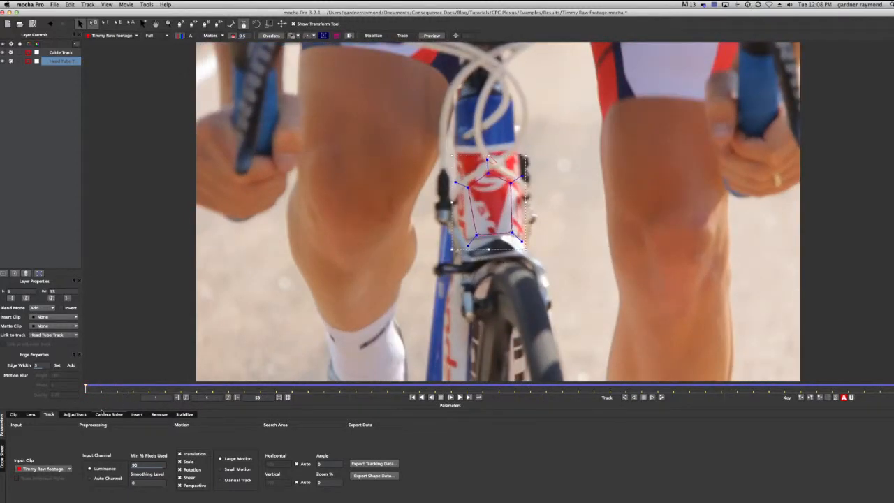
{"action": "left_click_drag", "start_coordinate": [85, 388], "coordinate": [864, 385]}
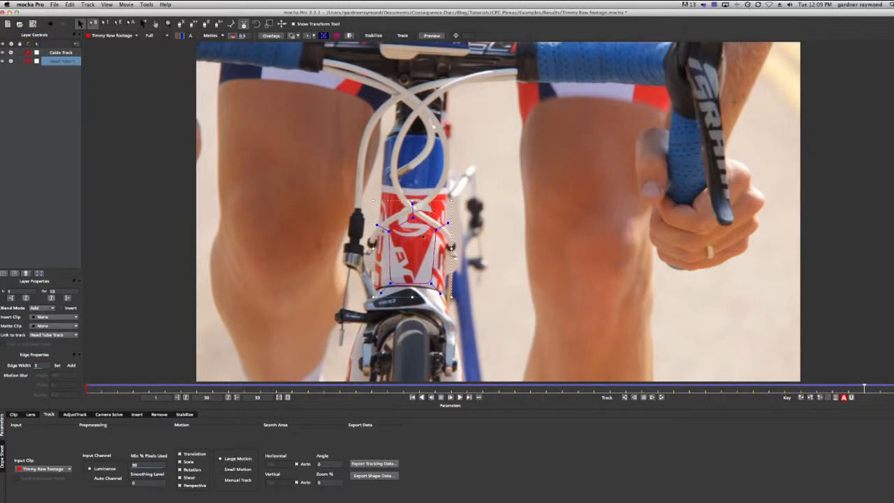
{"action": "mouse_move", "coordinate": [865, 389]}
{"action": "left_mouse_down"}
{"action": "mouse_move", "coordinate": [893, 389]}
{"action": "mouse_move", "coordinate": [862, 389]}
{"action": "left_mouse_up"}
{"action": "key", "text": "z"}
{"action": "left_click_drag", "start_coordinate": [407, 241], "coordinate": [400, 85]}
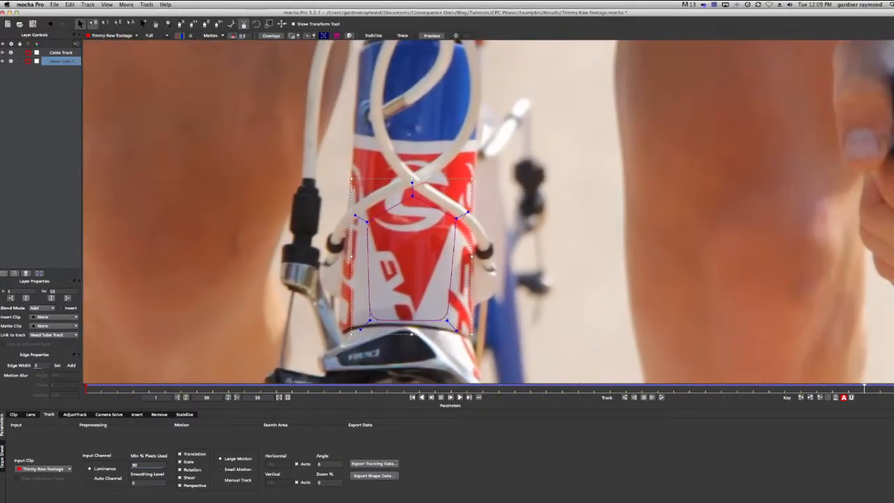
- Draw a small X-spline at frame 50 on the head tube's red area, just below the cable at the left end of the S logo
{"action": "left_click", "coordinate": [180, 24]}
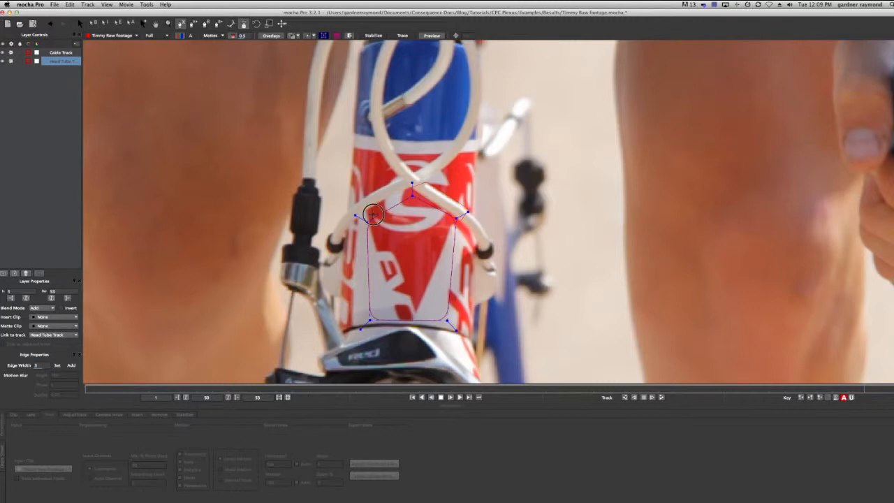
{"action": "left_click", "coordinate": [373, 215]}
{"action": "left_click", "coordinate": [370, 221]}
{"action": "left_click", "coordinate": [376, 222]}
{"action": "left_click", "coordinate": [377, 218]}
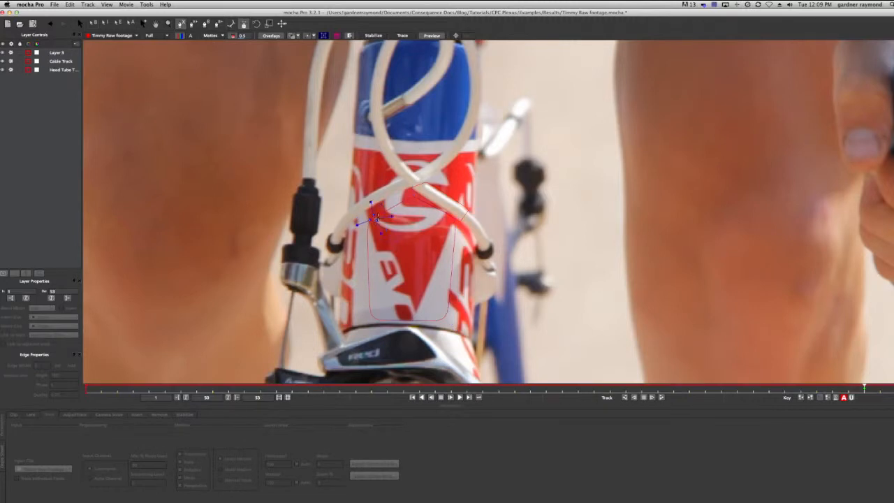
{"action": "right_click", "coordinate": [376, 217]}
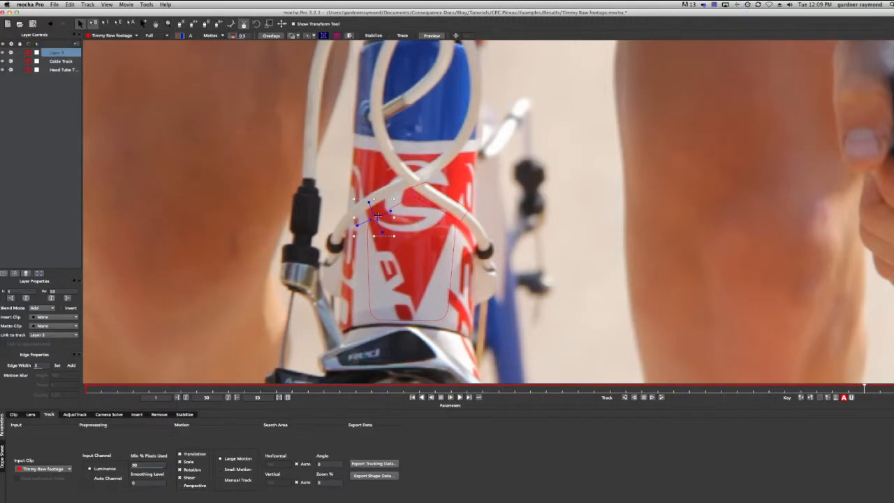
- Rename the new spline layer C 1 and link it to the Head Tube Track
{"action": "double_click", "coordinate": [57, 52]}
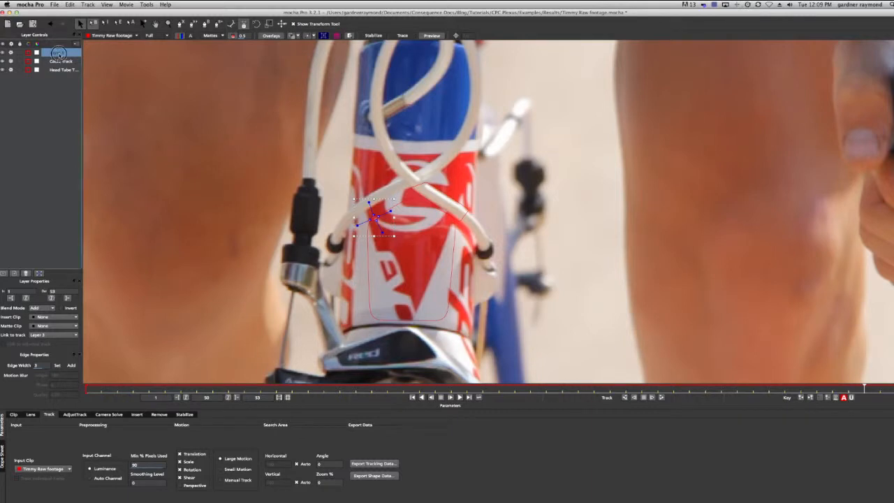
{"action": "type", "text": "c"}
{"action": "key", "text": "Return"}
{"action": "left_click", "coordinate": [60, 335]}
{"action": "left_click", "coordinate": [61, 347]}
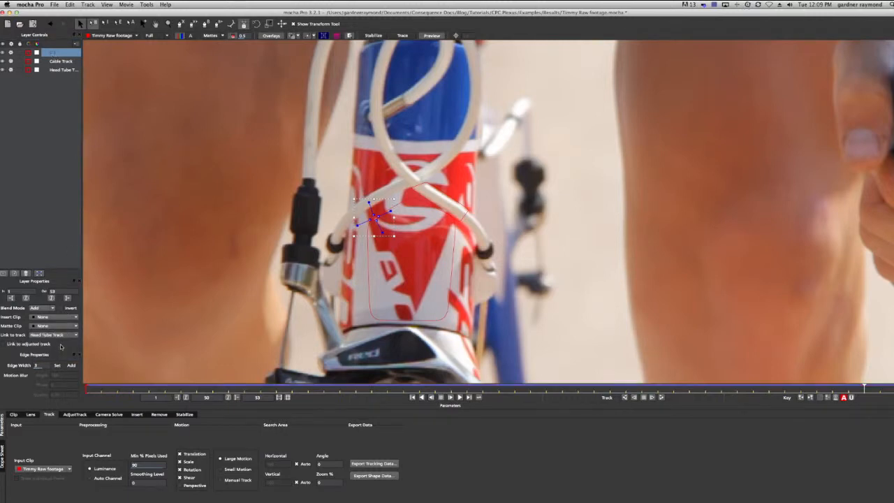
- Scrub the whole clip to check how the C 1 spline follows the head tube, and view the tracking data export options
{"action": "left_click_drag", "start_coordinate": [864, 387], "coordinate": [297, 363]}
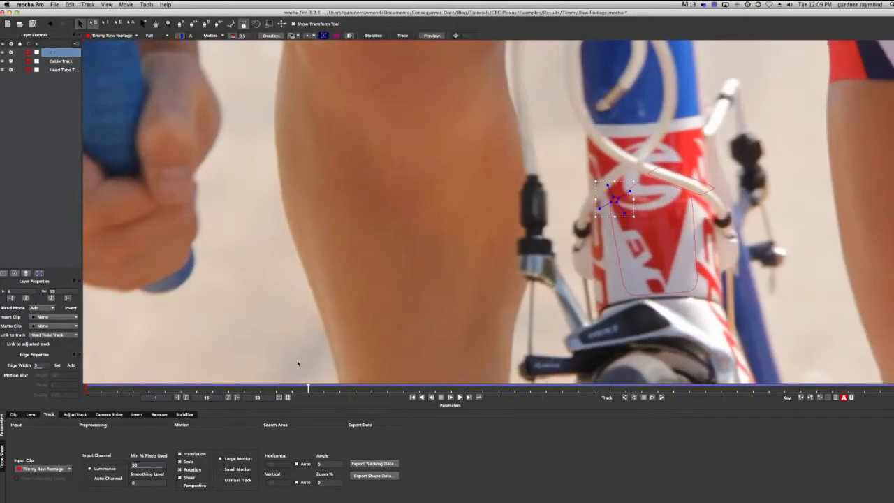
{"action": "left_click_drag", "start_coordinate": [308, 386], "coordinate": [89, 374]}
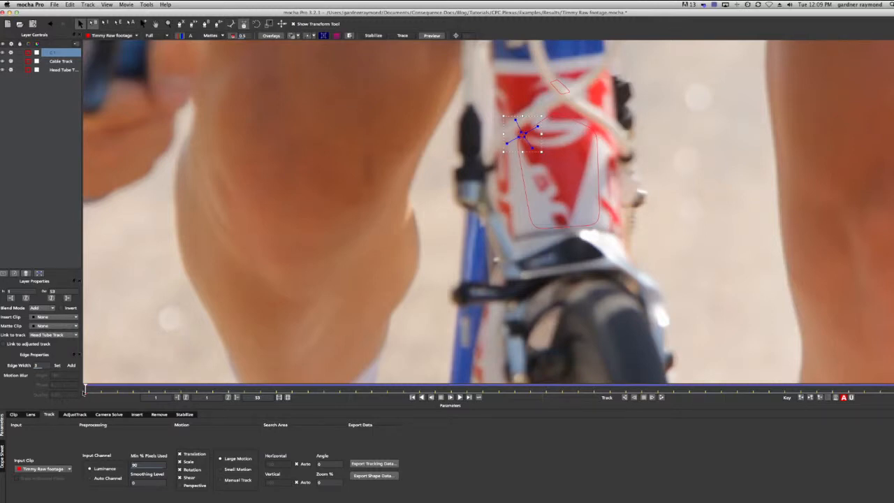
{"action": "left_click_drag", "start_coordinate": [84, 389], "coordinate": [892, 390]}
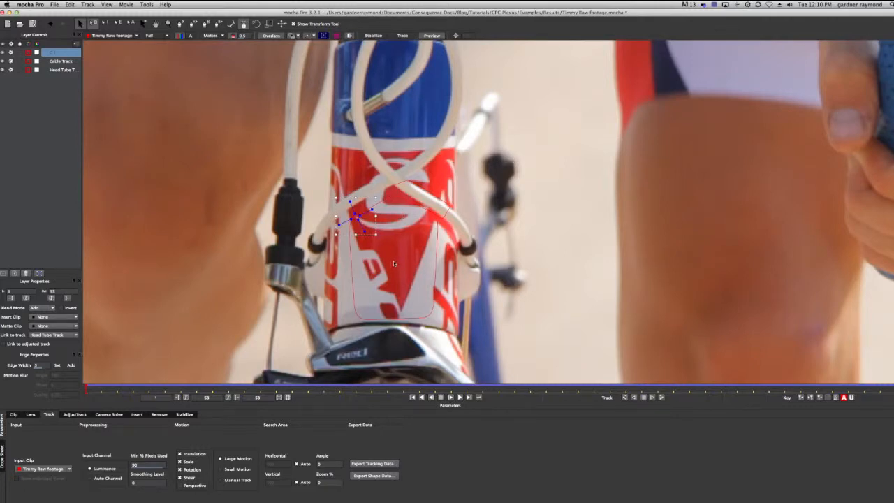
{"action": "left_click", "coordinate": [377, 464]}
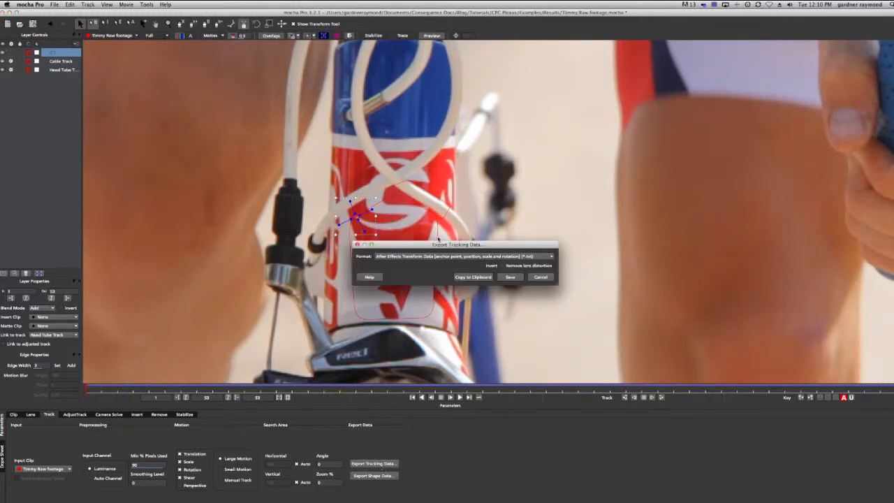
{"action": "left_click", "coordinate": [537, 277]}
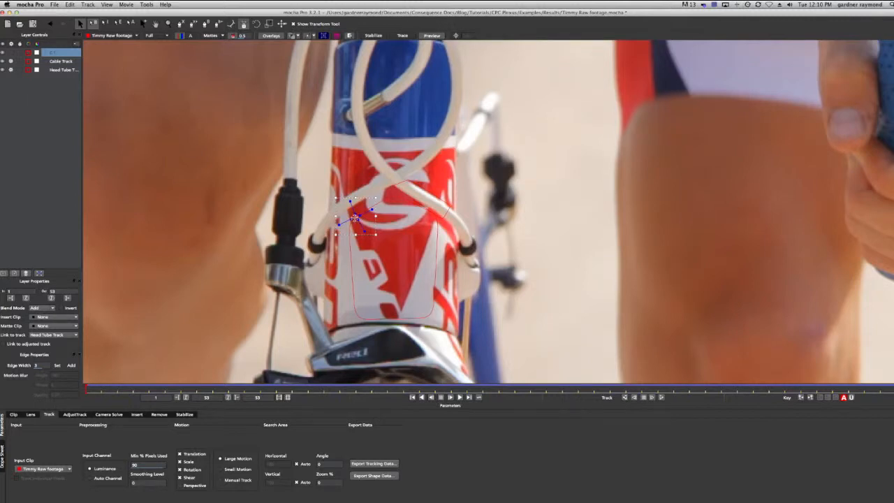
- Draw a second small X-spline at the lower right end of the head tube's S logo, just below the cable
{"action": "left_click", "coordinate": [182, 24]}
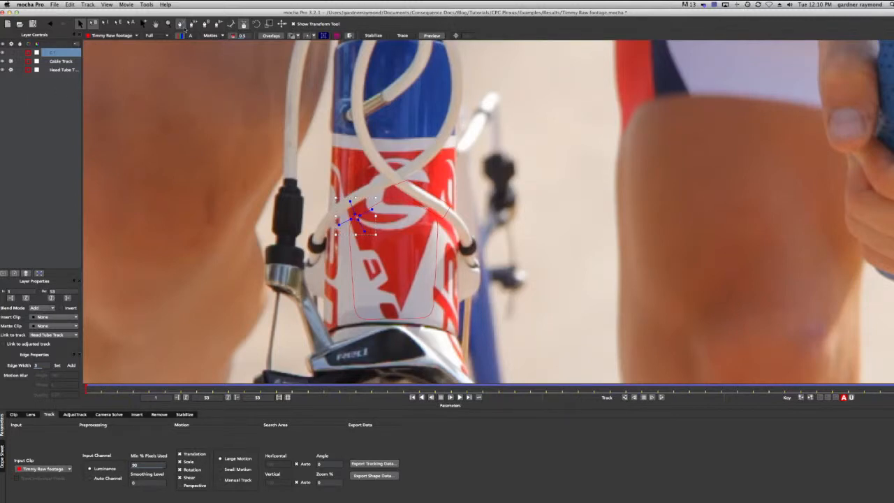
{"action": "left_click", "coordinate": [426, 204]}
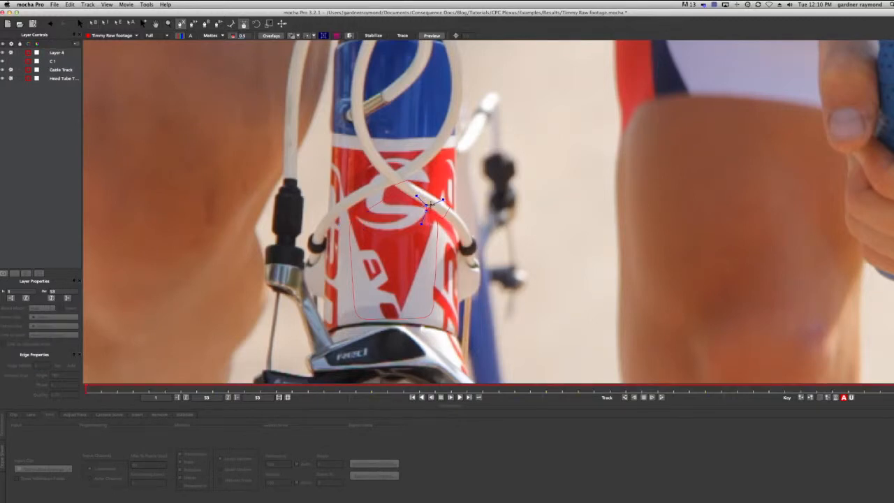
{"action": "right_click", "coordinate": [432, 204]}
- Rename the second spline layer C2 and link it to the Head Tube Track
{"action": "double_click", "coordinate": [54, 52]}
{"action": "type", "text": "C"}
{"action": "key", "text": "Return"}
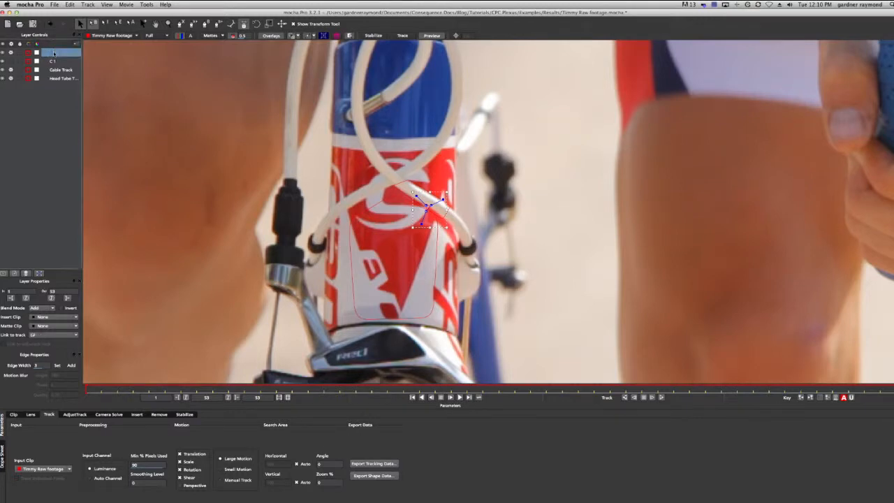
{"action": "left_click", "coordinate": [55, 335]}
{"action": "left_click", "coordinate": [50, 347]}
- Draw a third small X-spline at the upper right tip of the head tube's S logo, just above the cable
{"action": "left_click", "coordinate": [181, 24]}
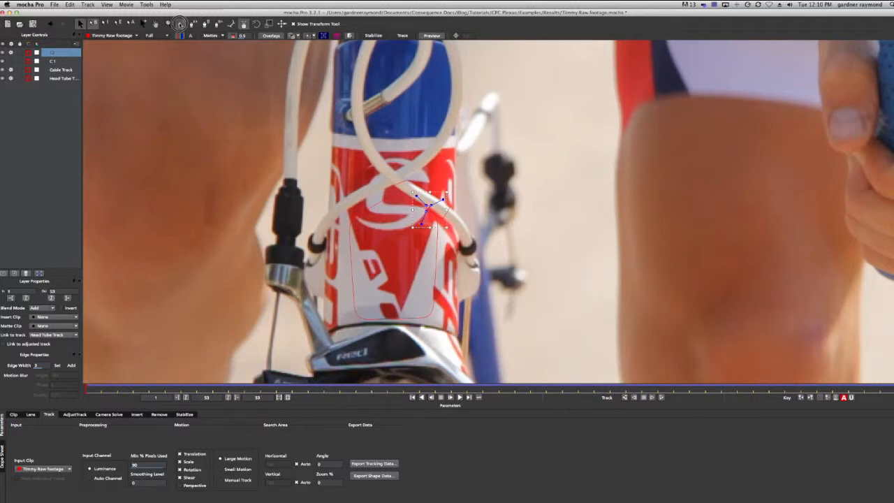
{"action": "left_click", "coordinate": [429, 179]}
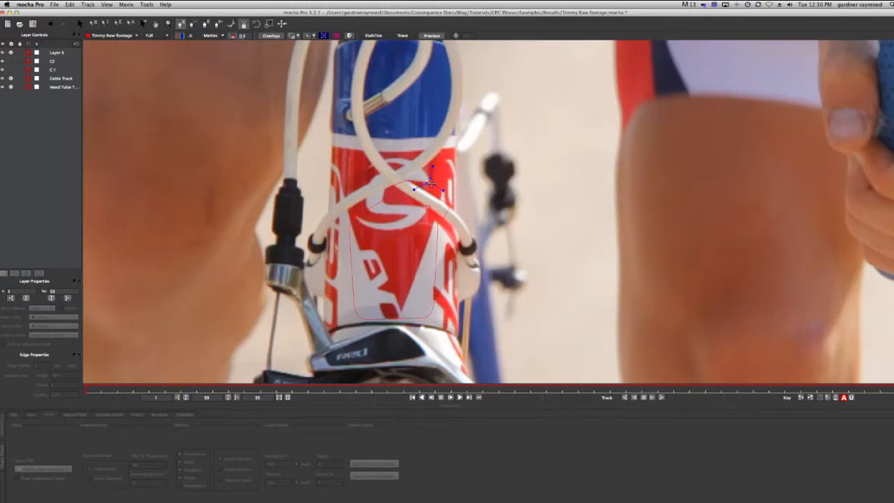
{"action": "right_click", "coordinate": [430, 183]}
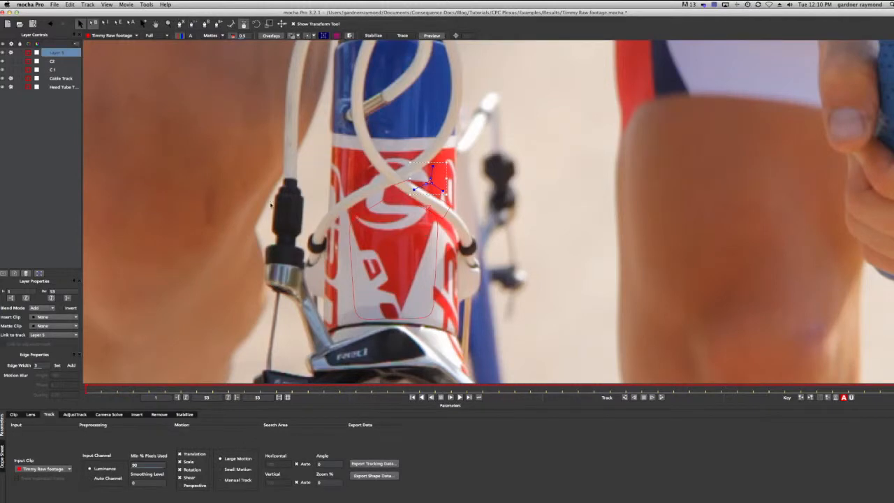
- Rename the third spline layer C3, choose its linked track and scrub through the clip to check the splines
{"action": "double_click", "coordinate": [55, 52]}
{"action": "type", "text": "C3"}
{"action": "key", "text": "Return"}
{"action": "left_click", "coordinate": [55, 334]}
{"action": "left_click", "coordinate": [52, 369]}
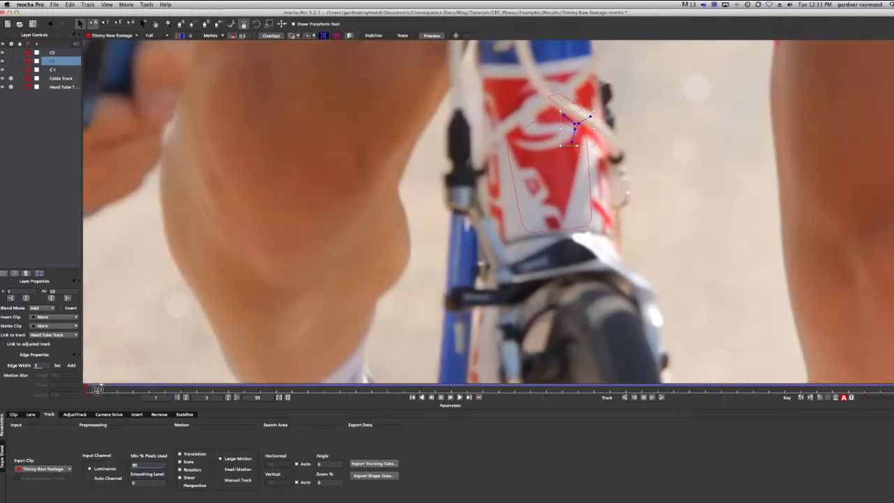
{"action": "left_click_drag", "start_coordinate": [93, 390], "coordinate": [292, 403]}
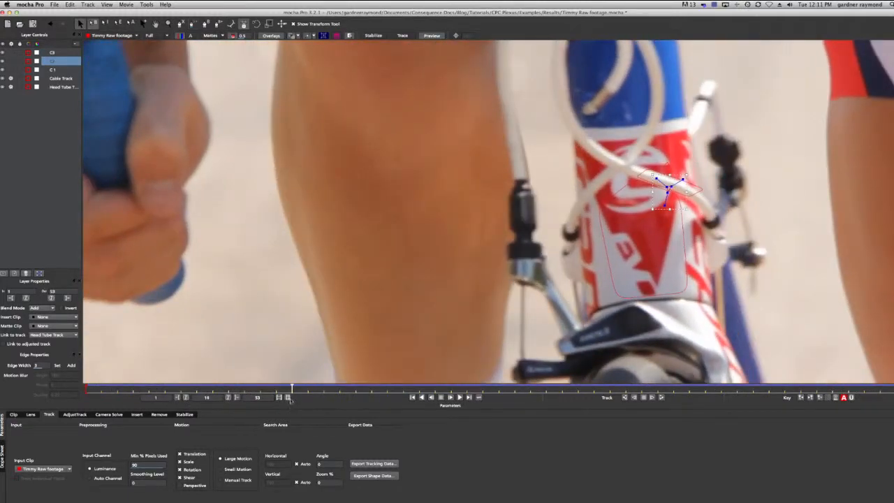
{"action": "left_click_drag", "start_coordinate": [292, 389], "coordinate": [497, 398]}
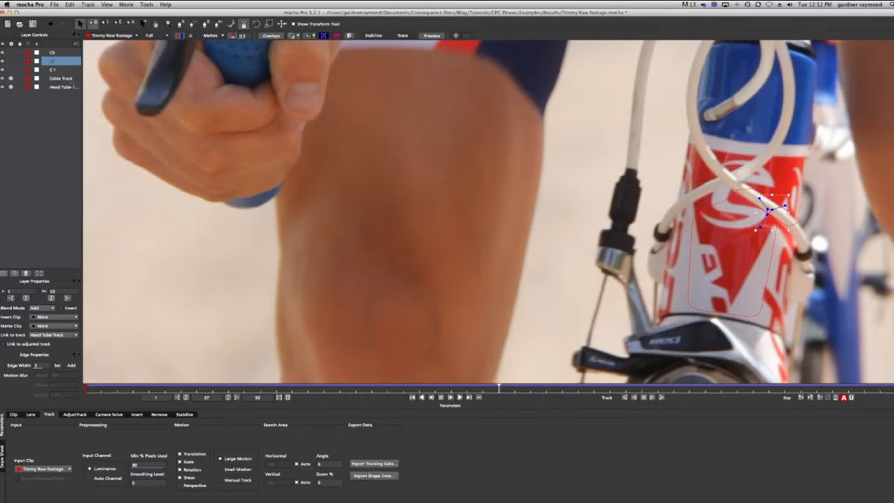
- Copy the C 1 layer's tracking data to the clipboard as After Effects Transform Data and switch to After Effects
{"action": "left_click", "coordinate": [51, 69]}
{"action": "left_click", "coordinate": [381, 465]}
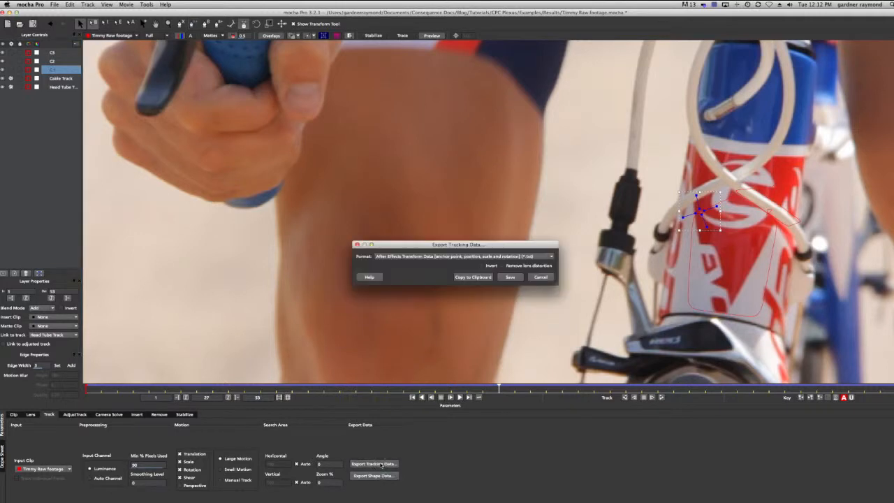
{"action": "left_click", "coordinate": [478, 278]}
{"action": "key", "text": "super+Tab"}
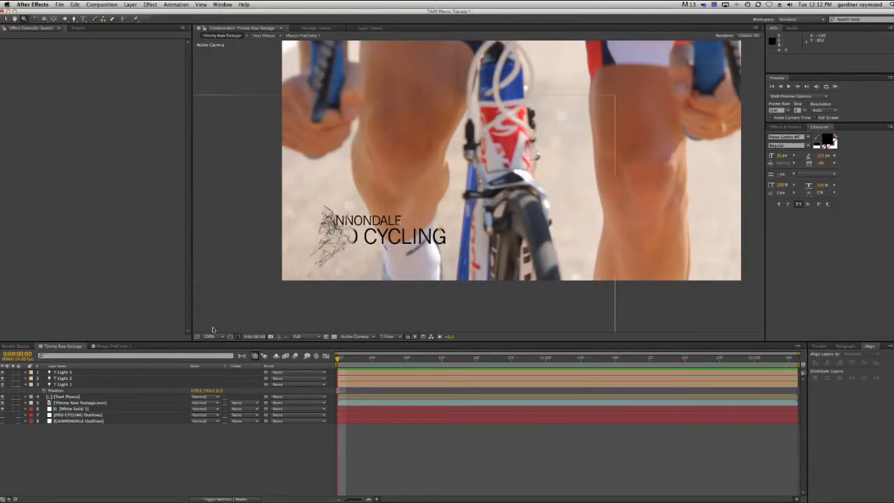
- Add a null object to the Timmy Raw footage composition and rename it C1 Tracker
{"action": "key", "text": "super+alt+shift+y"}
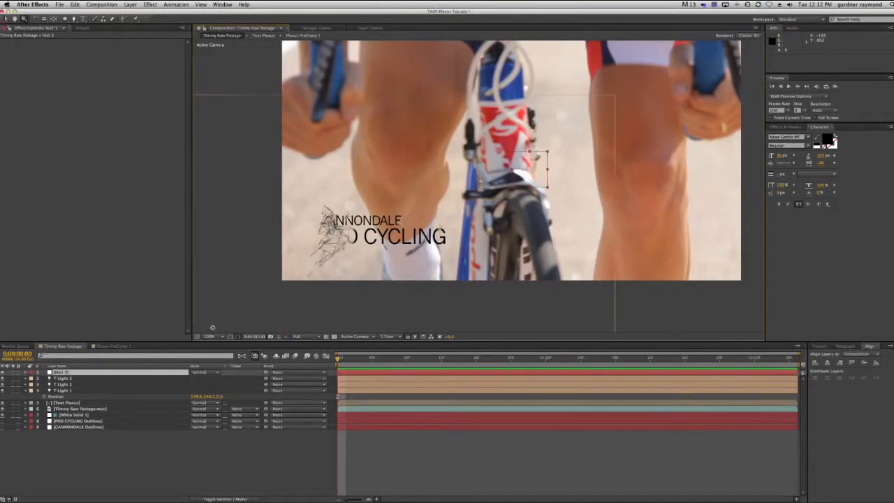
{"action": "key", "text": "KP_Enter"}
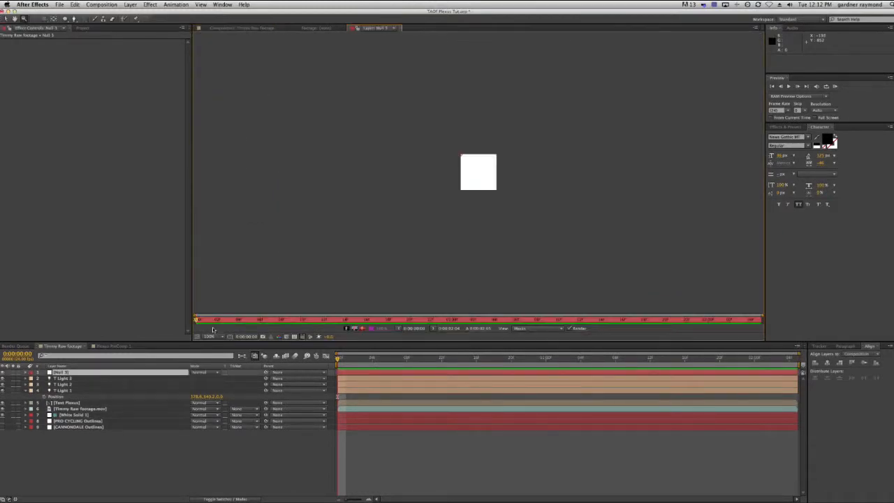
{"action": "left_click", "coordinate": [237, 28]}
{"action": "left_click", "coordinate": [62, 375]}
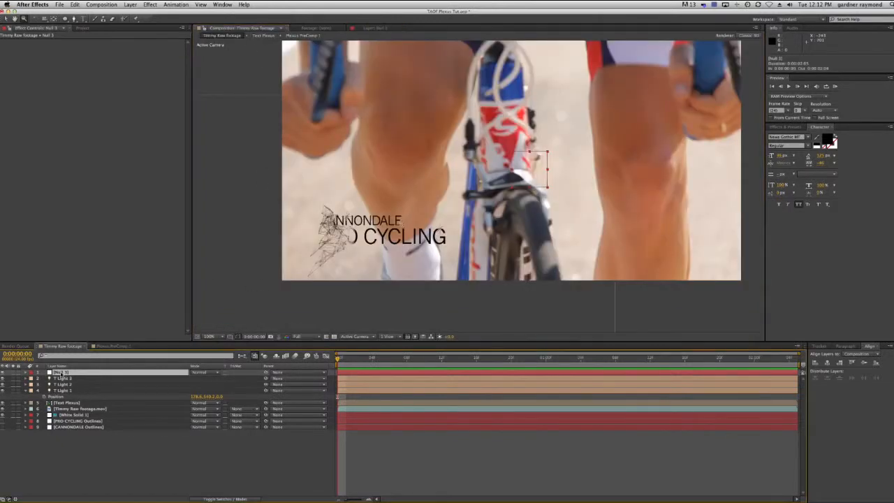
{"action": "key", "text": "Return"}
{"action": "type", "text": "Cam Track"}
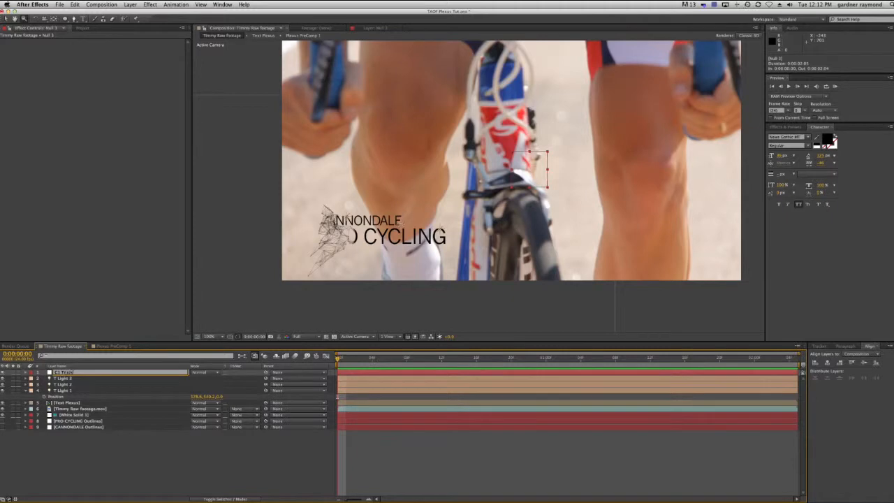
{"action": "key", "text": "Return"}
- Duplicate the C1 Tracker null twice and rename the first duplicate C2 Tracker
{"action": "key", "text": "ctrl+d"}
{"action": "key", "text": "ctrl+d"}
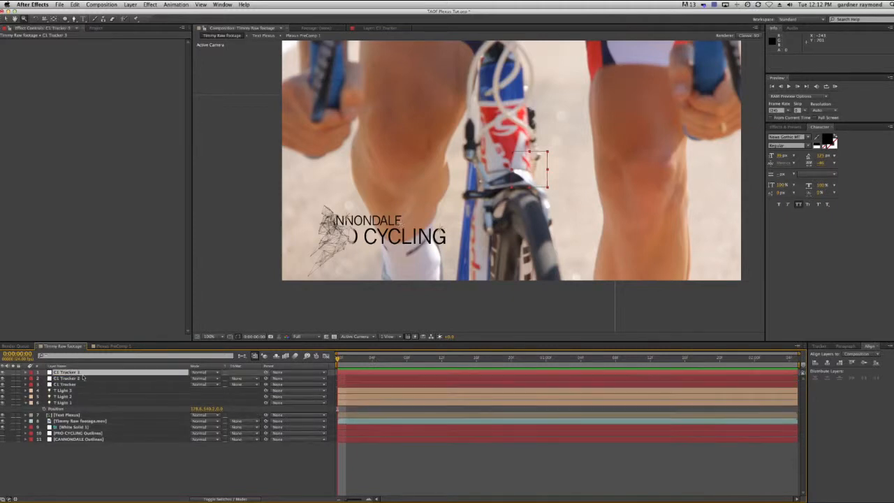
{"action": "left_click", "coordinate": [64, 379]}
{"action": "key", "text": "Return"}
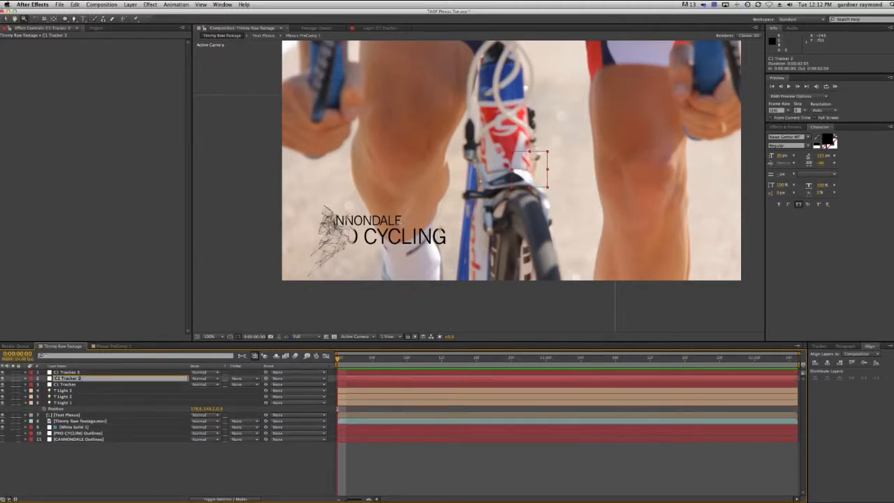
{"action": "key", "text": "BackSpace"}
{"action": "type", "text": "2"}
{"action": "key", "text": "Return"}
- Rename the second duplicate null C3 Tracker
{"action": "left_click", "coordinate": [64, 372]}
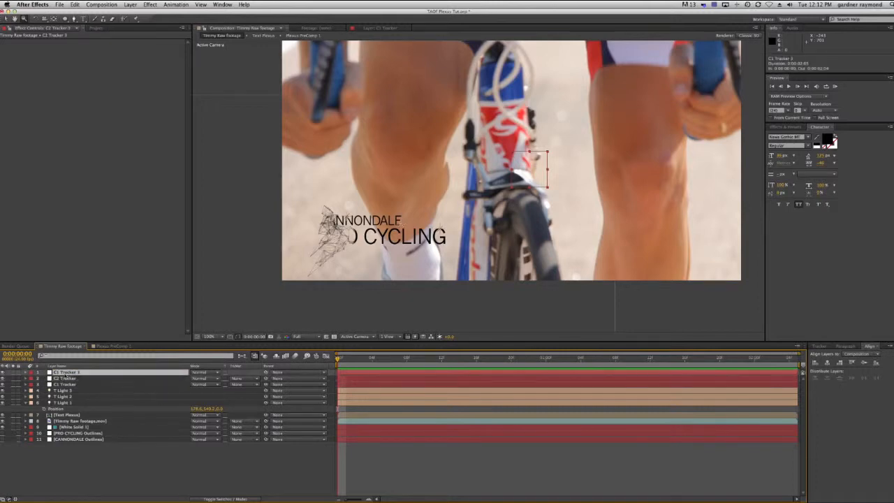
{"action": "key", "text": "Return"}
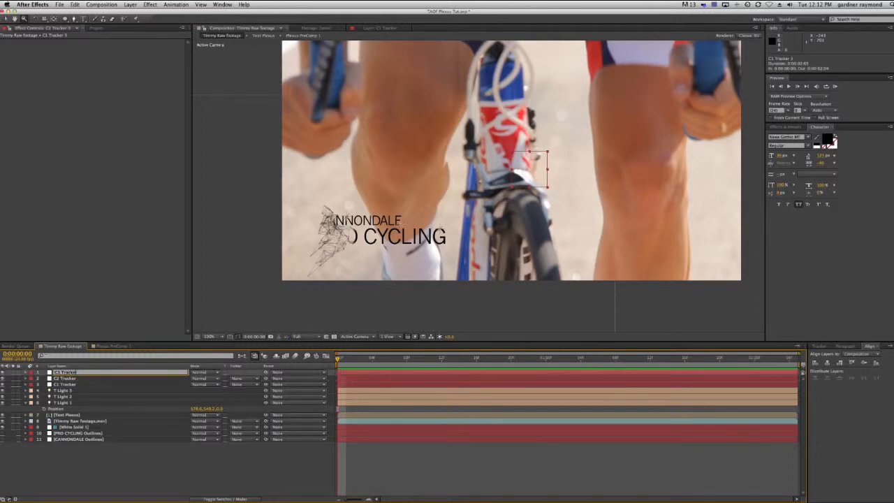
{"action": "key", "text": "BackSpace"}
{"action": "type", "text": "3"}
{"action": "key", "text": "Return"}
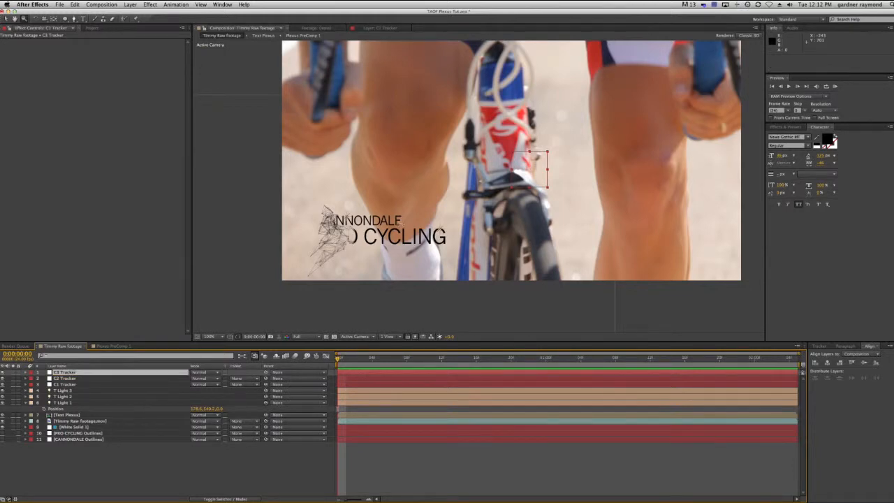
- Paste the copied tracking keyframes onto the C1 Tracker null and reveal its animated properties
{"action": "left_click", "coordinate": [61, 384]}
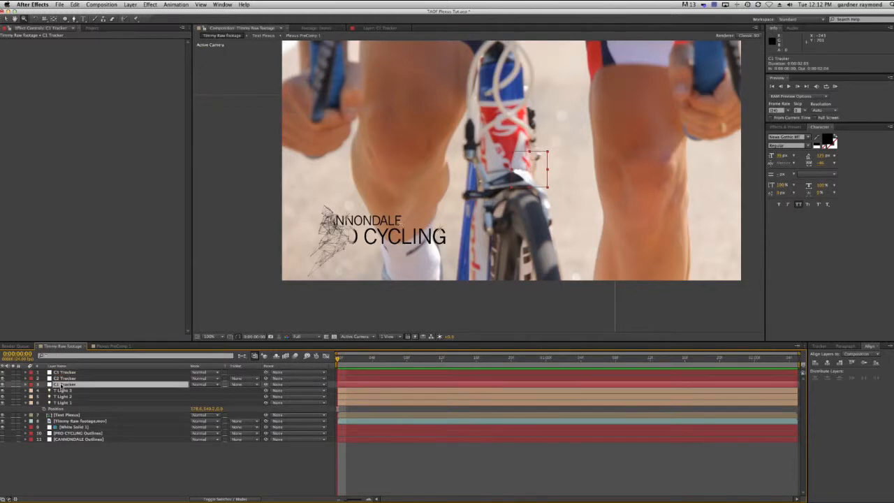
{"action": "key", "text": "super+v"}
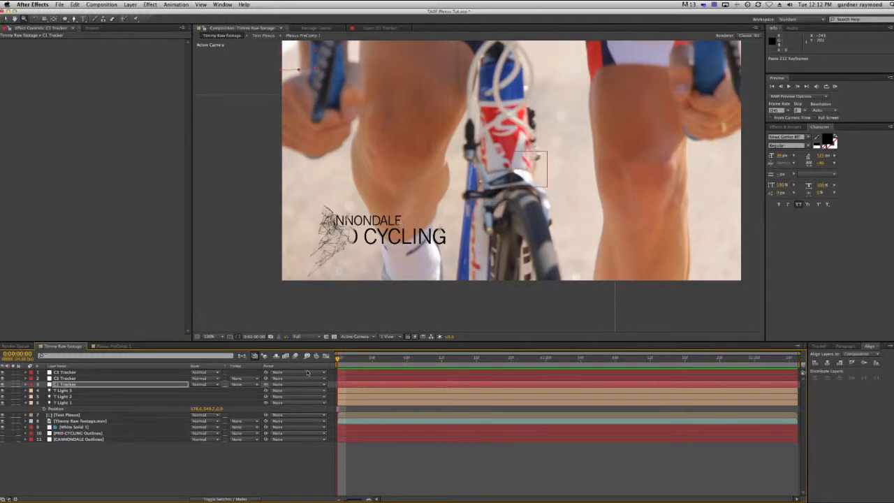
{"action": "left_click", "coordinate": [77, 386]}
{"action": "key", "text": "u"}
- Remove the anchor point keyframes from the C1 Tracker null and reset its anchor point to 0,0,0
{"action": "left_click", "coordinate": [69, 390]}
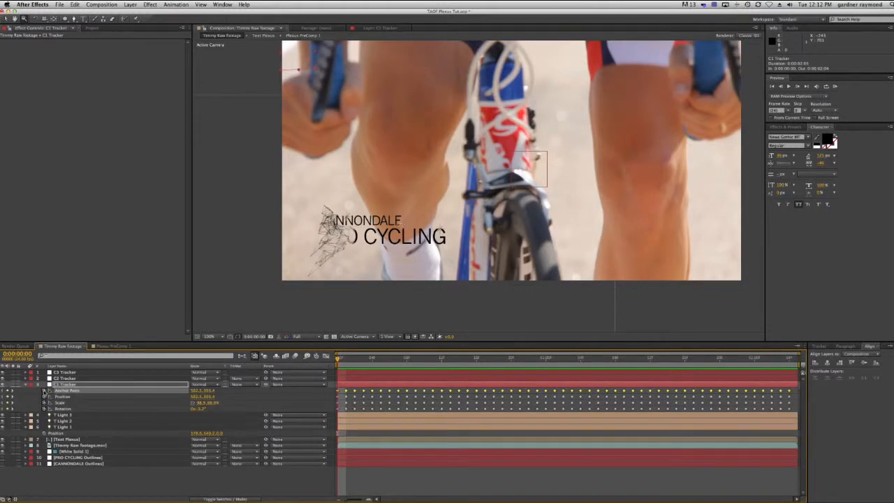
{"action": "right_click", "coordinate": [58, 390]}
{"action": "left_click", "coordinate": [89, 439]}
- Select the C2 Tracker null, switch to mocha and copy the C2 layer's tracking data to the clipboard
{"action": "left_click", "coordinate": [61, 379]}
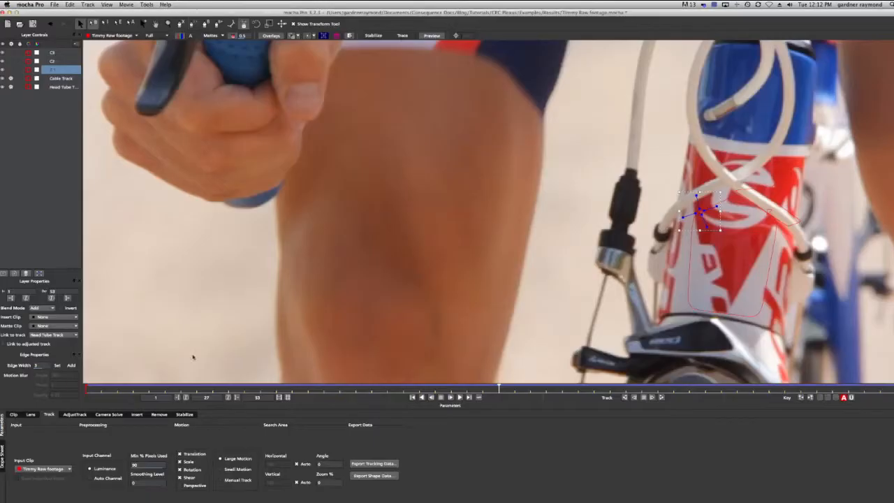
{"action": "left_click", "coordinate": [54, 63]}
{"action": "left_click", "coordinate": [354, 464]}
{"action": "left_click", "coordinate": [480, 279]}
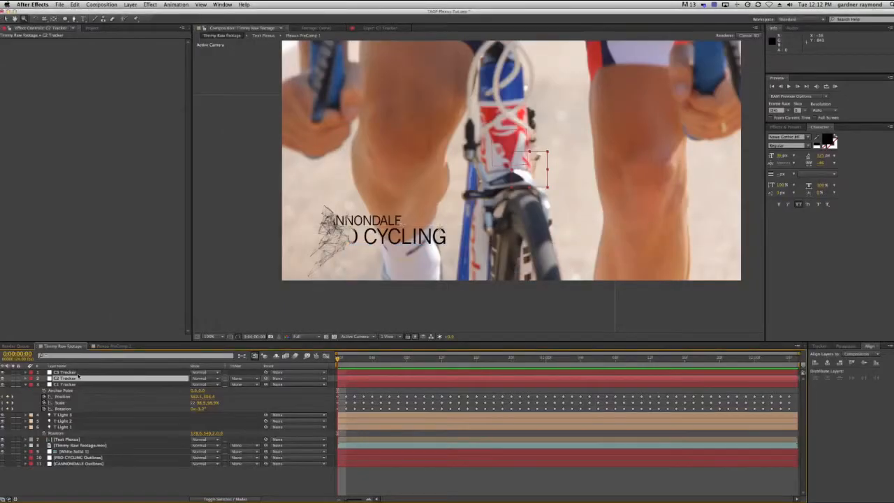
- Paste the copied tracking keyframes onto the C2 Tracker null and reveal its animated properties
{"action": "left_click", "coordinate": [64, 378]}
{"action": "key", "text": "super+v"}
{"action": "key", "text": "u"}
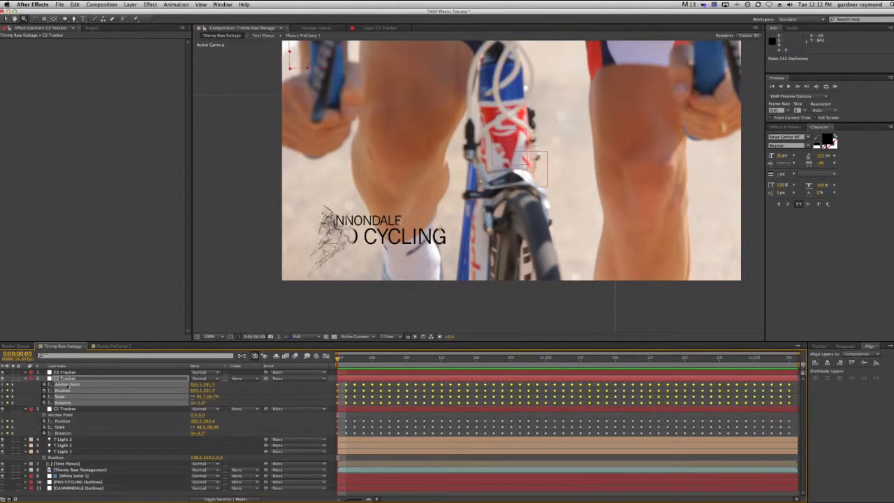
- Remove the anchor point keyframes from the C2 Tracker null and reset its anchor point to 0,0,0
{"action": "left_click", "coordinate": [60, 384]}
{"action": "left_click", "coordinate": [44, 384]}
{"action": "right_click", "coordinate": [62, 385]}
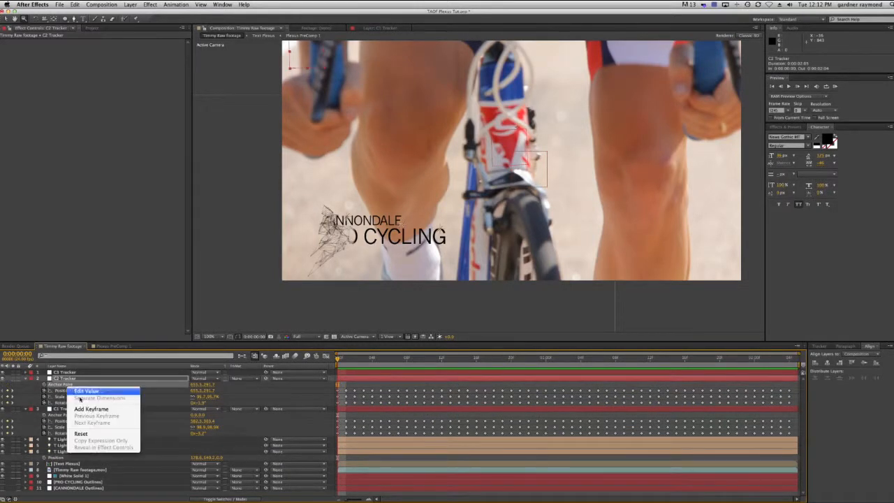
{"action": "left_click", "coordinate": [98, 436]}
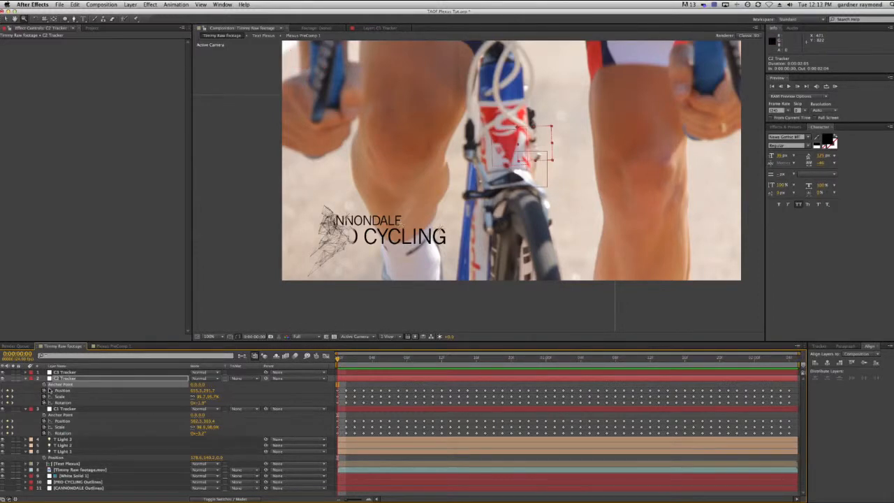
- Select the C3 Tracker null, switch to mocha and copy the C3 layer's tracking data to the clipboard
{"action": "left_click", "coordinate": [70, 373]}
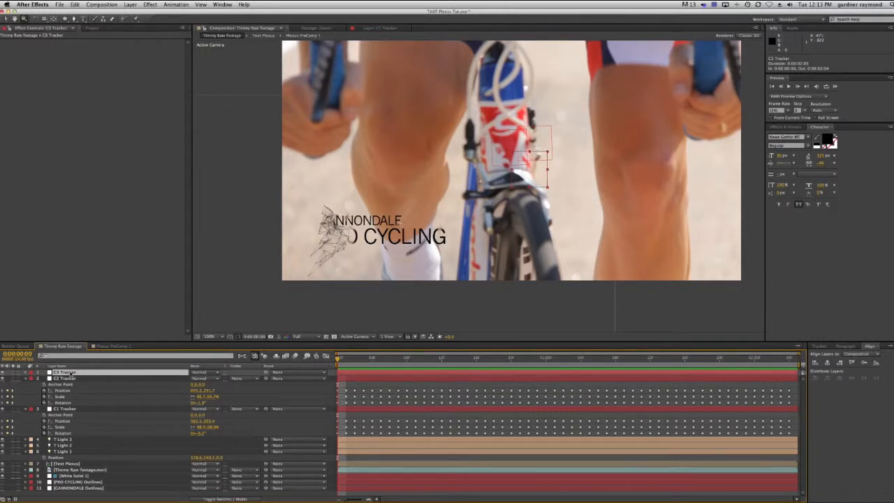
{"action": "key", "text": "super+Tab"}
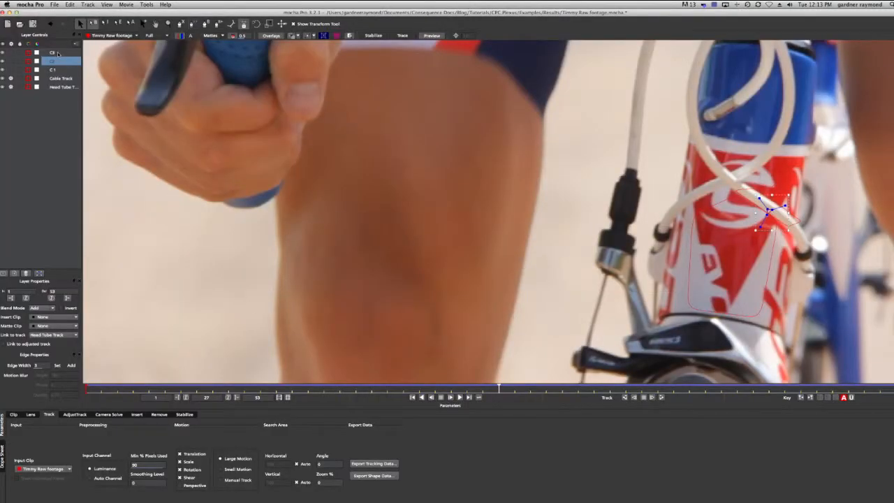
{"action": "left_click", "coordinate": [56, 53]}
{"action": "left_click", "coordinate": [373, 463]}
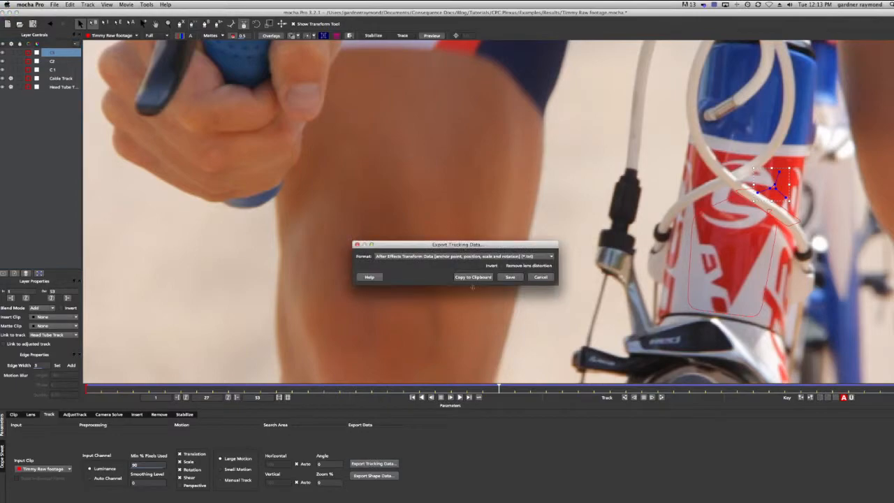
{"action": "left_click", "coordinate": [473, 277]}
- Switch back to After Effects, paste the tracking keyframes onto the C3 Tracker null and reveal its animated properties
{"action": "key", "text": "super+Tab"}
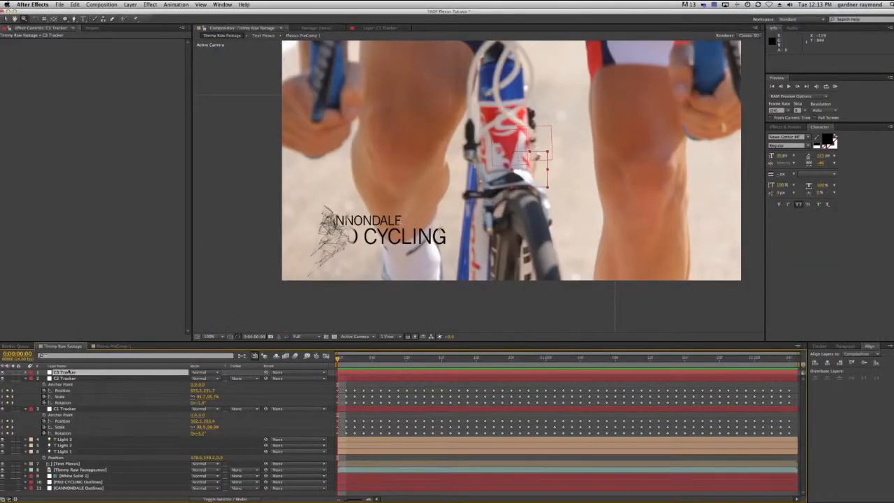
{"action": "left_click", "coordinate": [66, 373]}
{"action": "key", "text": "super+v"}
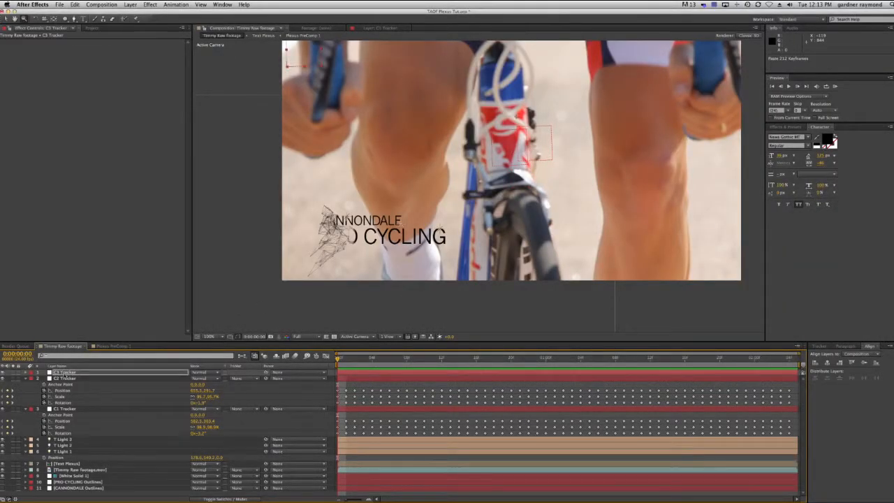
{"action": "key", "text": "u"}
- Remove the anchor point keyframes from the C3 Tracker null and reset its anchor point to 0,0,0
{"action": "left_click", "coordinate": [40, 385]}
{"action": "left_click", "coordinate": [61, 379]}
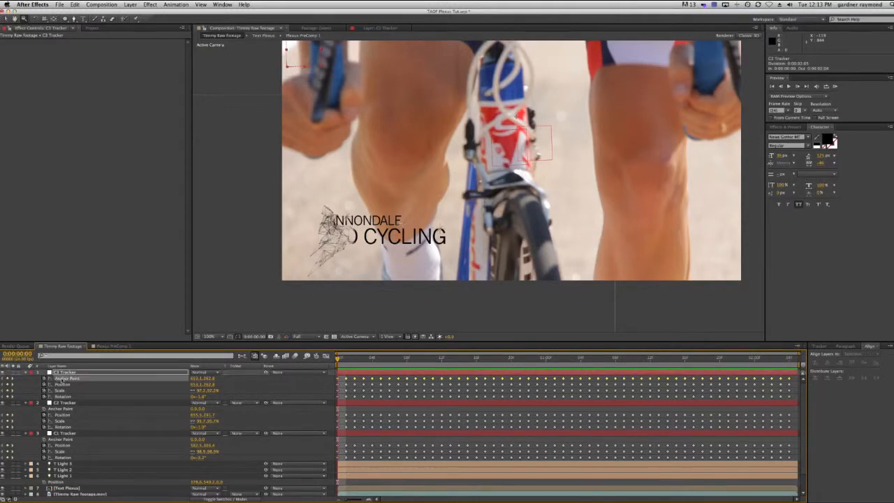
{"action": "left_click", "coordinate": [44, 378]}
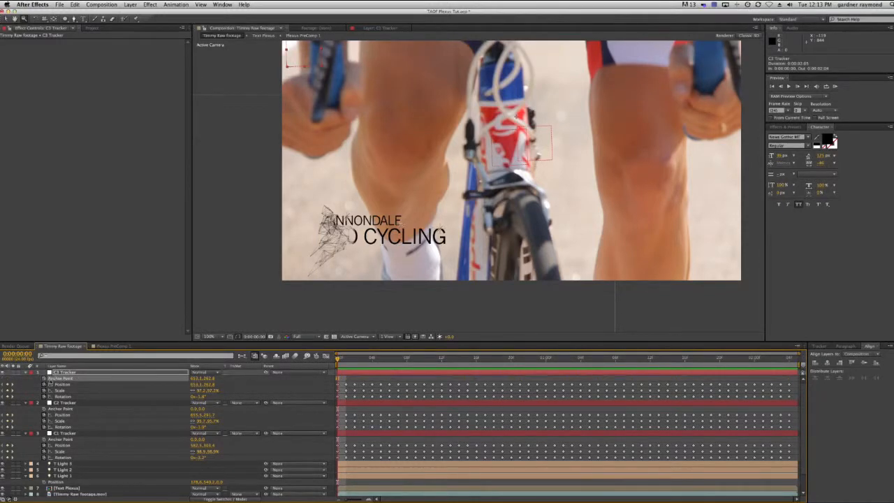
{"action": "right_click", "coordinate": [61, 379]}
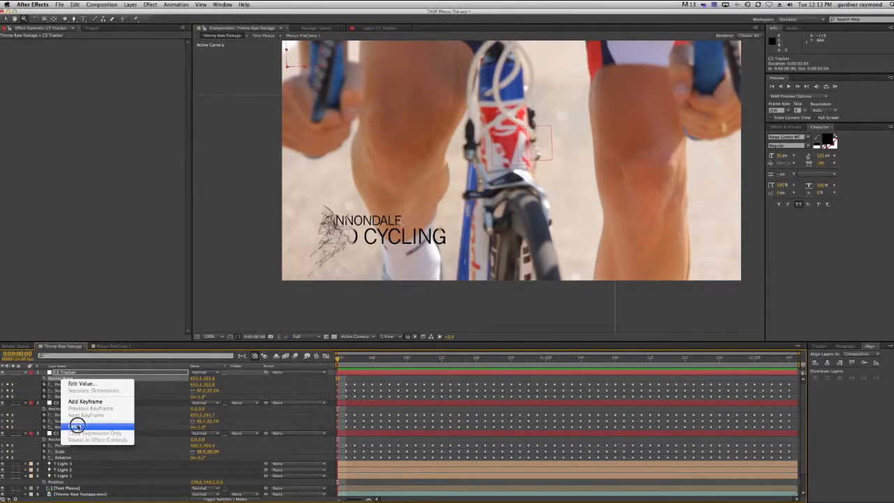
{"action": "left_click", "coordinate": [78, 424]}
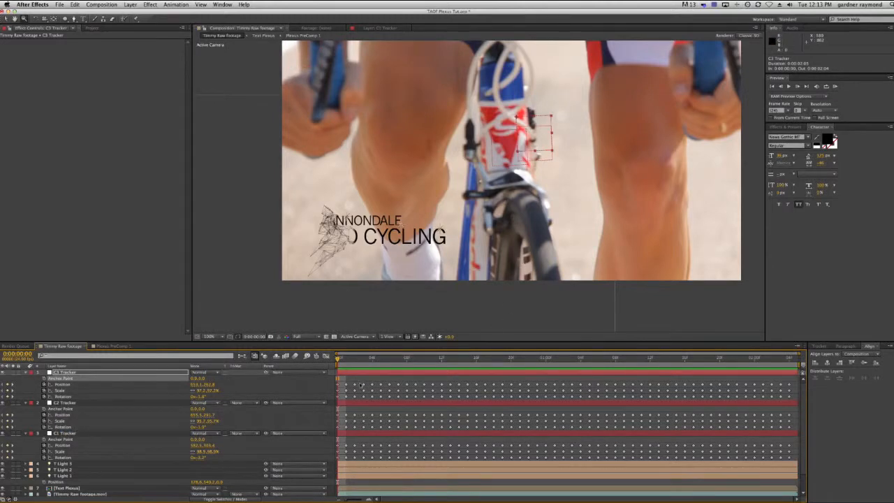
- Collapse the revealed properties of the C1, C2 and C3 Tracker nulls in the timeline
{"action": "left_click_drag", "start_coordinate": [340, 360], "coordinate": [182, 334]}
{"action": "left_click", "coordinate": [27, 373]}
{"action": "left_click", "coordinate": [27, 378]}
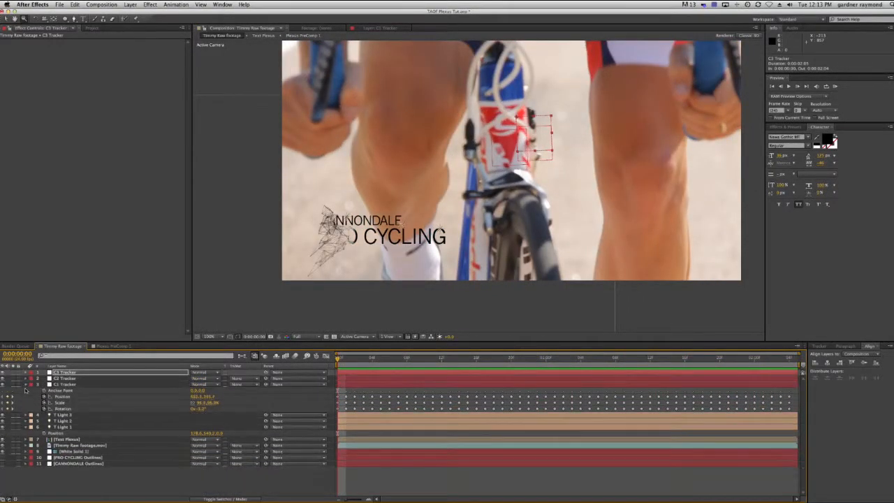
{"action": "left_click", "coordinate": [27, 384]}
{"action": "left_click", "coordinate": [68, 373]}
{"action": "left_click", "coordinate": [69, 378]}
{"action": "left_click", "coordinate": [69, 385]}
{"action": "left_click", "coordinate": [70, 377]}
{"action": "left_click", "coordinate": [69, 373]}
{"action": "left_click", "coordinate": [69, 379]}
{"action": "left_click", "coordinate": [69, 384]}
{"action": "left_click", "coordinate": [69, 373]}
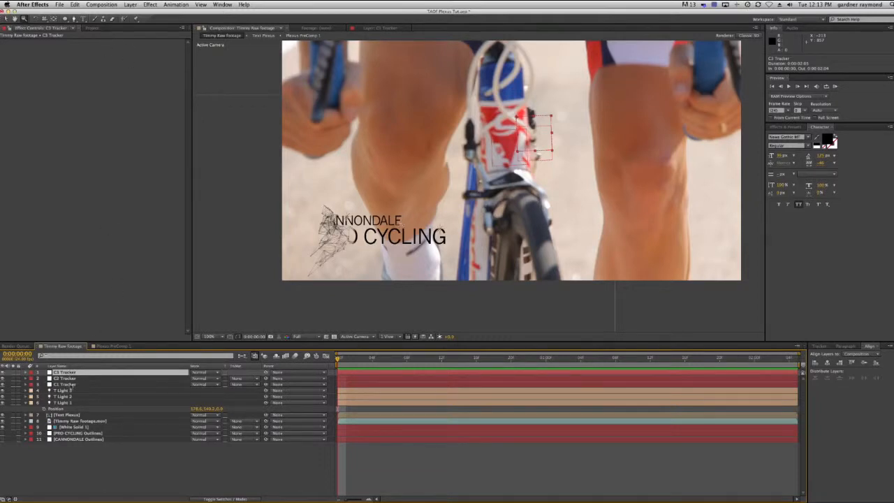
{"action": "left_click", "coordinate": [66, 378]}
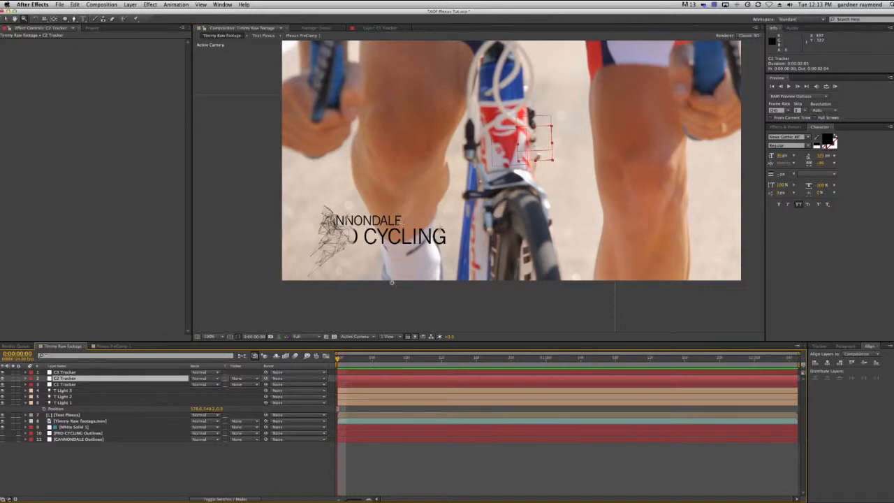
{"action": "left_click", "coordinate": [65, 382]}
{"action": "left_click", "coordinate": [65, 378]}
{"action": "left_click", "coordinate": [67, 372]}
{"action": "left_click", "coordinate": [67, 378]}
{"action": "left_click", "coordinate": [67, 383]}
{"action": "left_click", "coordinate": [67, 378]}
- Duplicate the C1, C2 and C3 Tracker nulls and keep the copies hidden at the bottom of the layer stack
{"action": "left_click", "coordinate": [67, 371]}
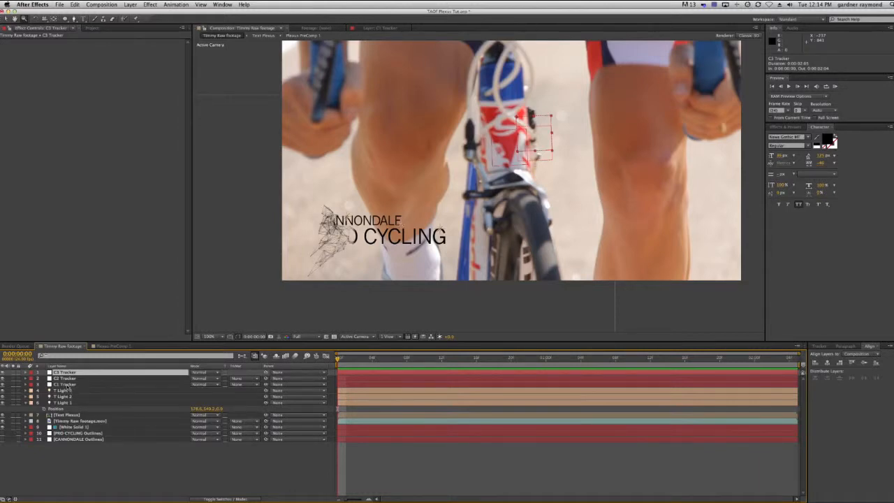
{"action": "left_click", "coordinate": [67, 385], "text": "shift"}
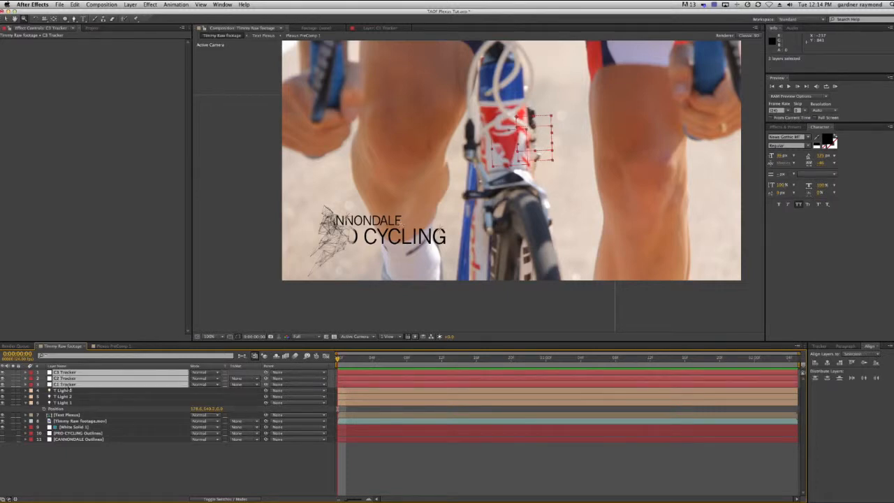
{"action": "key", "text": "super+d"}
{"action": "left_click_drag", "start_coordinate": [65, 375], "coordinate": [3, 458]}
{"action": "left_click", "coordinate": [81, 477]}
- Run the NullSwapper_v1_5.jsxbin script on the three original tracker nulls to swap them for lights, declining the list of affected layers
{"action": "left_click_drag", "start_coordinate": [79, 389], "coordinate": [73, 375]}
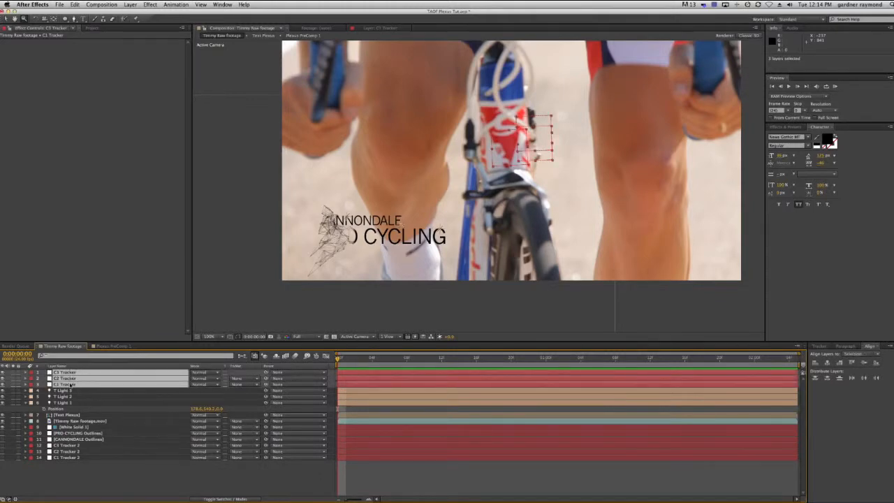
{"action": "left_click", "coordinate": [32, 4]}
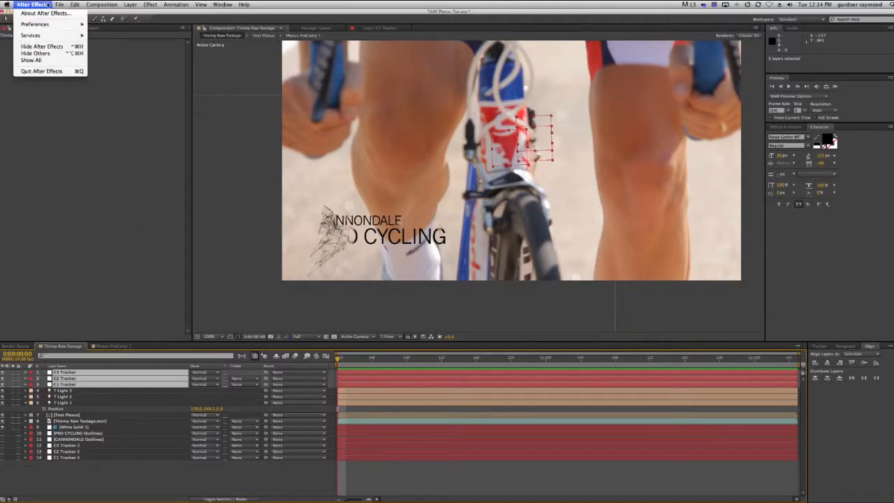
{"action": "mouse_move", "coordinate": [60, 4]}
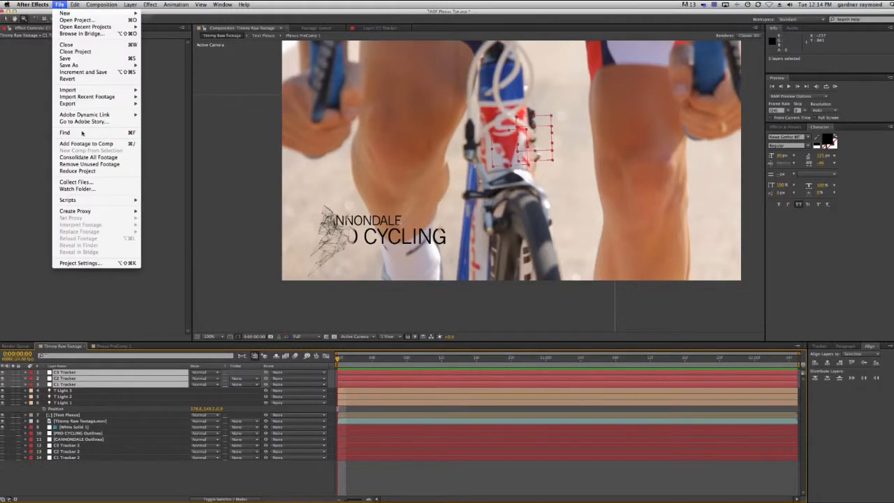
{"action": "mouse_move", "coordinate": [84, 201]}
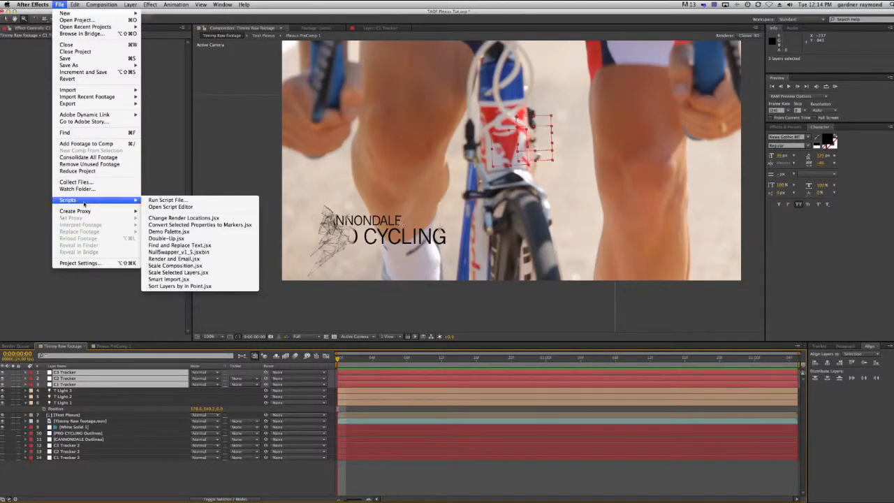
{"action": "left_click", "coordinate": [207, 253]}
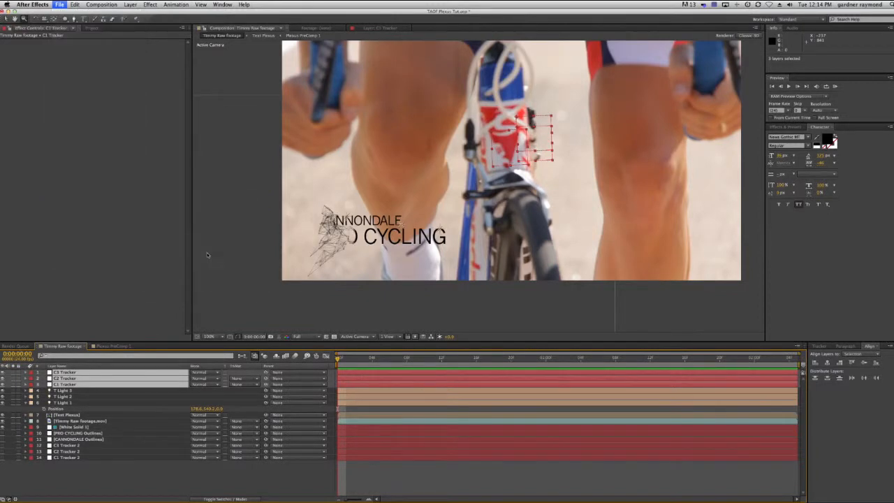
{"action": "left_click_drag", "start_coordinate": [473, 246], "coordinate": [507, 236]}
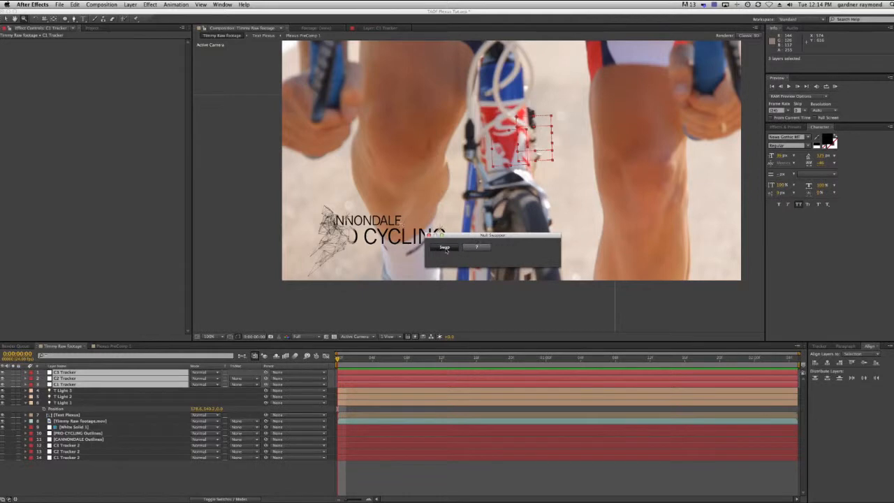
{"action": "left_click", "coordinate": [445, 248]}
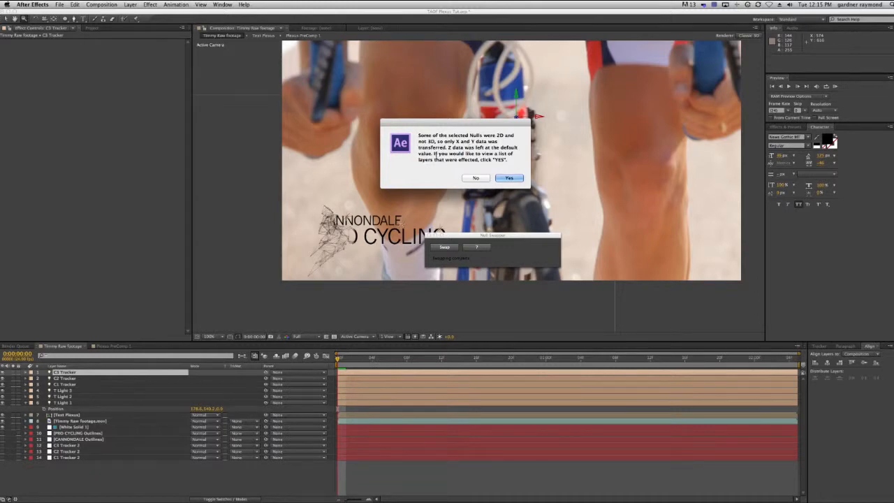
{"action": "left_click", "coordinate": [476, 178]}
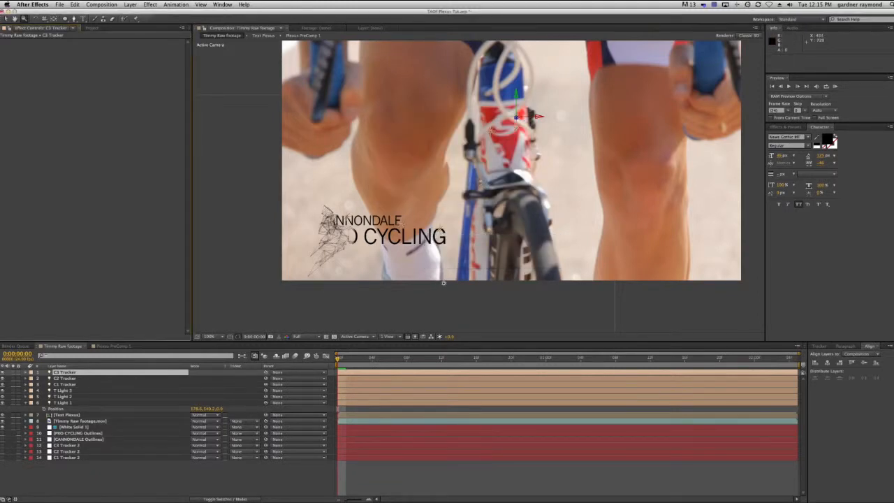
- Reveal the position keyframes of the C1, C2 and C3 Tracker lights
{"action": "left_click", "coordinate": [72, 384], "text": "shift"}
{"action": "key", "text": "p"}
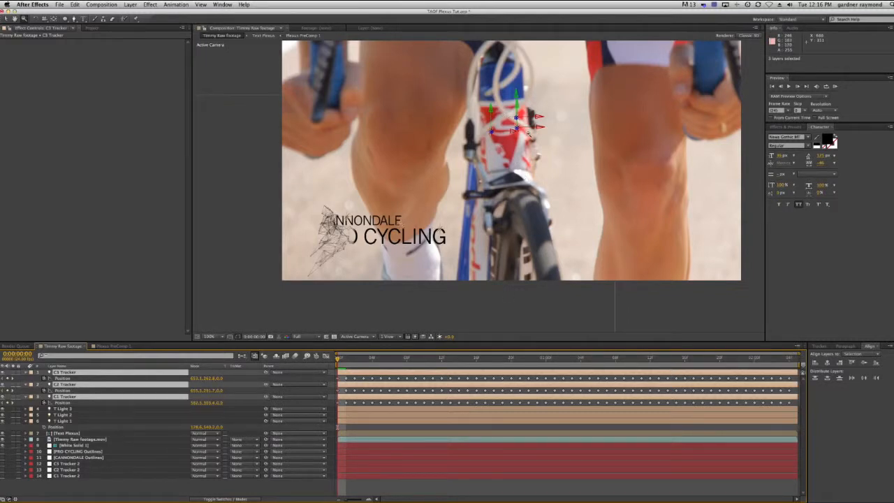
{"action": "left_click", "coordinate": [105, 486]}
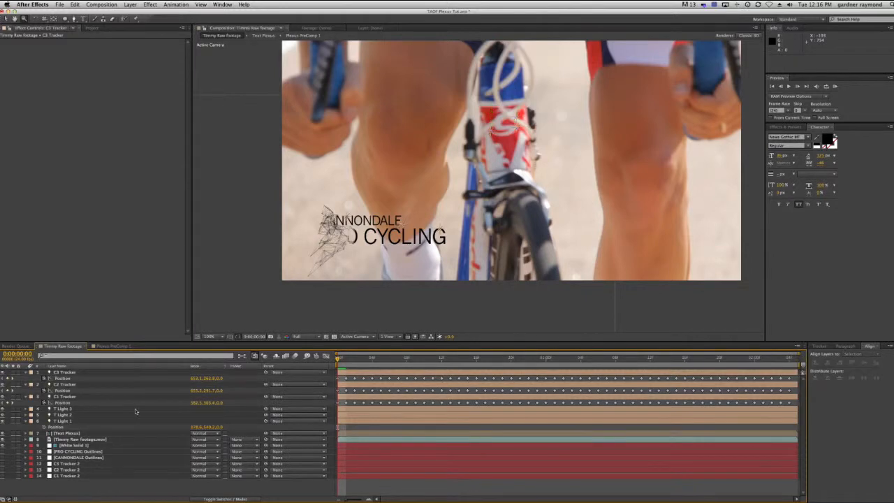
- Switch to Firefox, search Google for "null swapper" and open the Pro Video Coalition article about the script
{"action": "key", "text": "super+Tab"}
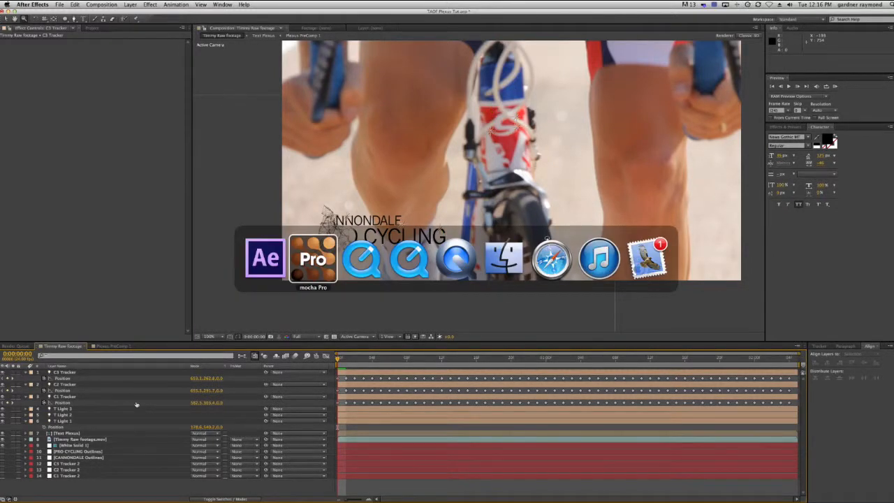
{"action": "left_click", "coordinate": [262, 258]}
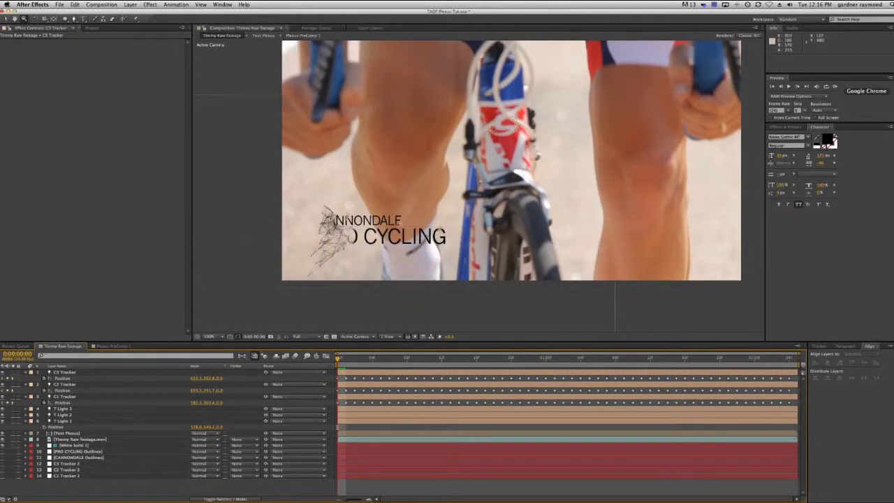
{"action": "left_click", "coordinate": [890, 74]}
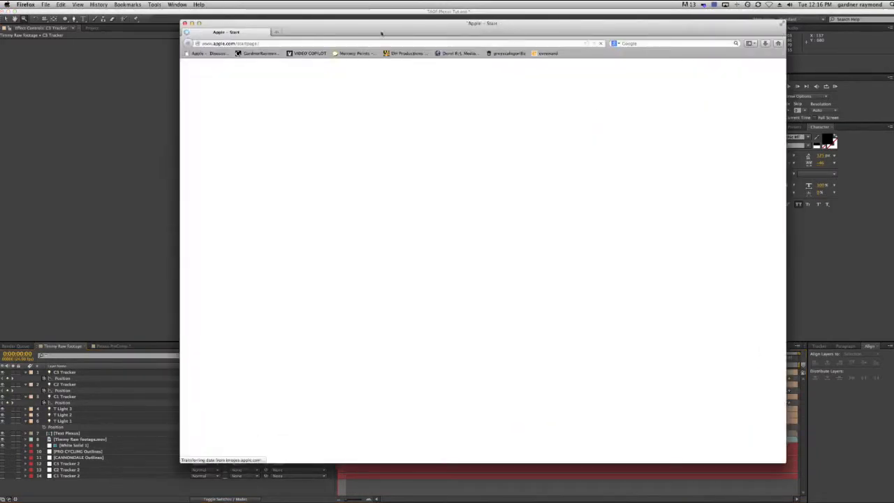
{"action": "left_click", "coordinate": [631, 44]}
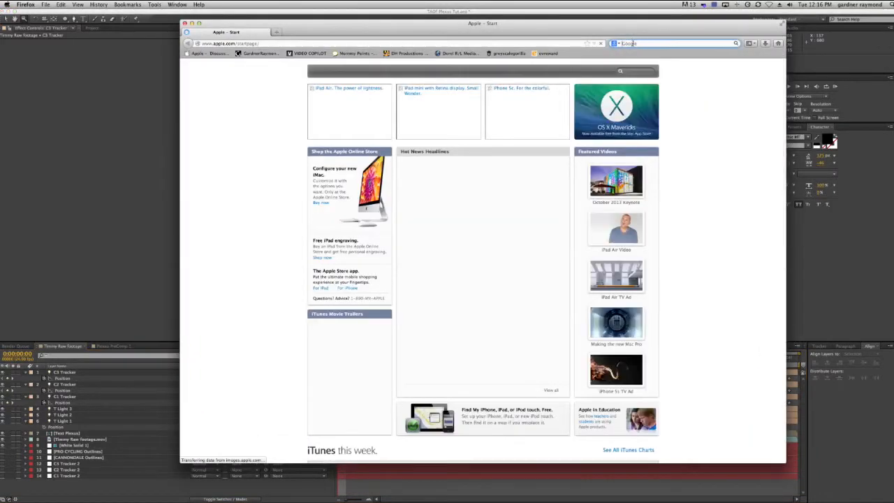
{"action": "type", "text": "null swapper"}
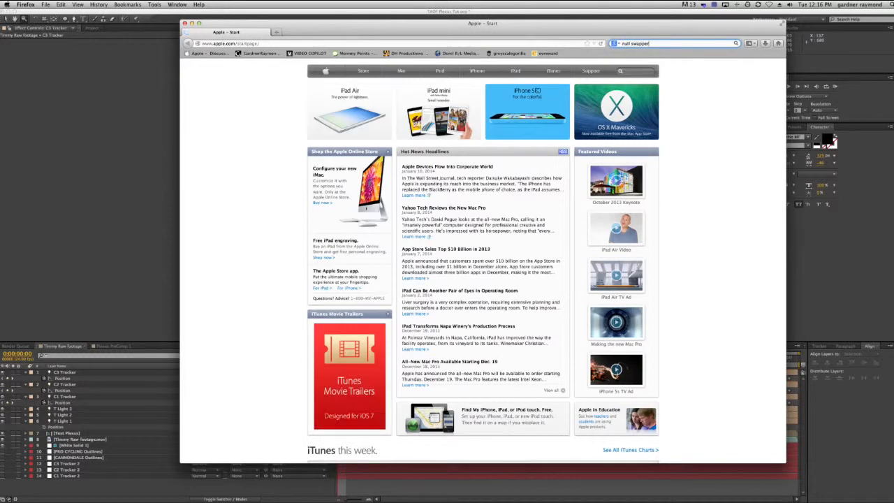
{"action": "key", "text": "Return"}
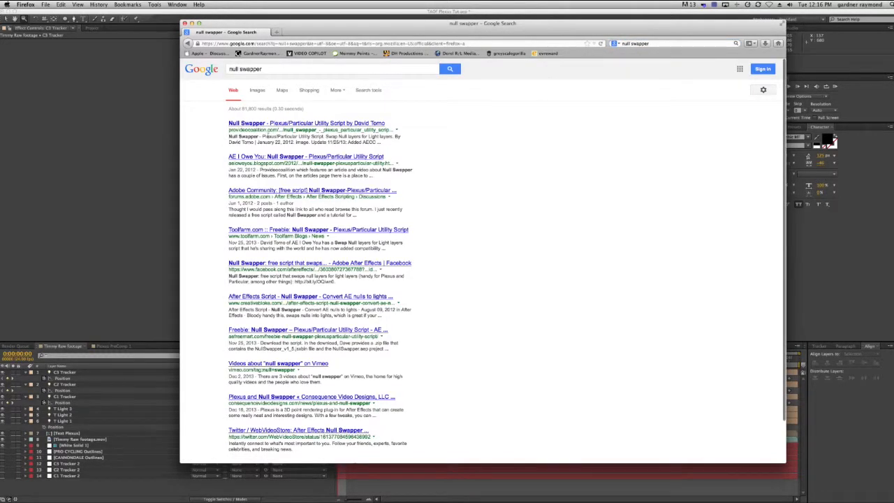
{"action": "left_click", "coordinate": [266, 126]}
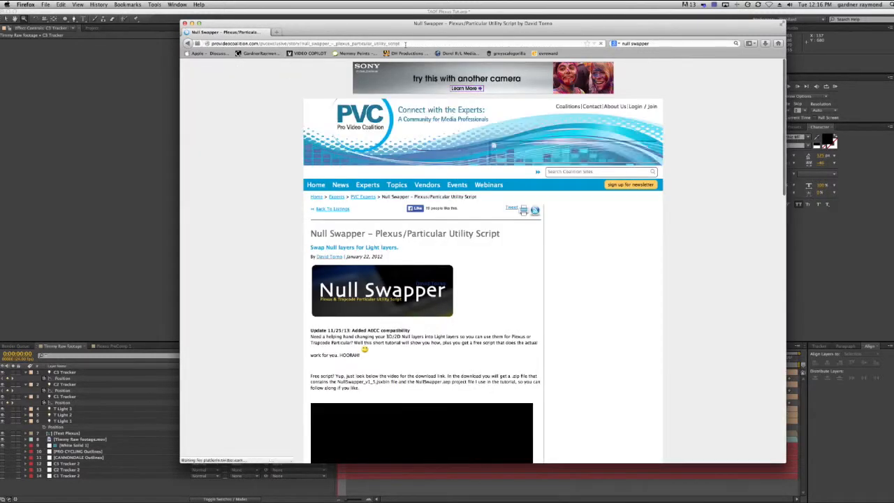
{"action": "scroll", "coordinate": [278, 217], "scroll_direction": "down", "scroll_amount": 3}
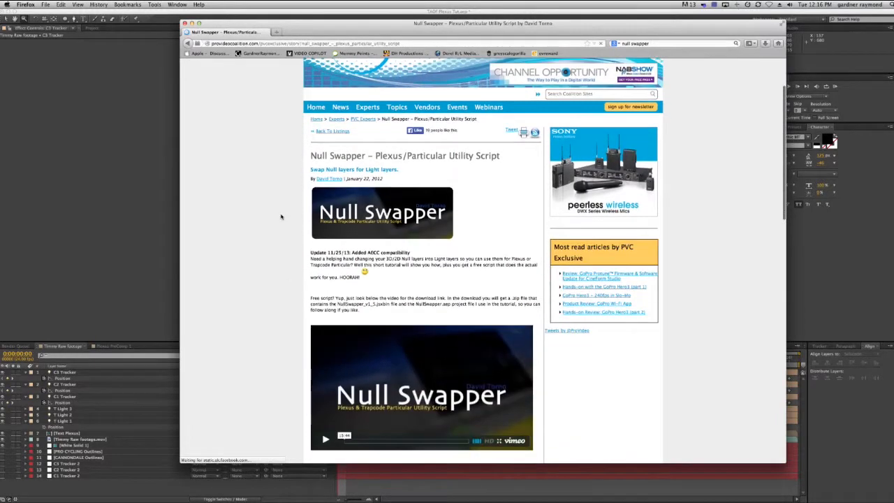
- Look through the Null Swapper article for the script's download link, change log and install locations
{"action": "scroll", "coordinate": [278, 213], "scroll_direction": "down", "scroll_amount": 5}
{"action": "scroll", "coordinate": [391, 182], "scroll_direction": "down", "scroll_amount": 5}
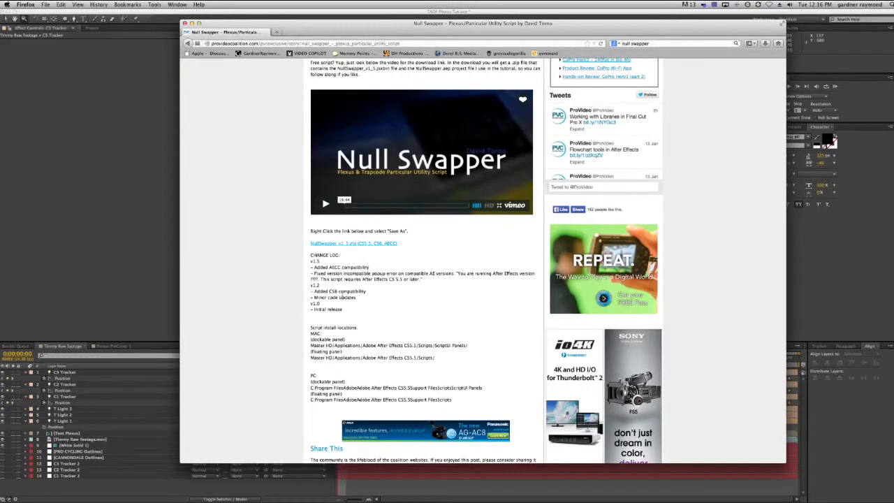
{"action": "scroll", "coordinate": [387, 312], "scroll_direction": "up", "scroll_amount": 10}
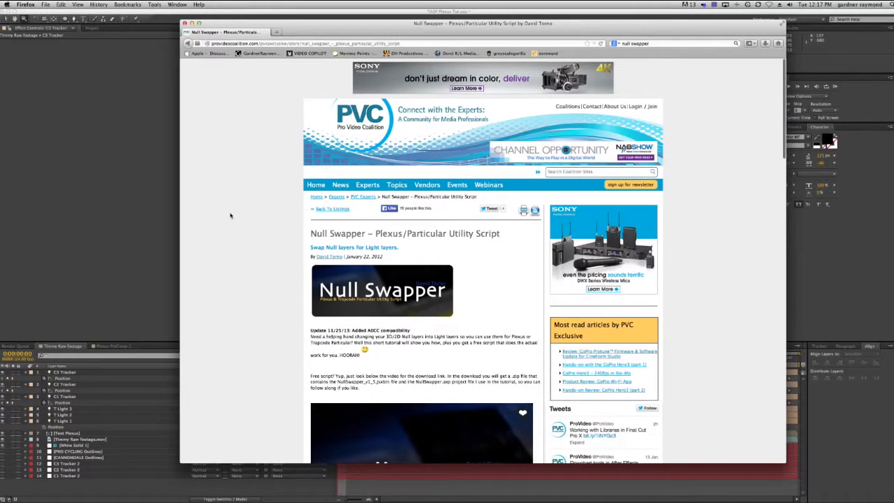
- Switch back to After Effects, create a solid named Plexus and apply the Plexus effect to it
{"action": "left_click", "coordinate": [162, 204]}
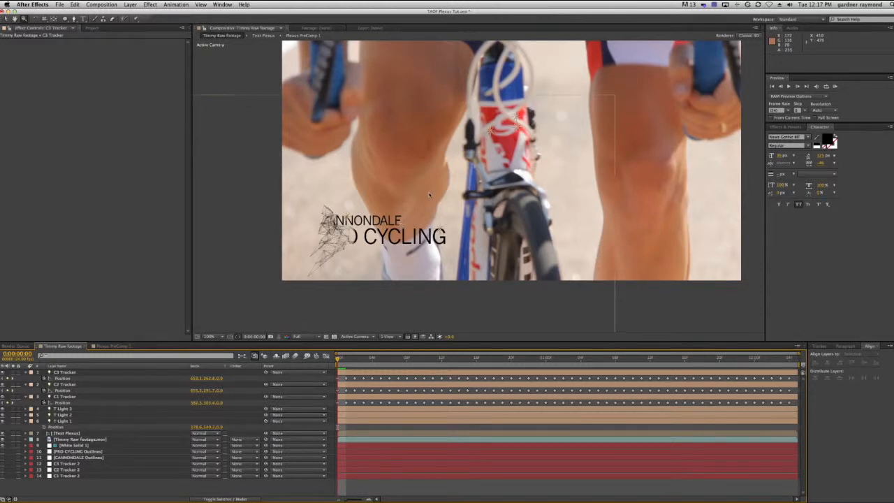
{"action": "key", "text": "super+y"}
{"action": "type", "text": "Ple"}
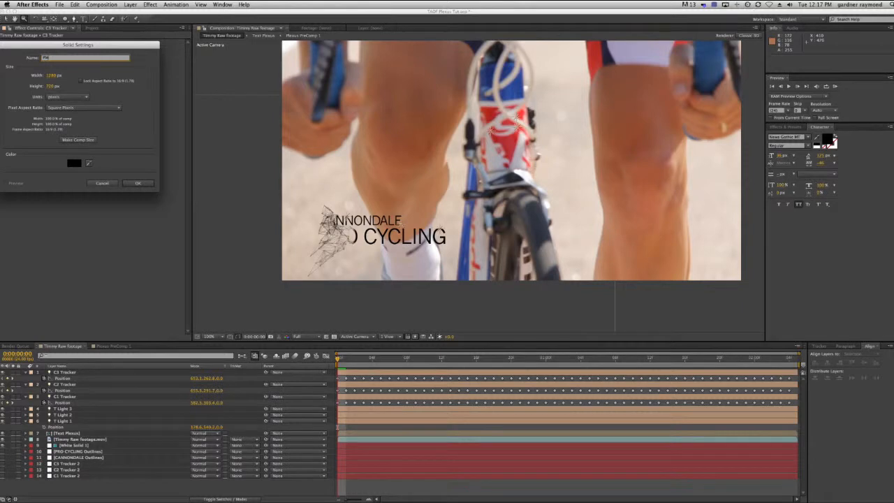
{"action": "type", "text": "xus"}
{"action": "key", "text": "Return"}
{"action": "left_click", "coordinate": [150, 5]}
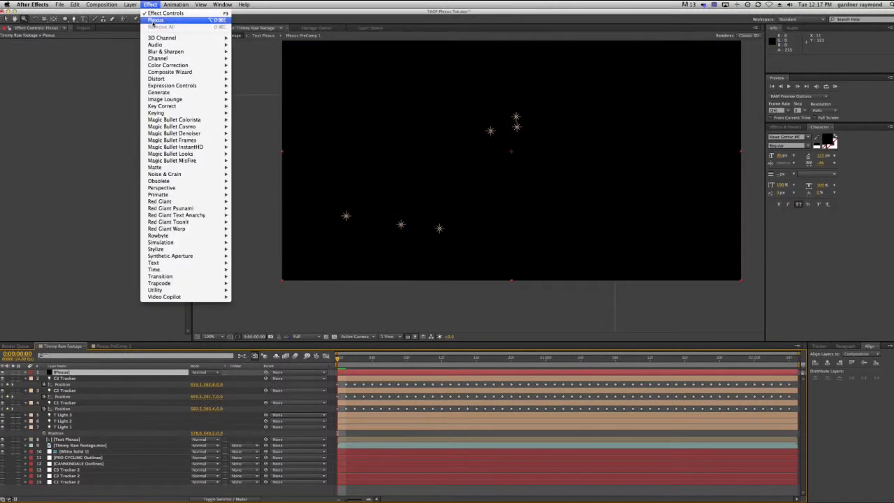
{"action": "left_click", "coordinate": [155, 20]}
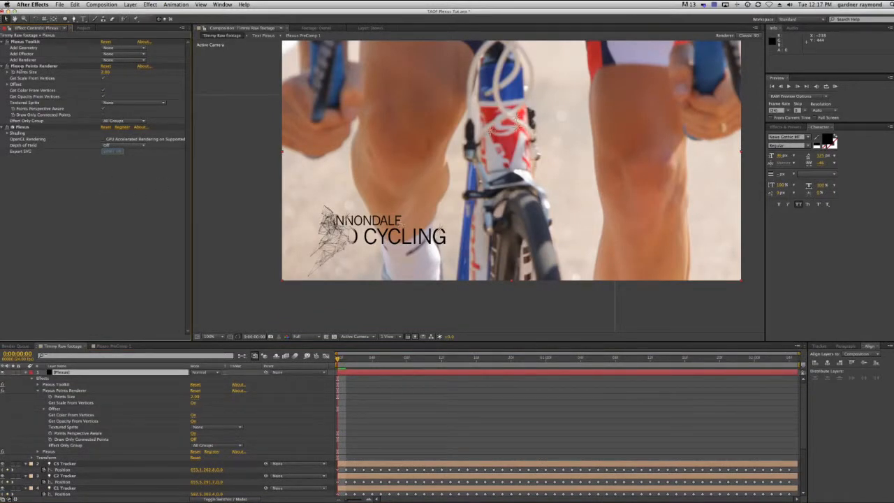
- Duplicate the Plexus Points Renderer, limiting the original to Group 1 and the copy to Group 2
{"action": "left_click", "coordinate": [23, 67]}
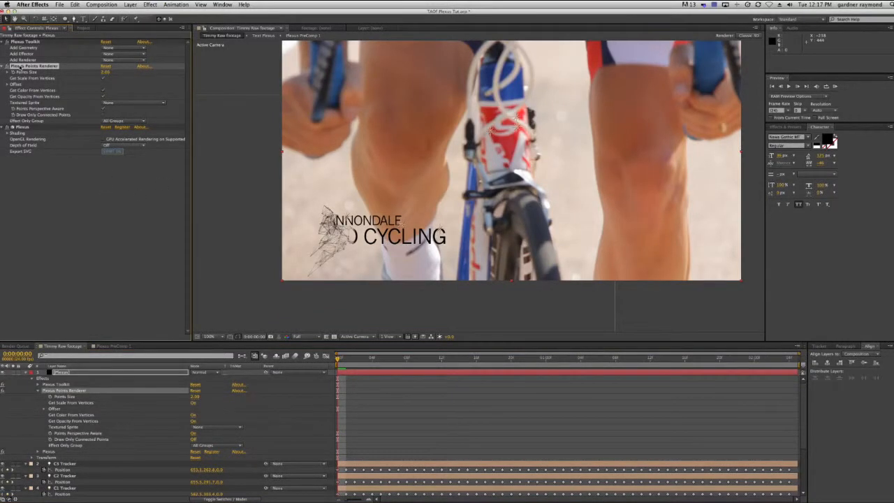
{"action": "key", "text": "ctrl+d"}
{"action": "left_click", "coordinate": [115, 121]}
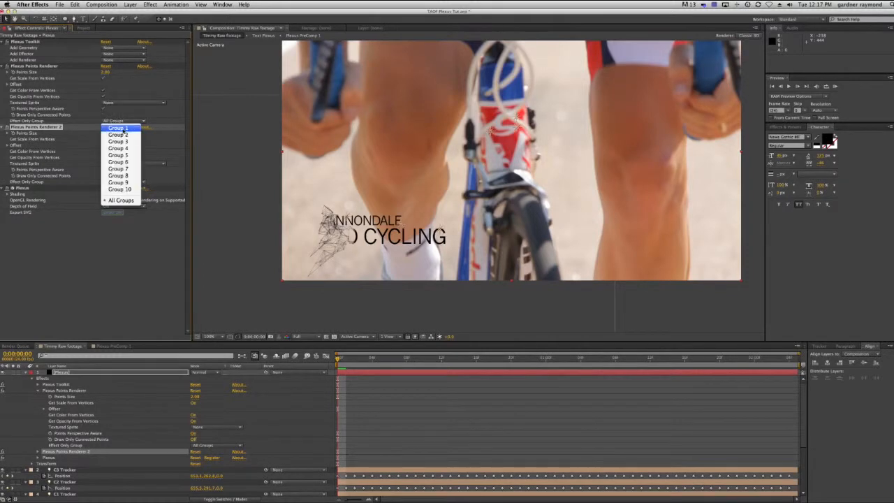
{"action": "left_click", "coordinate": [118, 128]}
{"action": "left_click", "coordinate": [122, 181]}
{"action": "left_click", "coordinate": [119, 195]}
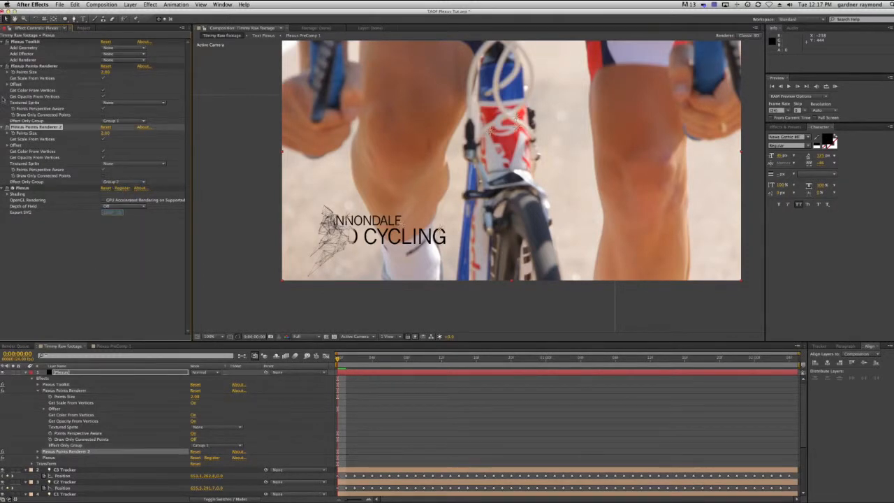
- Set Points Size to 1 on both Plexus Points Renderers and collapse their settings
{"action": "left_click", "coordinate": [105, 72]}
{"action": "type", "text": "1"}
{"action": "key", "text": "Return"}
{"action": "left_click", "coordinate": [109, 133]}
{"action": "type", "text": "1"}
{"action": "key", "text": "Return"}
{"action": "left_click", "coordinate": [5, 67]}
{"action": "left_click", "coordinate": [5, 72]}
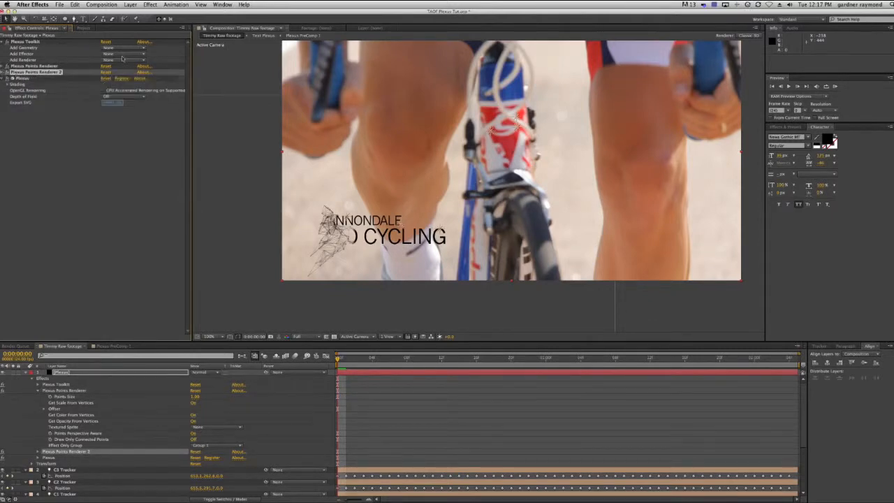
- Add a Layers geometry object to the Plexus effect with its Light Type set to Point Lights
{"action": "left_click", "coordinate": [122, 47]}
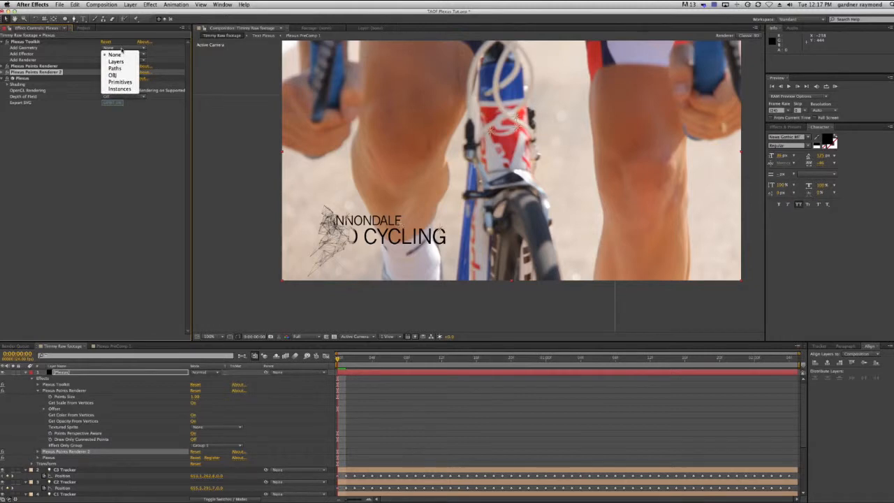
{"action": "left_click", "coordinate": [124, 62]}
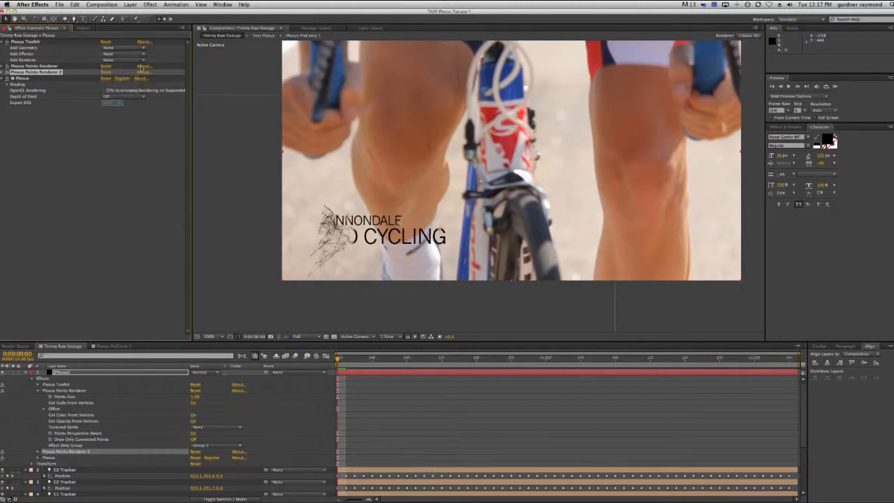
{"action": "left_click", "coordinate": [124, 78]}
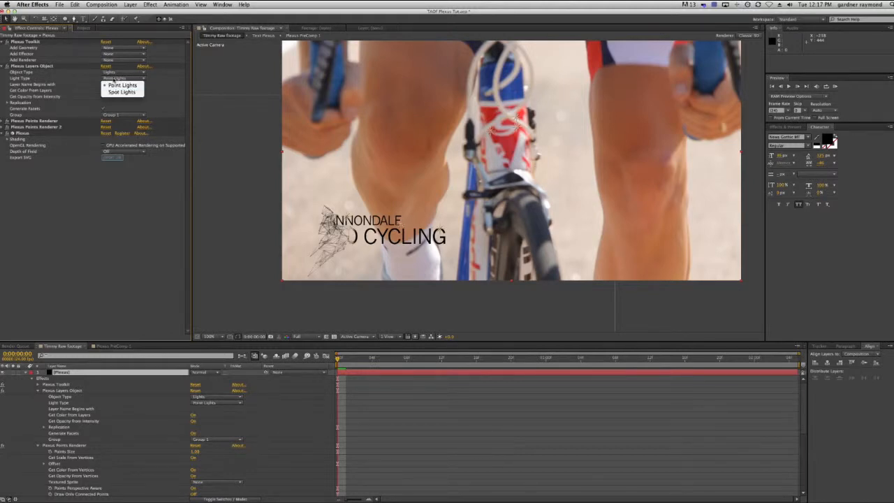
{"action": "left_click", "coordinate": [120, 85]}
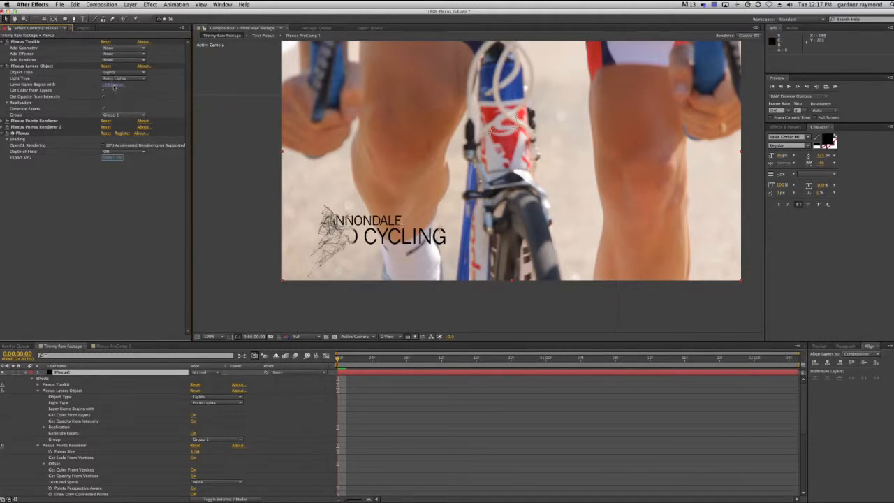
- Restrict the Plexus Layers Object to layers whose names begin with C
{"action": "left_click", "coordinate": [26, 373]}
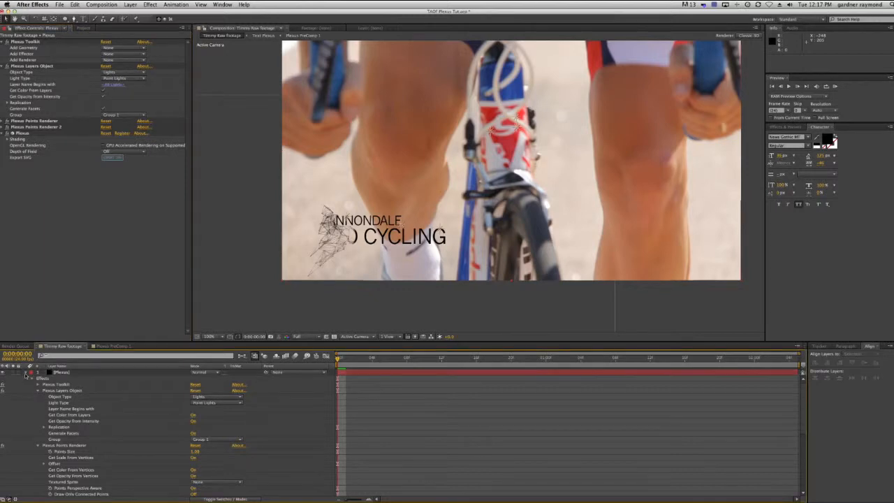
{"action": "key", "text": "u"}
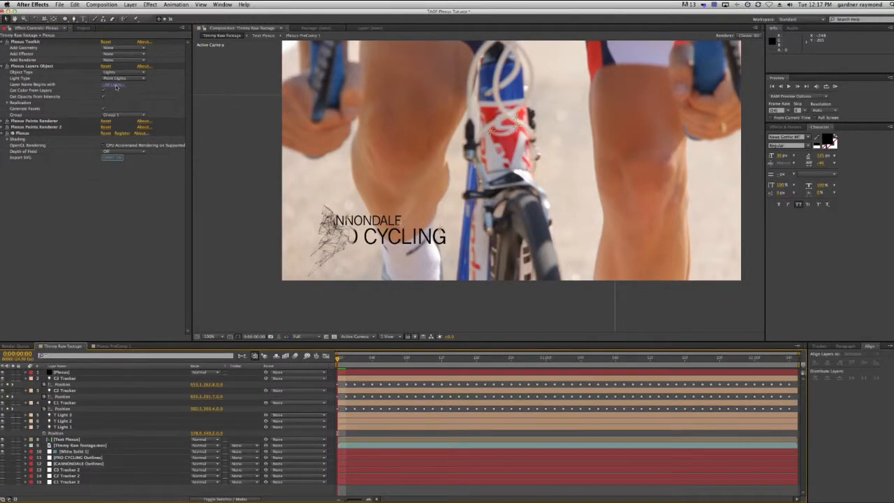
{"action": "left_click", "coordinate": [116, 86]}
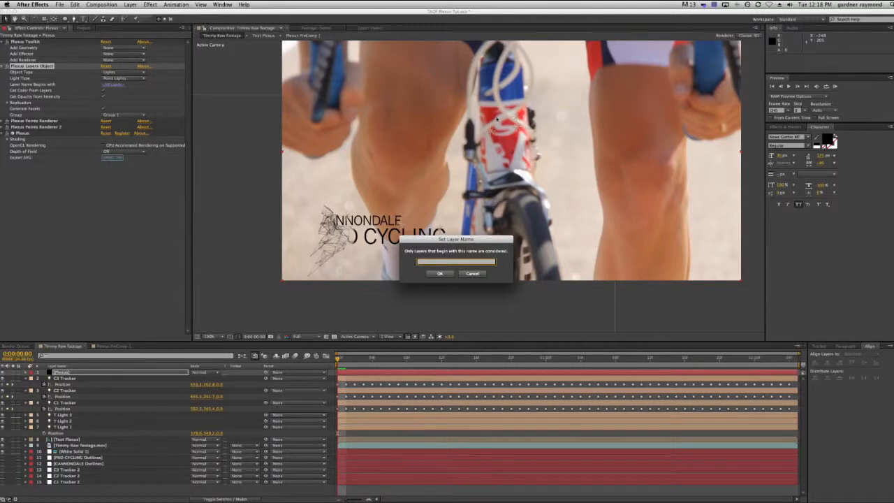
{"action": "left_click", "coordinate": [440, 273]}
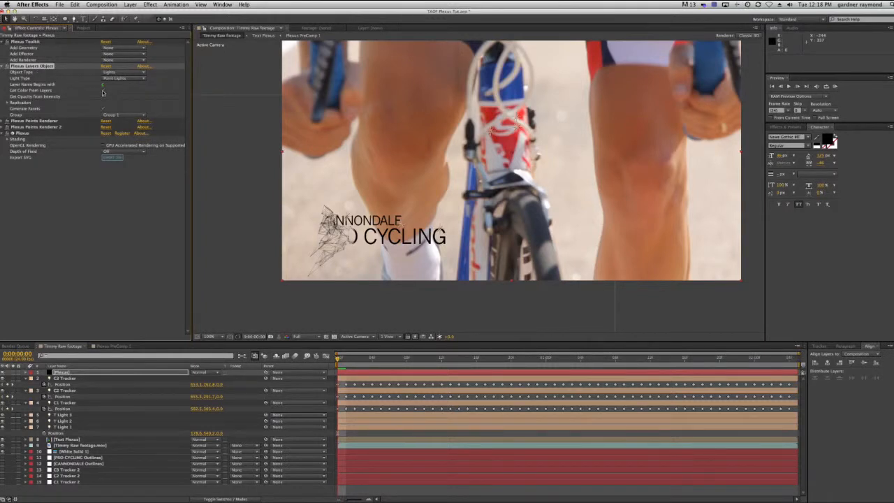
- Turn off Get Color From Layers on the Plexus Layers Object and set its color to black
{"action": "left_click", "coordinate": [103, 91]}
{"action": "left_click", "coordinate": [105, 97]}
{"action": "left_click_drag", "start_coordinate": [82, 128], "coordinate": [112, 165]}
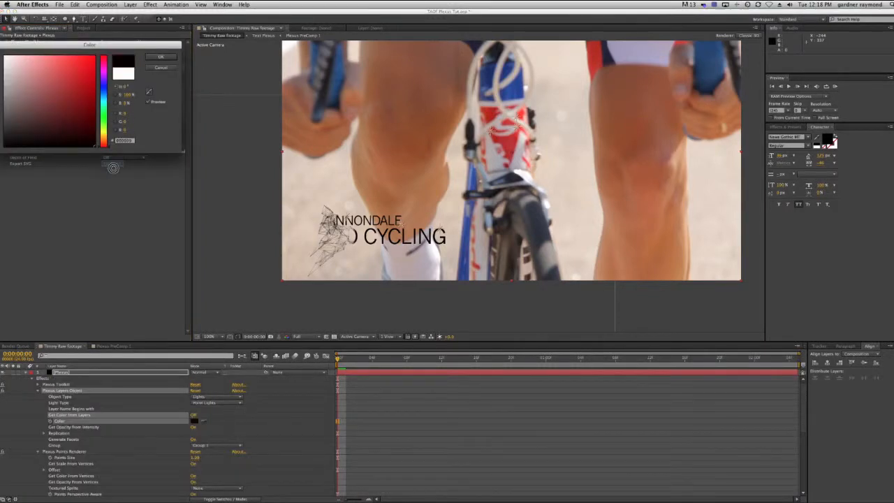
{"action": "key", "text": "Return"}
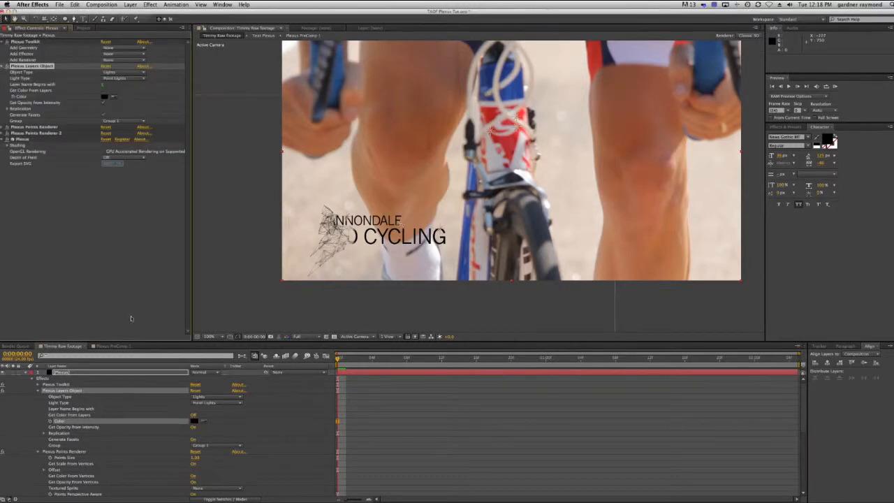
- Collapse the Plexus layer's properties and change the C3 Tracker light's color to black
{"action": "left_click", "coordinate": [25, 372]}
{"action": "double_click", "coordinate": [70, 378]}
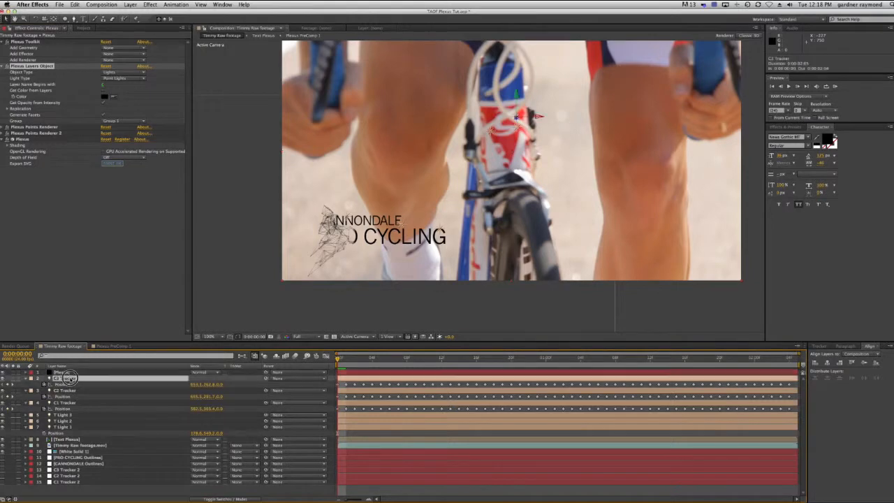
{"action": "left_click", "coordinate": [241, 120]}
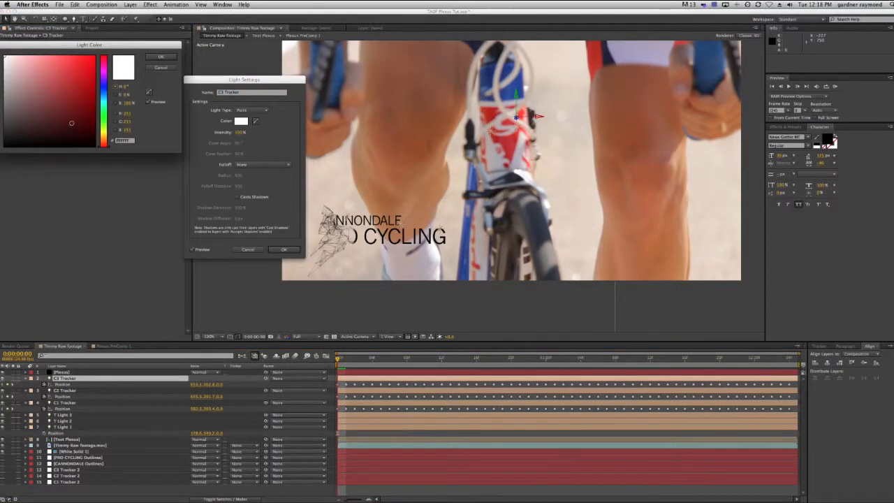
{"action": "left_click", "coordinate": [95, 146]}
{"action": "left_click", "coordinate": [161, 56]}
{"action": "left_click", "coordinate": [284, 250]}
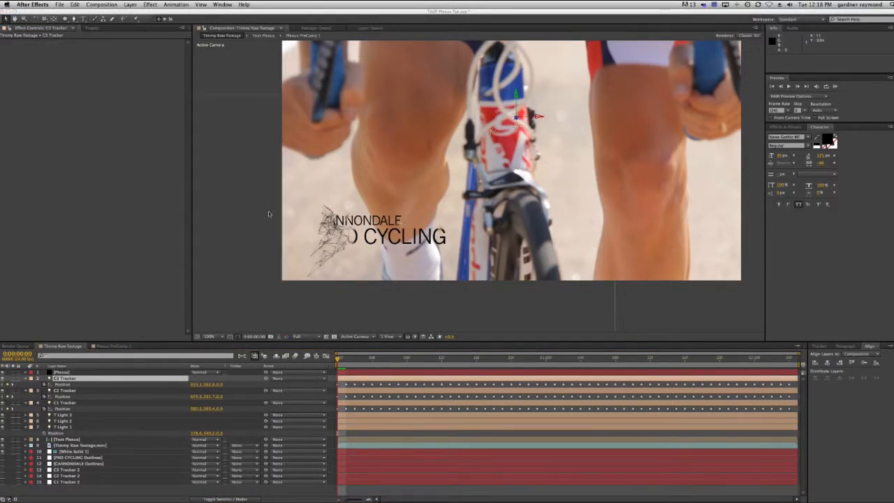
- Duplicate the Plexus Layers Object on the Plexus layer and rename the copy T Layers Object 2
{"action": "left_click", "coordinate": [63, 372]}
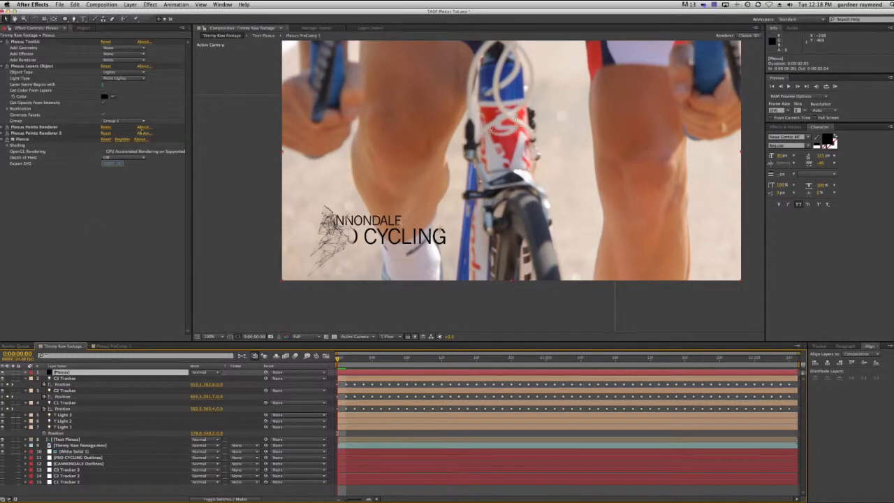
{"action": "left_click", "coordinate": [33, 70]}
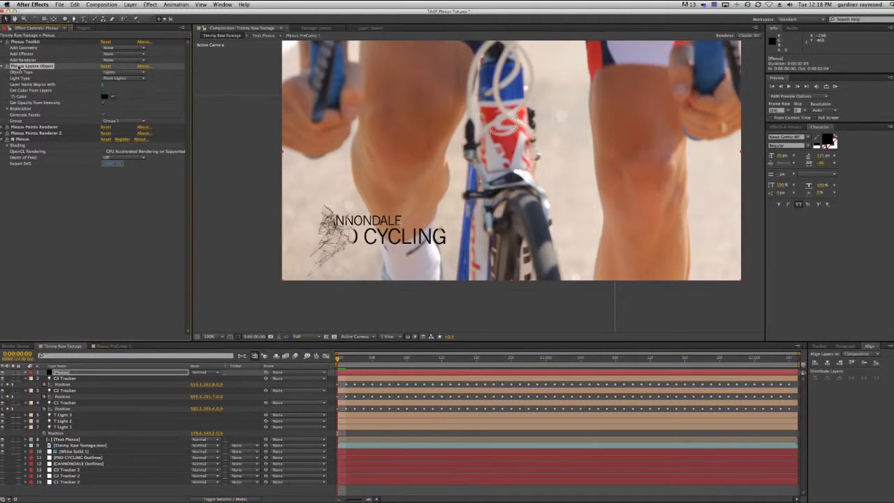
{"action": "key", "text": "super+d"}
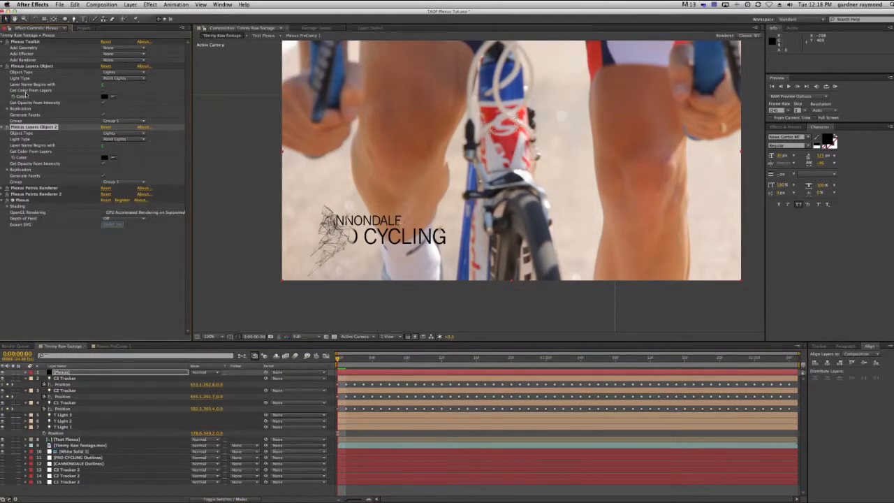
{"action": "key", "text": "Return"}
{"action": "left_click", "coordinate": [26, 127]}
{"action": "key", "text": "BackSpace"}
{"action": "key", "text": "BackSpace"}
{"action": "key", "text": "BackSpace"}
{"action": "key", "text": "BackSpace"}
{"action": "key", "text": "BackSpace"}
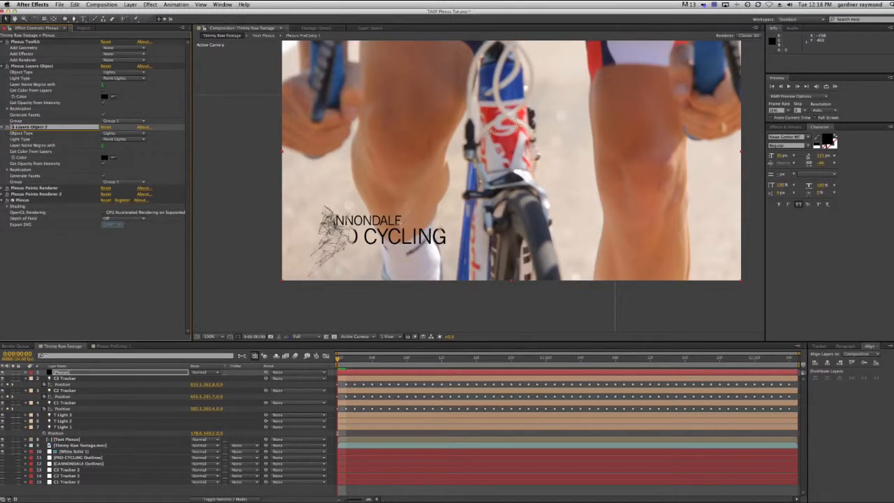
{"action": "type", "text": "T"}
{"action": "key", "text": "Return"}
- Rename the first Layers Object C Layers Object and make T Layers Object 2 use layers beginning with T
{"action": "left_click", "coordinate": [27, 65]}
{"action": "key", "text": "Return"}
{"action": "left_click", "coordinate": [27, 66]}
{"action": "key", "text": "BackSpace"}
{"action": "key", "text": "BackSpace"}
{"action": "key", "text": "BackSpace"}
{"action": "key", "text": "BackSpace"}
{"action": "type", "text": "C1"}
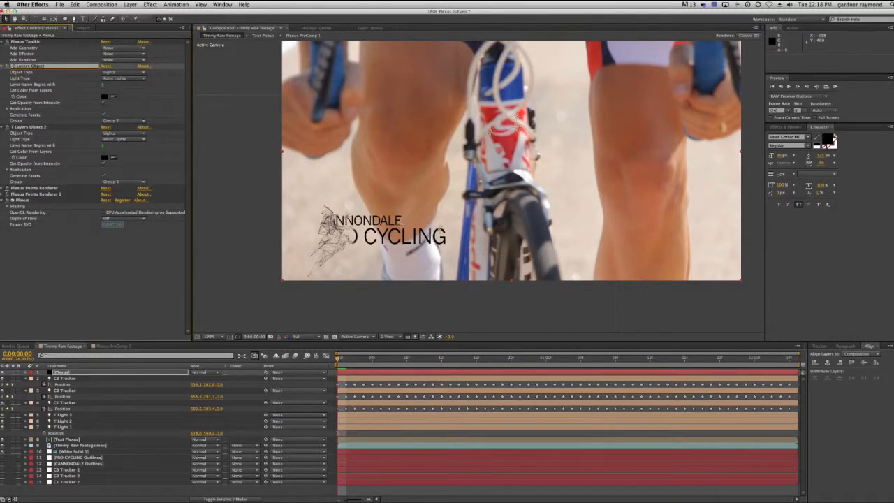
{"action": "key", "text": "Return"}
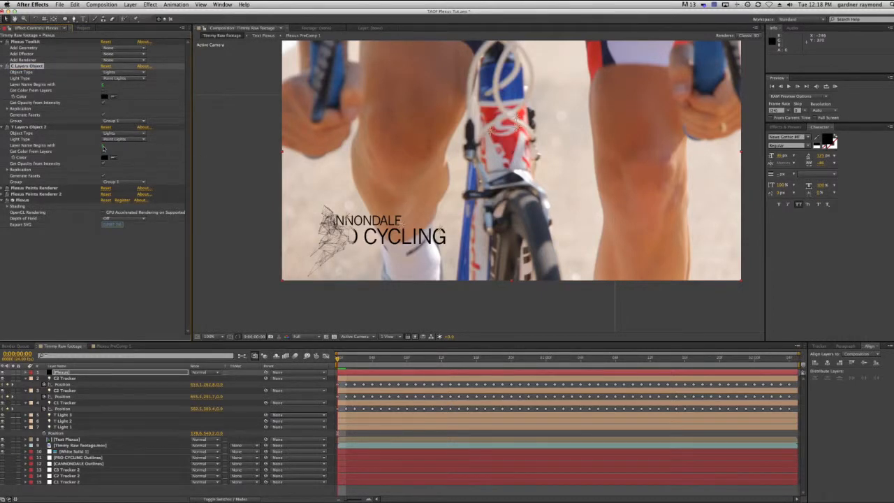
{"action": "left_click", "coordinate": [103, 148]}
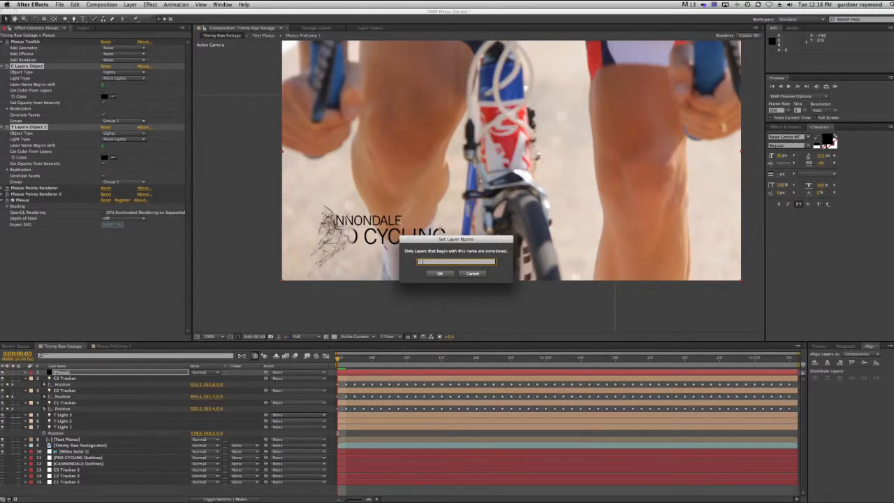
{"action": "left_click", "coordinate": [440, 273]}
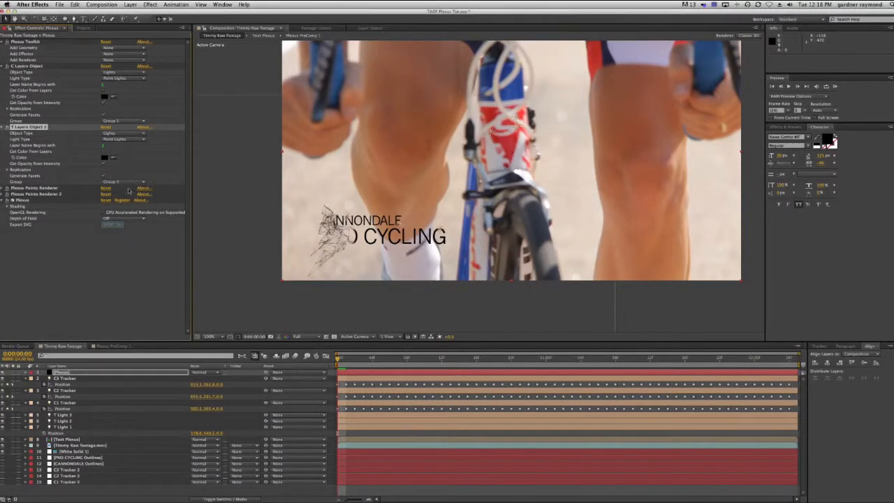
- Rename the two point renderers C Plexus Points Renderer and T Plexus Points Renderer 2
{"action": "left_click", "coordinate": [19, 188]}
{"action": "key", "text": "Return"}
{"action": "key", "text": "Left"}
{"action": "type", "text": "C"}
{"action": "key", "text": "Return"}
{"action": "left_click", "coordinate": [37, 194]}
{"action": "key", "text": "Return"}
{"action": "key", "text": "Left"}
{"action": "type", "text": "T"}
{"action": "key", "text": "Return"}
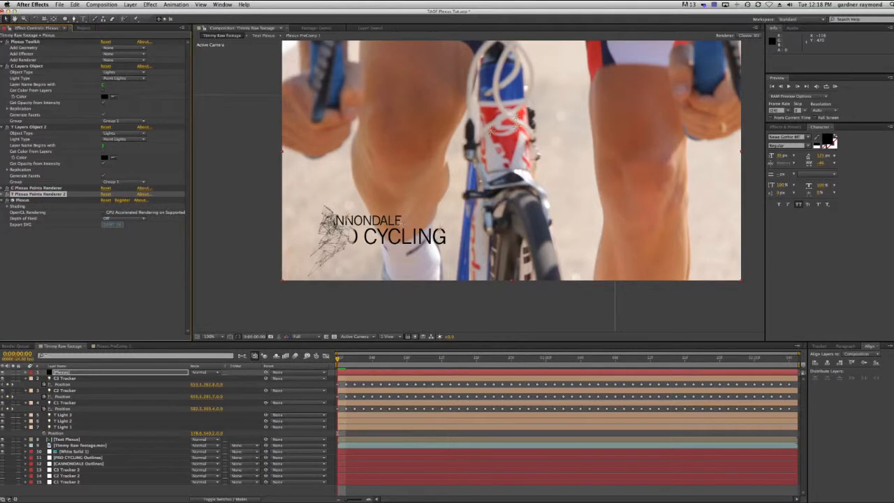
- Assign T Layers Object 2 to Group 2 and raise T Plexus Points Renderer 2's Points Size to about 55
{"action": "left_click", "coordinate": [6, 194]}
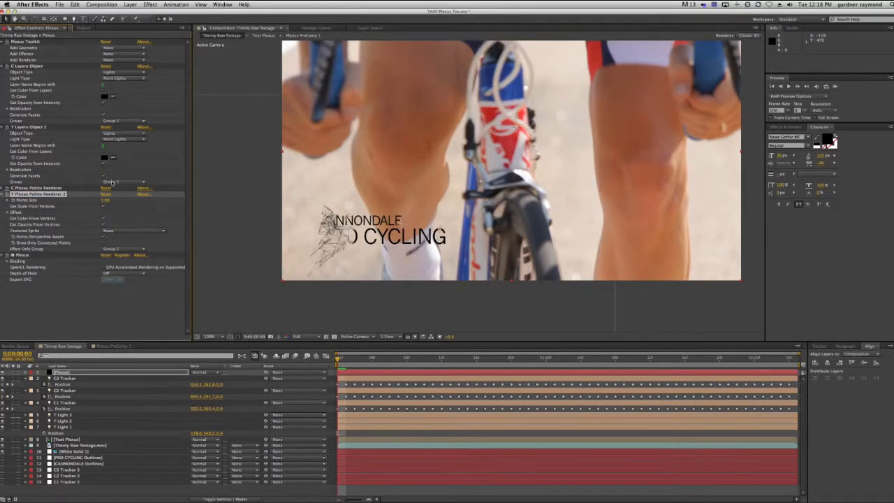
{"action": "left_click", "coordinate": [112, 181]}
{"action": "left_click", "coordinate": [115, 199]}
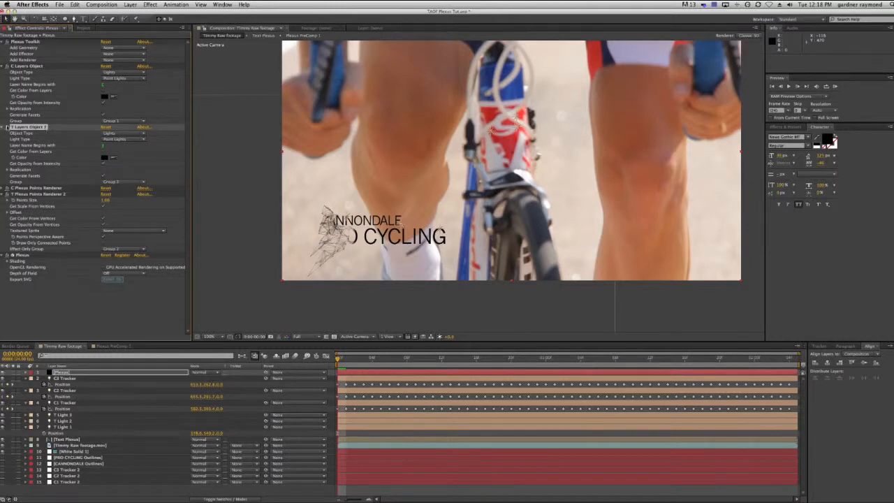
{"action": "left_click_drag", "start_coordinate": [105, 204], "coordinate": [286, 199]}
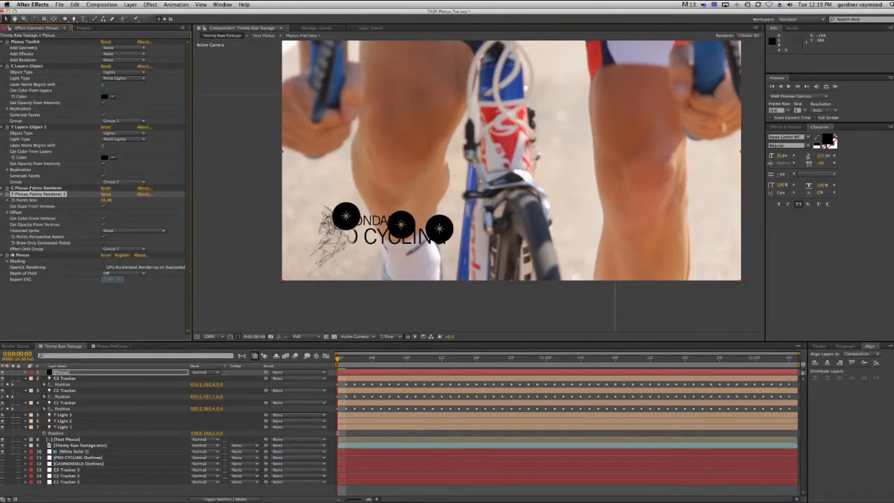
- Set Points Size to 1 on both the C and T Plexus Points Renderers and collapse their settings along with T Layers Object 2
{"action": "left_click", "coordinate": [7, 188]}
{"action": "left_click_drag", "start_coordinate": [110, 193], "coordinate": [247, 202]}
{"action": "left_click", "coordinate": [106, 195]}
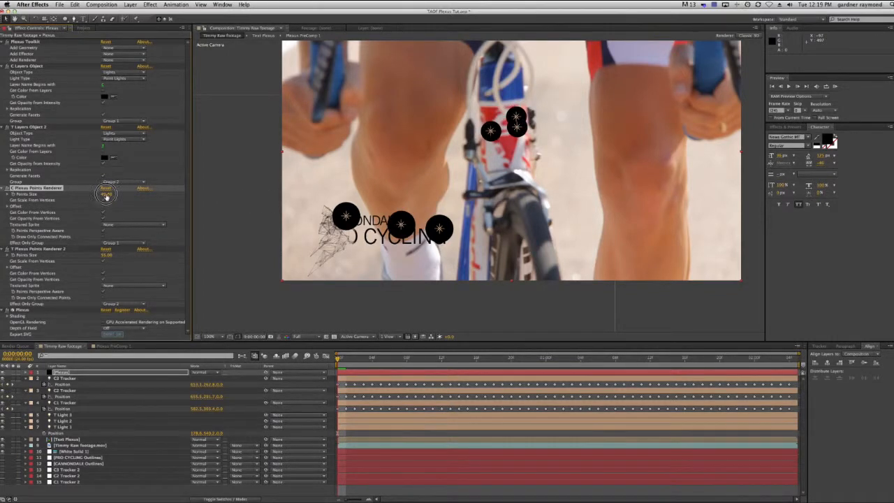
{"action": "type", "text": "1"}
{"action": "key", "text": "Tab"}
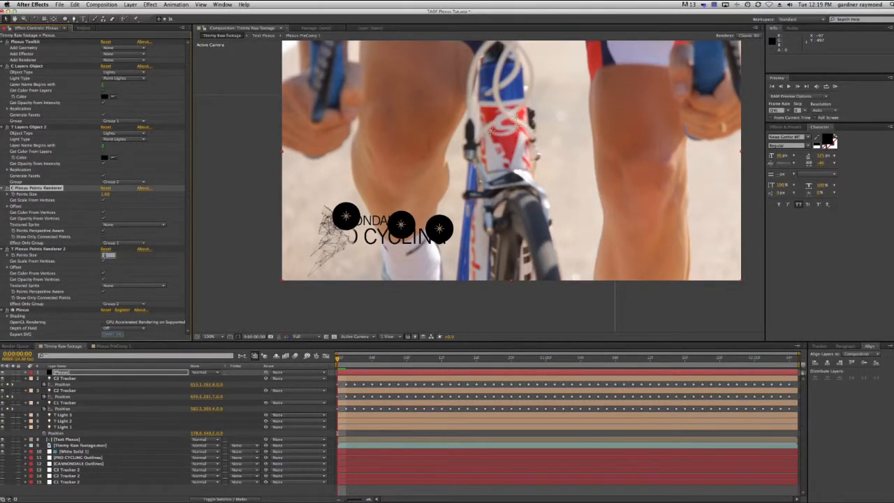
{"action": "type", "text": "1"}
{"action": "key", "text": "Return"}
{"action": "left_click", "coordinate": [5, 188]}
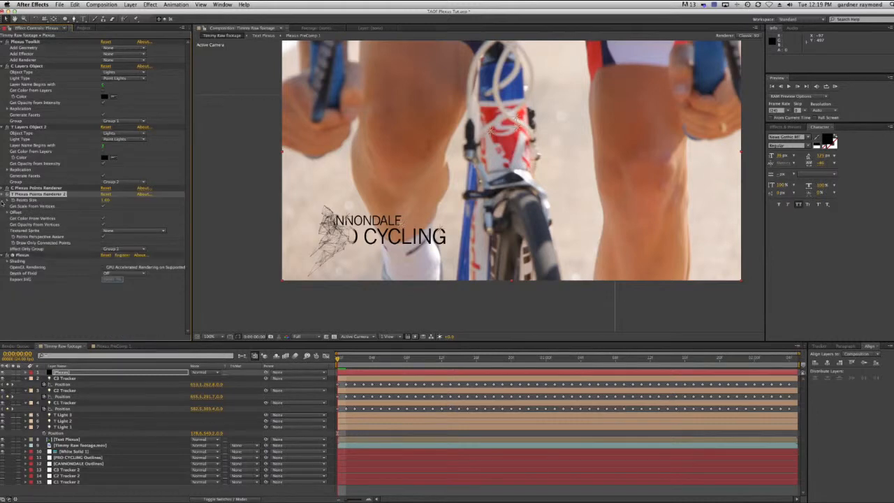
{"action": "left_click", "coordinate": [5, 194]}
{"action": "left_click", "coordinate": [4, 127]}
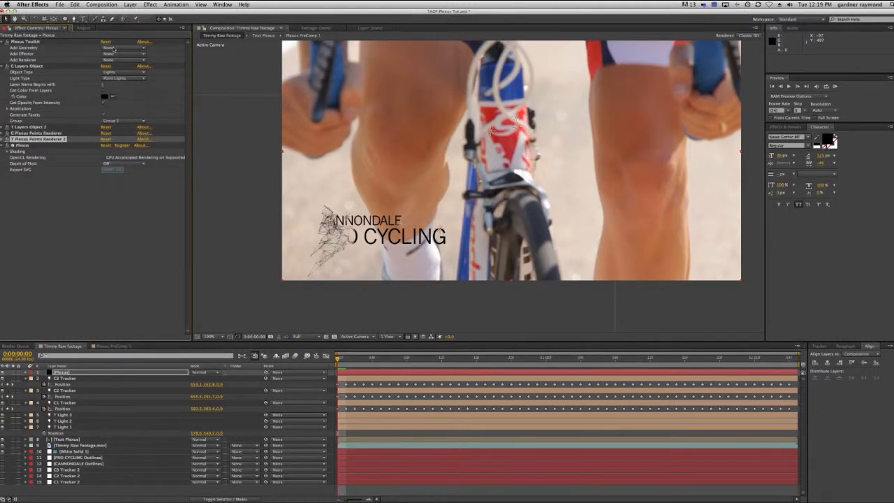
- Add a Plexus Lines Renderer to the Plexus layer
{"action": "left_click", "coordinate": [124, 55]}
{"action": "left_click", "coordinate": [124, 56]}
{"action": "left_click", "coordinate": [135, 61]}
{"action": "left_click", "coordinate": [131, 81]}
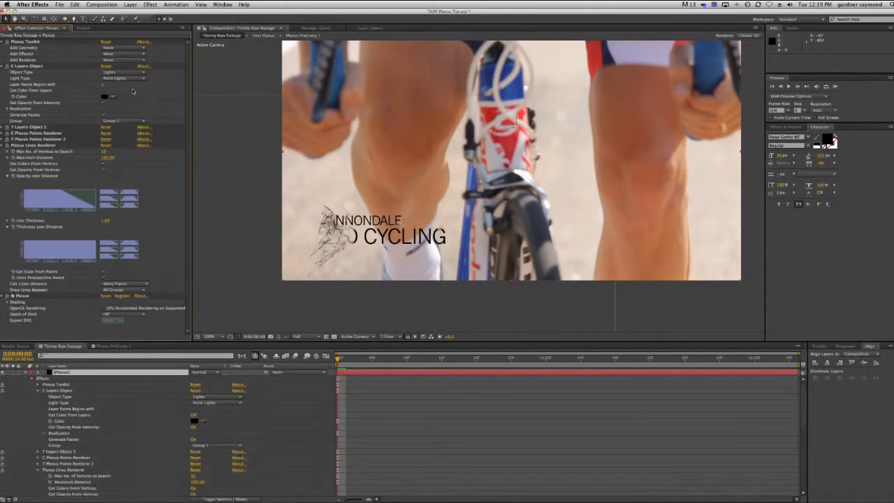
- Make the Plexus Lines Renderer draw lines between Two Groups, with Group 1 as the first group and Group 2 as the second
{"action": "left_click", "coordinate": [143, 290]}
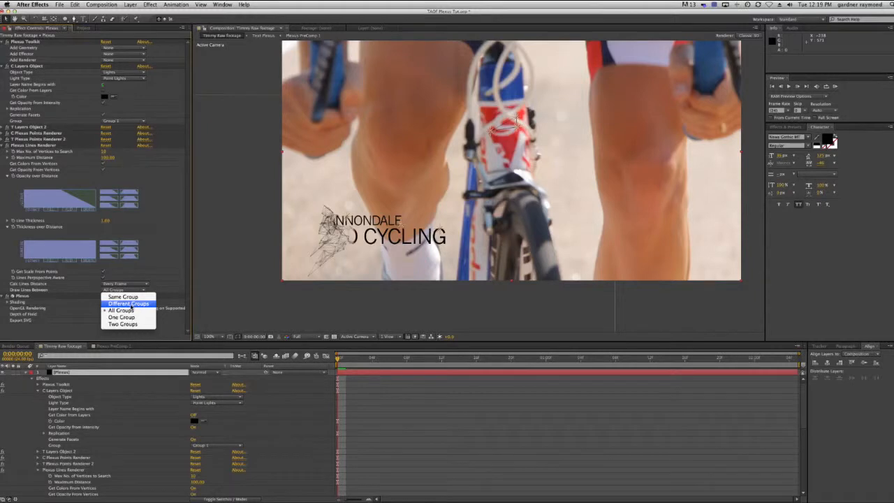
{"action": "left_click", "coordinate": [128, 304]}
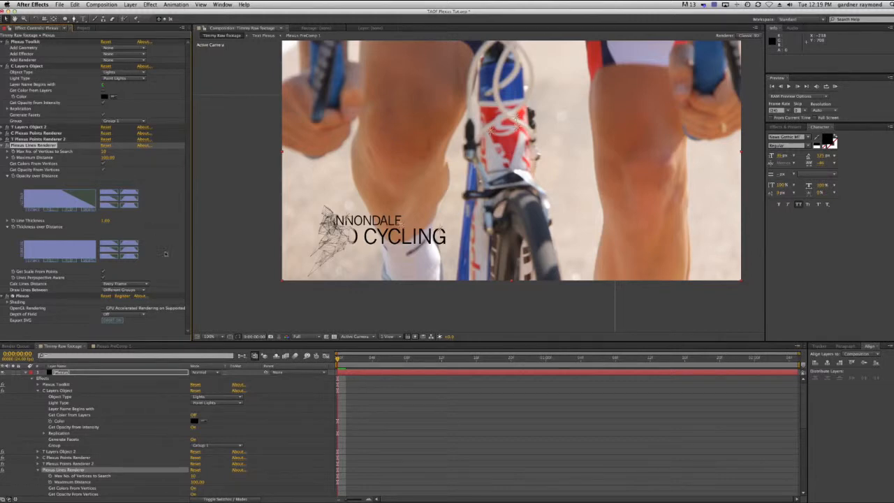
{"action": "left_click", "coordinate": [136, 292]}
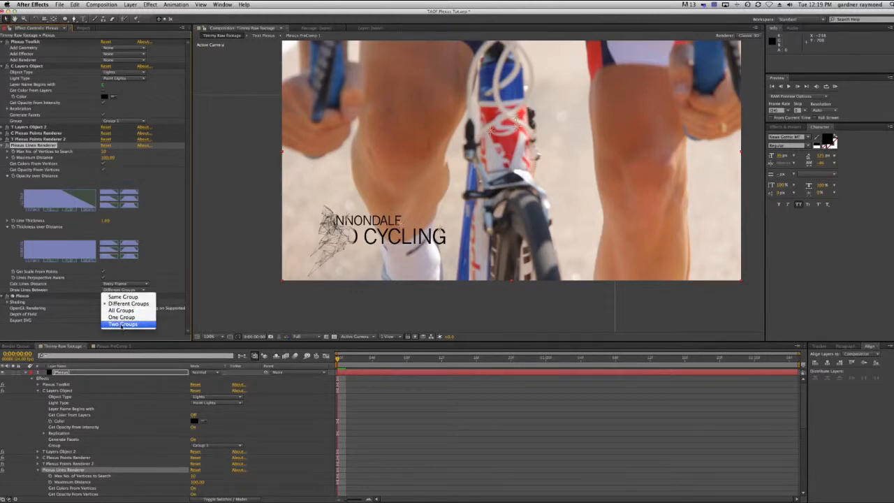
{"action": "left_click", "coordinate": [123, 325]}
{"action": "left_click", "coordinate": [109, 303]}
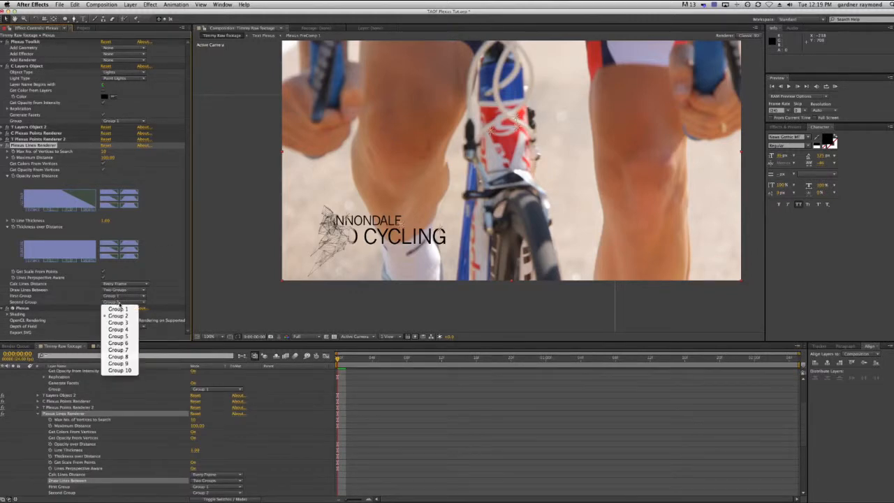
{"action": "left_click", "coordinate": [117, 311]}
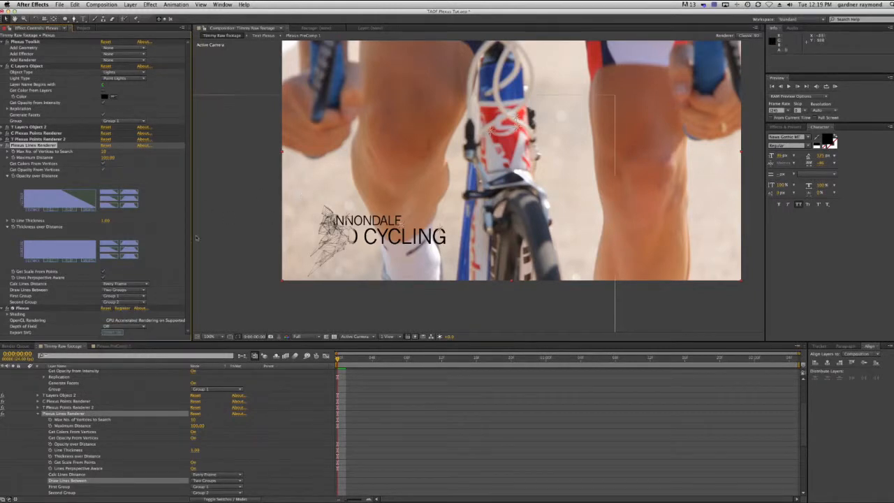
- Apply the rounded hump preset to the lines' Thickness and Opacity over Distance, and raise Maximum Distance to about 590
{"action": "left_click", "coordinate": [135, 250]}
{"action": "left_click", "coordinate": [134, 200]}
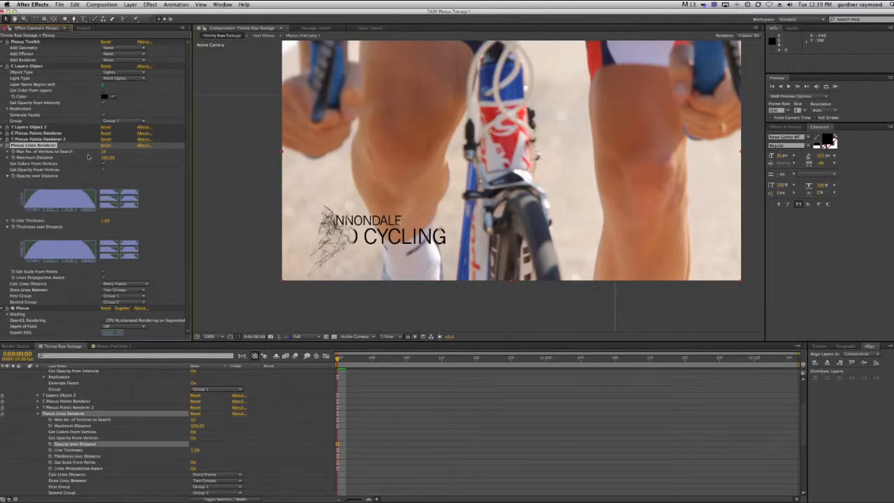
{"action": "left_click_drag", "start_coordinate": [104, 159], "coordinate": [251, 161]}
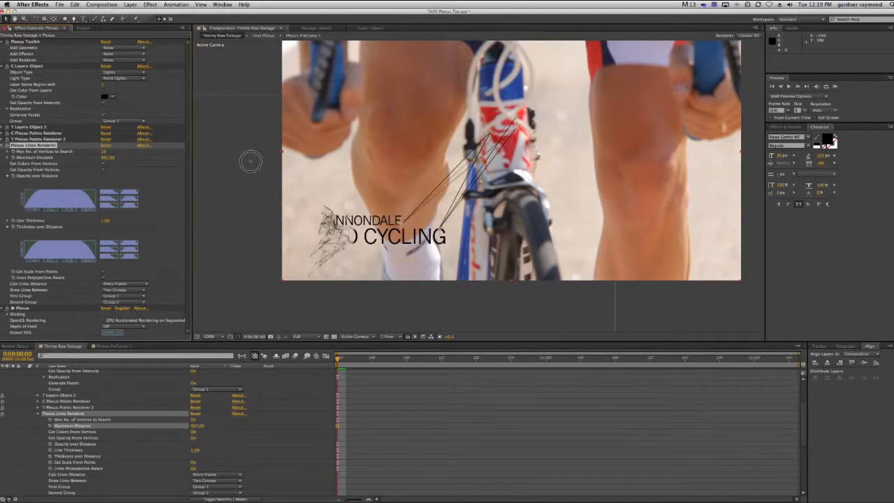
{"action": "left_click_drag", "start_coordinate": [249, 161], "coordinate": [285, 160]}
- Check the connecting lines at different frames and reduce the lines renderer's Maximum Distance to about 547
{"action": "left_click_drag", "start_coordinate": [339, 360], "coordinate": [517, 346]}
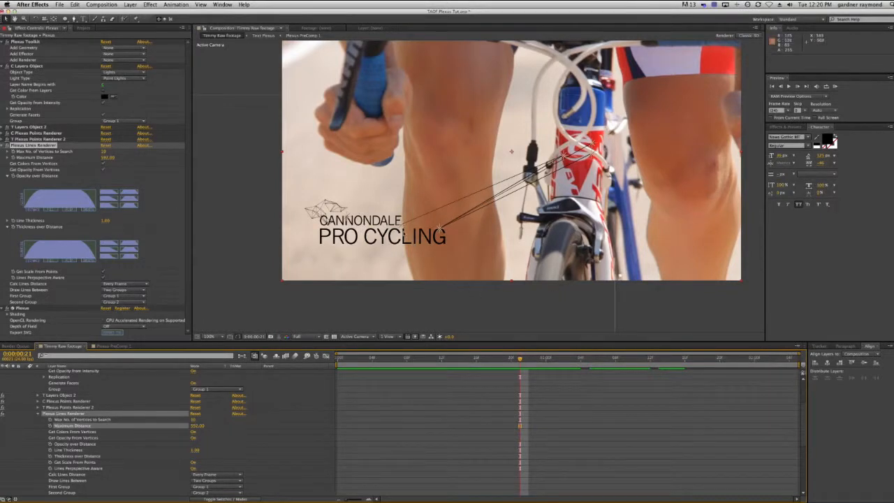
{"action": "mouse_move", "coordinate": [520, 359]}
{"action": "left_mouse_down"}
{"action": "mouse_move", "coordinate": [559, 357]}
{"action": "mouse_move", "coordinate": [529, 359]}
{"action": "left_mouse_up"}
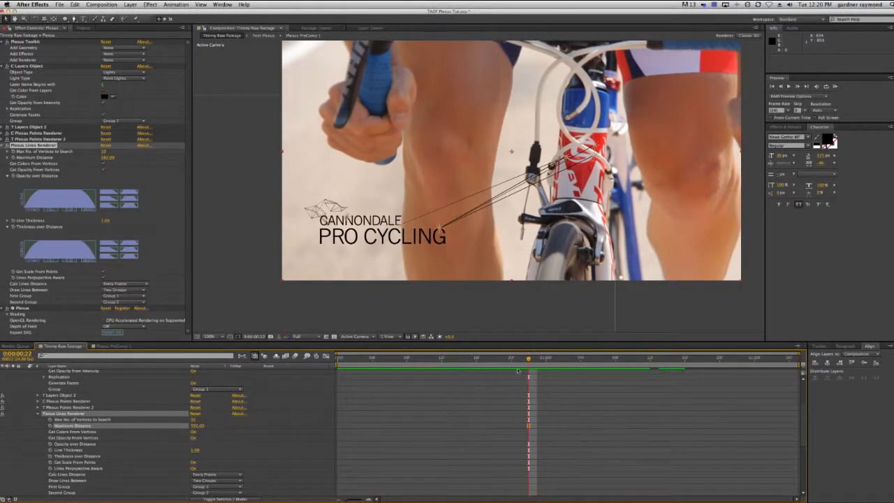
{"action": "mouse_move", "coordinate": [531, 359]}
{"action": "left_mouse_down"}
{"action": "mouse_move", "coordinate": [563, 359]}
{"action": "mouse_move", "coordinate": [529, 358]}
{"action": "left_mouse_up"}
{"action": "left_click_drag", "start_coordinate": [108, 160], "coordinate": [89, 160]}
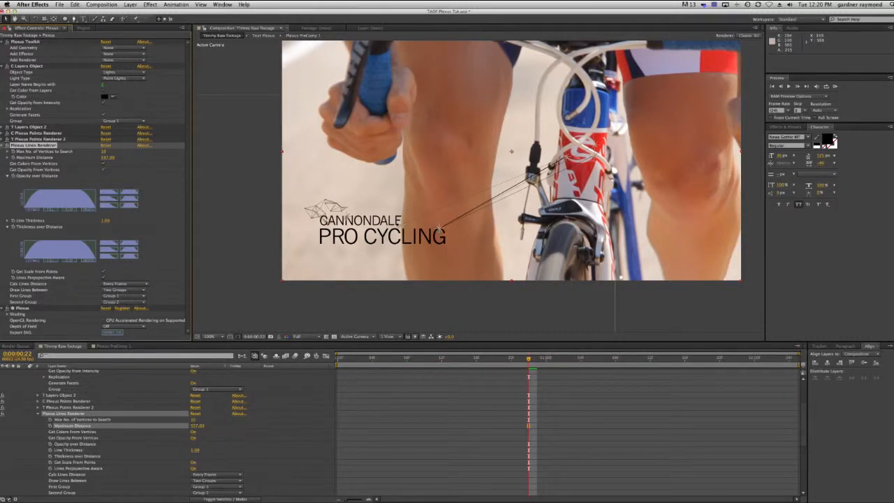
{"action": "mouse_move", "coordinate": [111, 158]}
{"action": "left_mouse_down"}
{"action": "mouse_move", "coordinate": [102, 158]}
{"action": "mouse_move", "coordinate": [110, 157]}
{"action": "left_mouse_up"}
{"action": "left_click_drag", "start_coordinate": [529, 359], "coordinate": [363, 357]}
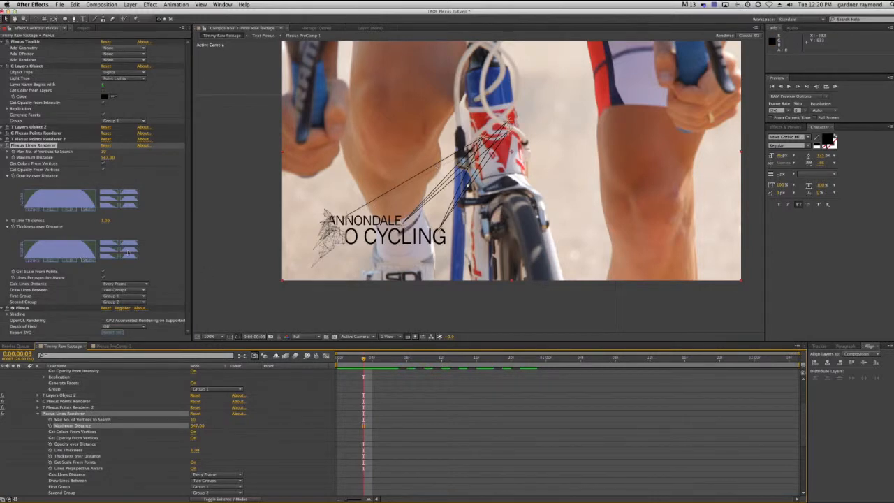
- Set the lines renderer's Line Thickness to 0.5 and increase its Maximum Distance slightly
{"action": "left_click", "coordinate": [107, 221]}
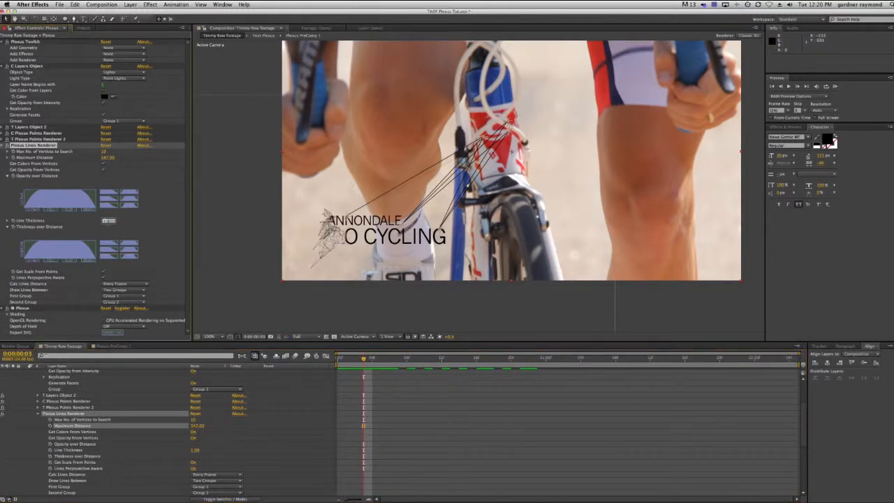
{"action": "type", "text": "0.8"}
{"action": "key", "text": "Return"}
{"action": "left_click", "coordinate": [106, 221]}
{"action": "type", "text": "0.5"}
{"action": "key", "text": "Return"}
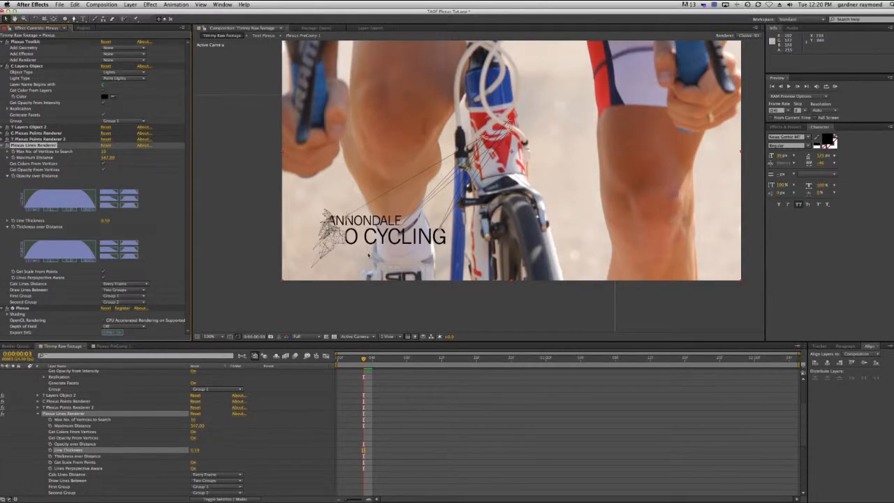
{"action": "left_click", "coordinate": [108, 159]}
{"action": "left_click_drag", "start_coordinate": [108, 158], "coordinate": [115, 158]}
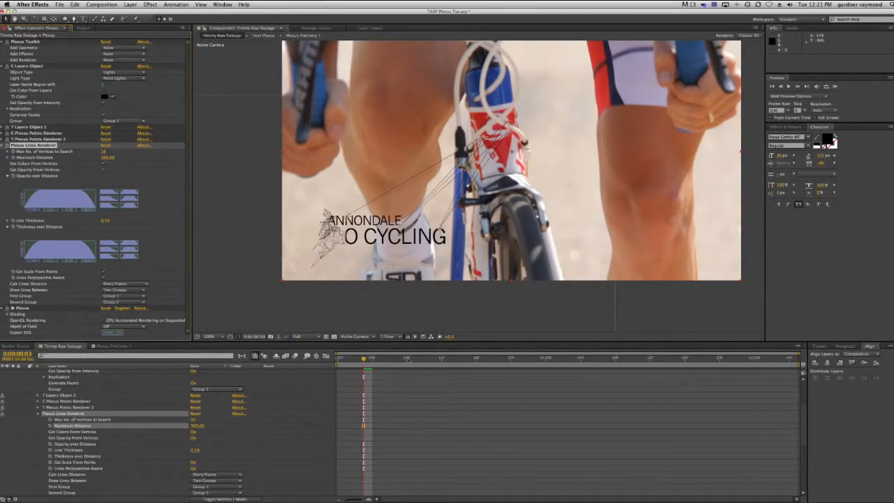
- Preview the footage from near its start to its end to examine how the plexus lines connect the bike and title
{"action": "left_click_drag", "start_coordinate": [364, 359], "coordinate": [342, 356]}
{"action": "key", "text": "space"}
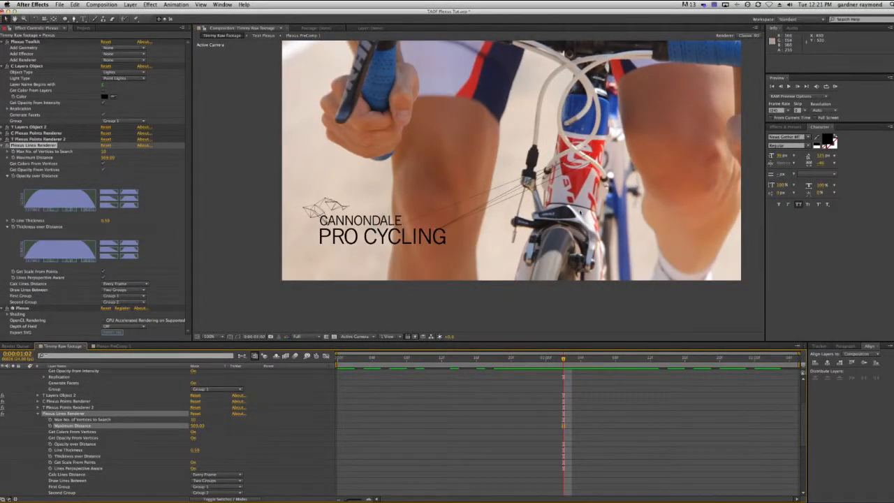
{"action": "left_click_drag", "start_coordinate": [564, 359], "coordinate": [623, 357]}
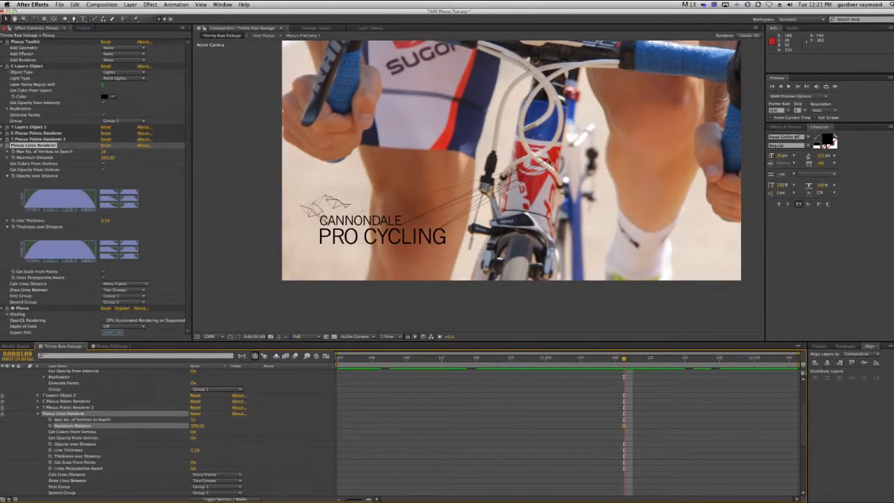
{"action": "left_click", "coordinate": [4, 146]}
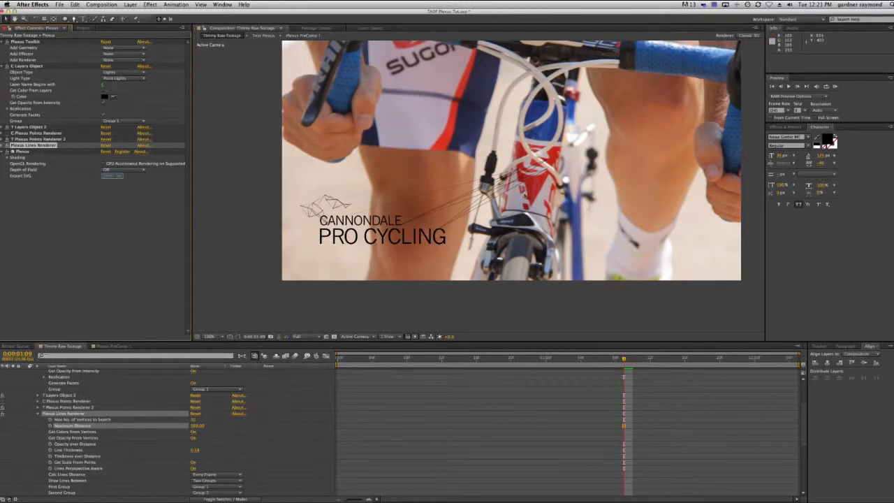
{"action": "left_click", "coordinate": [759, 361]}
{"action": "left_click_drag", "start_coordinate": [760, 362], "coordinate": [634, 355]}
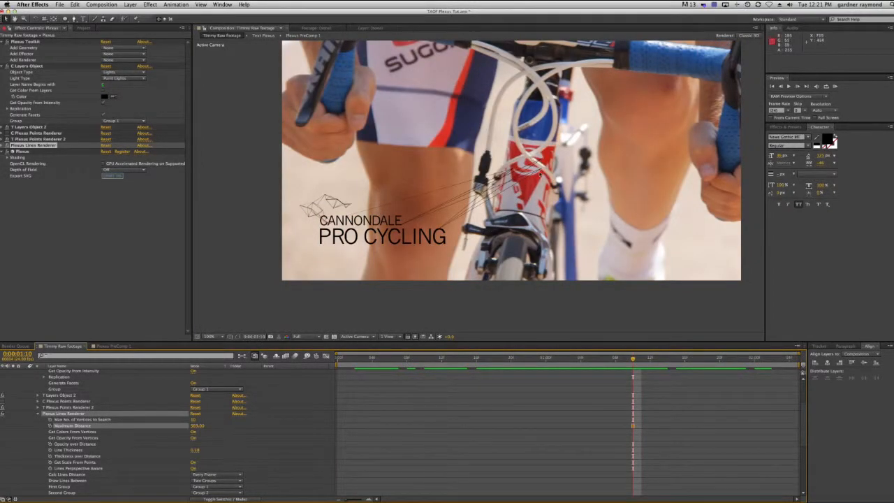
{"action": "left_click_drag", "start_coordinate": [640, 357], "coordinate": [744, 366]}
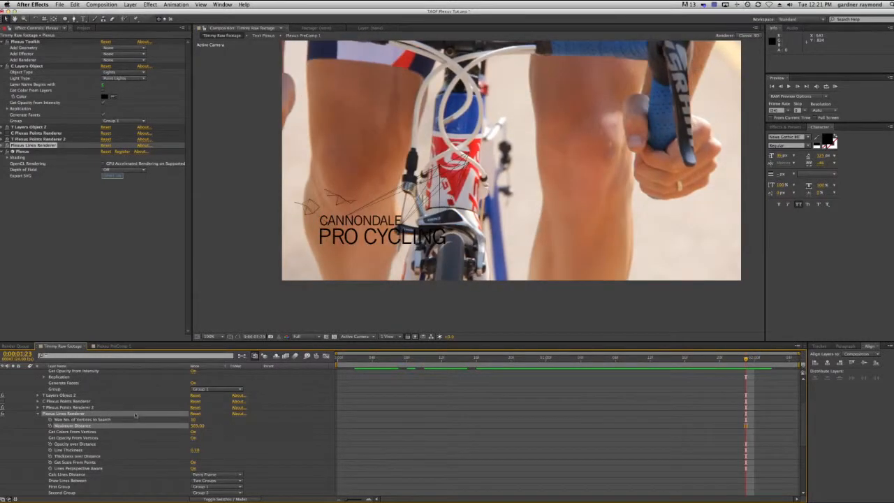
- Collapse the expanded properties of the Plexus, C Tracker and T Light layers in the timeline
{"action": "left_click", "coordinate": [39, 414]}
{"action": "scroll", "coordinate": [54, 408], "scroll_direction": "up", "scroll_amount": 3}
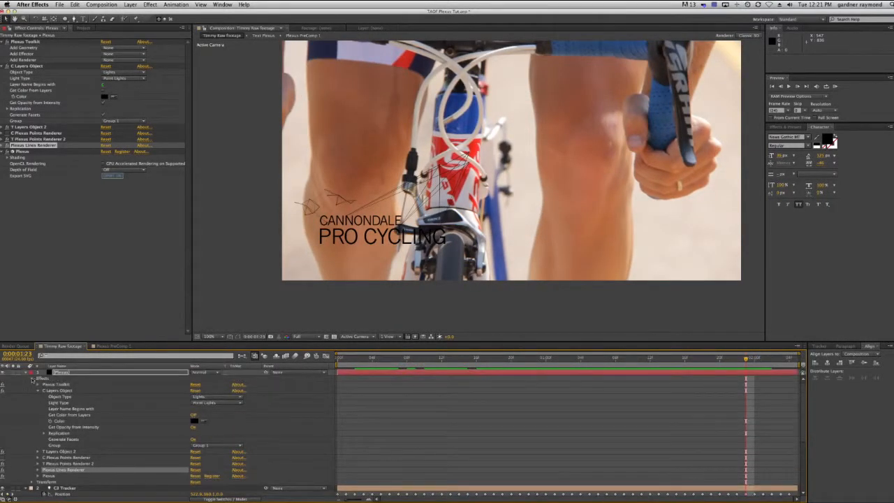
{"action": "left_click", "coordinate": [33, 378]}
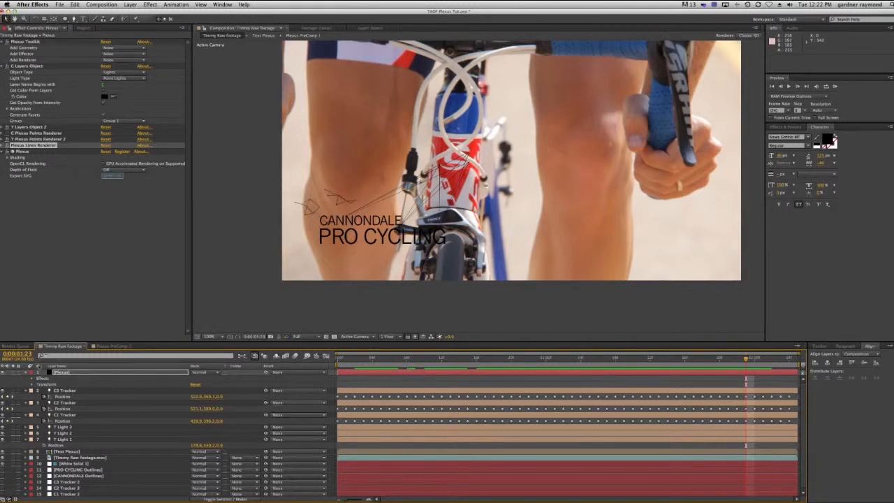
{"action": "left_click", "coordinate": [26, 373]}
{"action": "left_click", "coordinate": [27, 378]}
{"action": "left_click", "coordinate": [26, 384]}
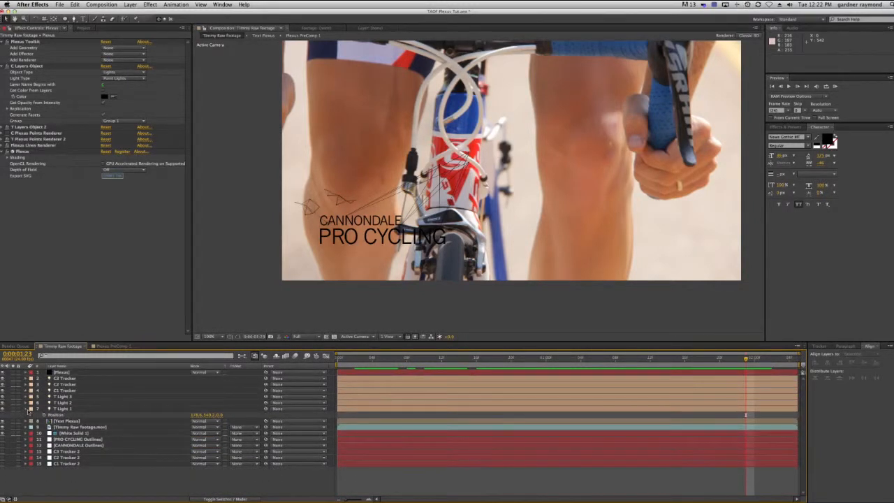
{"action": "left_click", "coordinate": [28, 412]}
{"action": "left_click", "coordinate": [65, 409]}
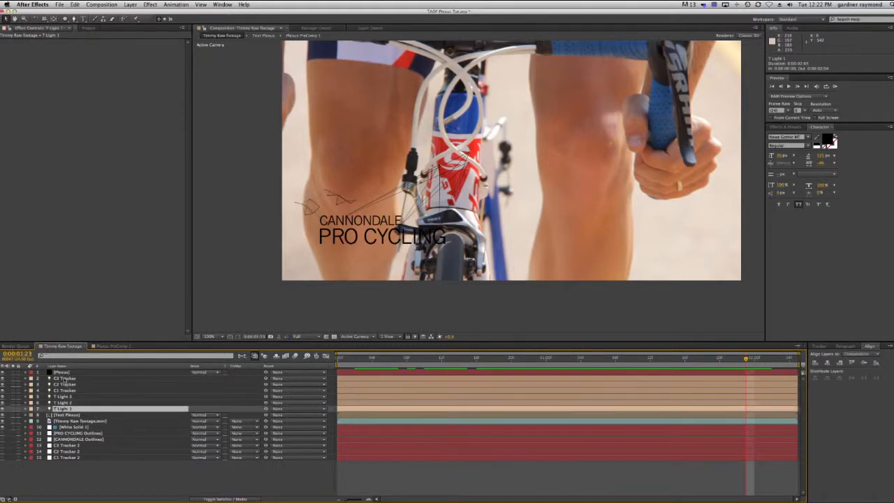
{"action": "left_click", "coordinate": [64, 372], "text": "shift"}
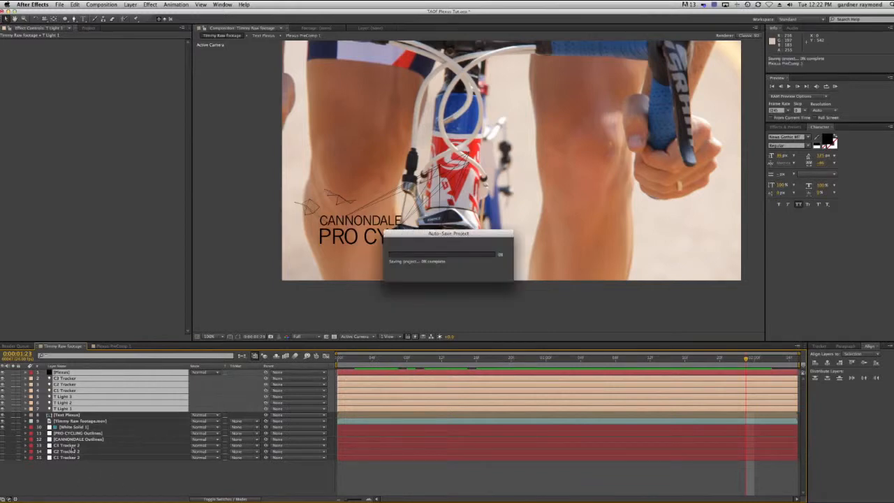
{"action": "left_click", "coordinate": [74, 471]}
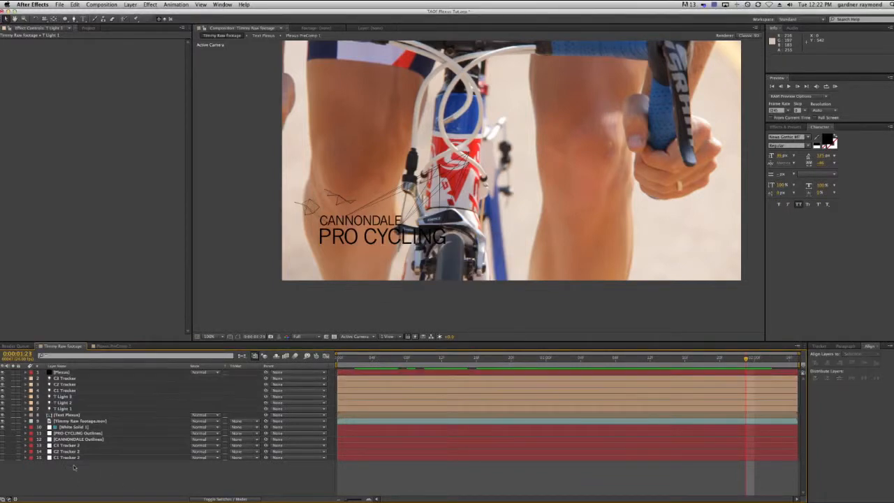
{"action": "left_click", "coordinate": [67, 451]}
{"action": "left_click", "coordinate": [66, 445]}
{"action": "left_click", "coordinate": [65, 458]}
{"action": "left_click", "coordinate": [65, 451]}
{"action": "left_click", "coordinate": [66, 445]}
{"action": "left_click", "coordinate": [68, 451]}
{"action": "left_click", "coordinate": [68, 445]}
{"action": "left_click", "coordinate": [68, 451]}
{"action": "left_click", "coordinate": [69, 457]}
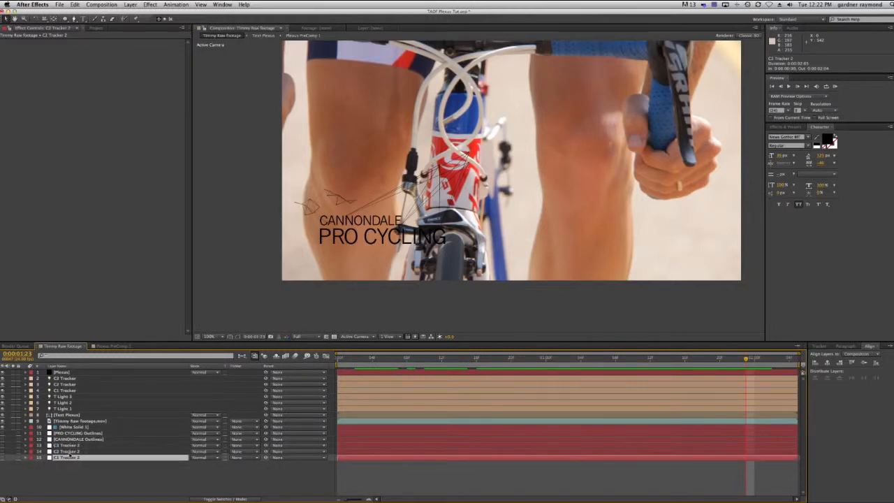
{"action": "left_click", "coordinate": [68, 451]}
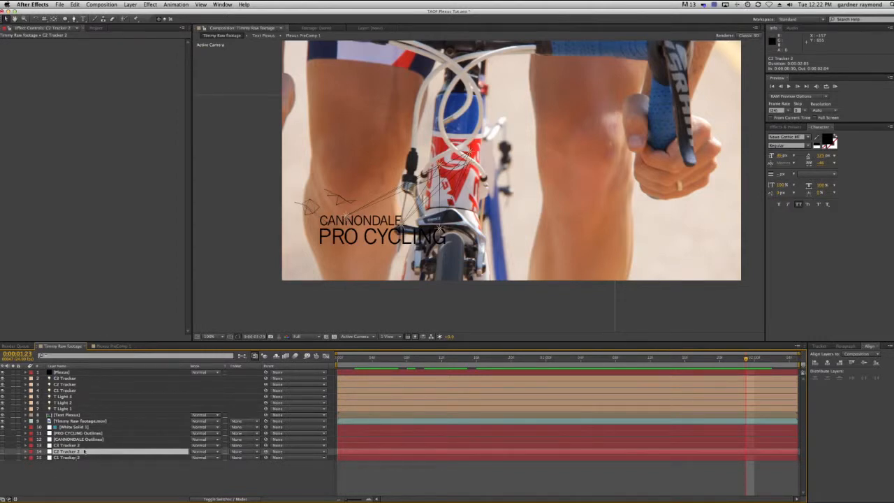
- Pre-compose the Plexus layer, the three C Tracker lights and the three T Lights into a composition named Plexus Lines PreComp
{"action": "left_click", "coordinate": [63, 409]}
{"action": "left_click", "coordinate": [61, 373], "text": "shift"}
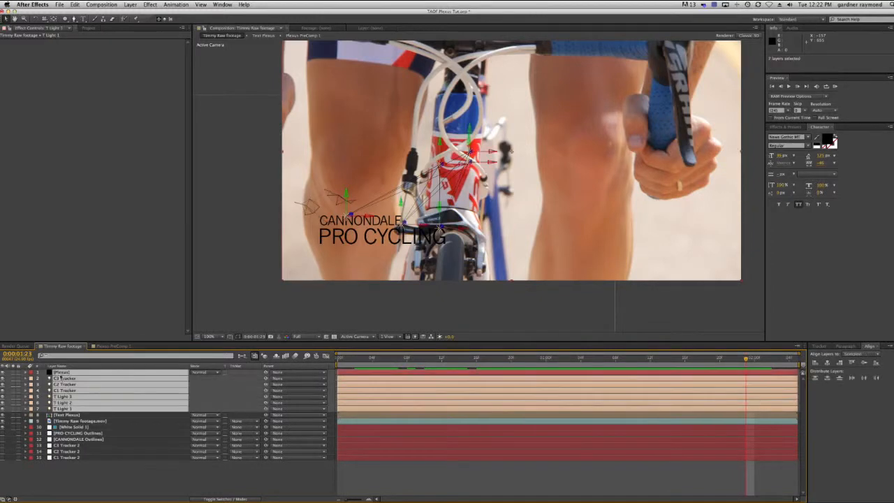
{"action": "key", "text": "super+shift+c"}
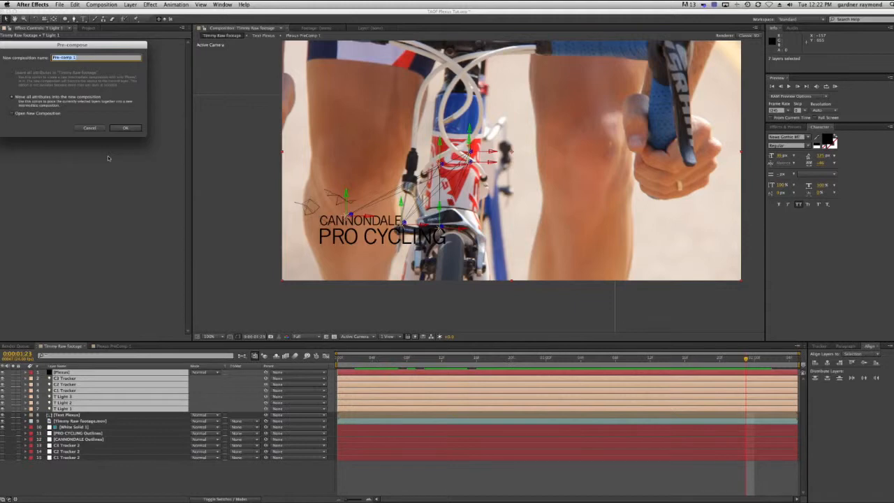
{"action": "type", "text": "Plexus Lines"}
{"action": "key", "text": "Return"}
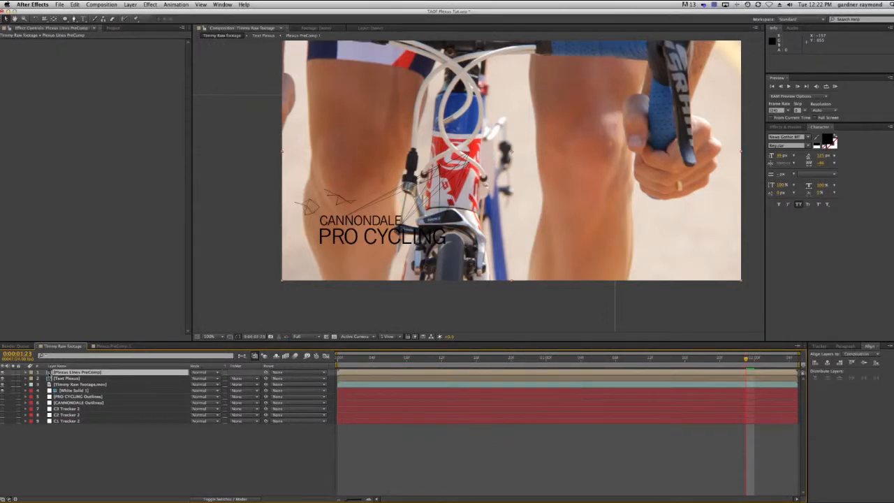
- Place Plexus Lines PreComp below the Text Plexus layer and create a white full-size solid named Cable Matte
{"action": "left_click_drag", "start_coordinate": [50, 373], "coordinate": [49, 383]}
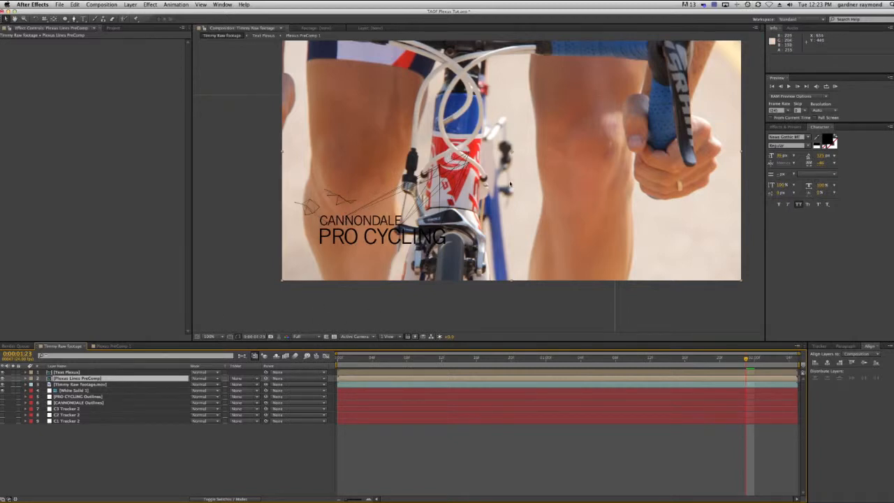
{"action": "key", "text": "super+y"}
{"action": "type", "text": "Cantle Matte"}
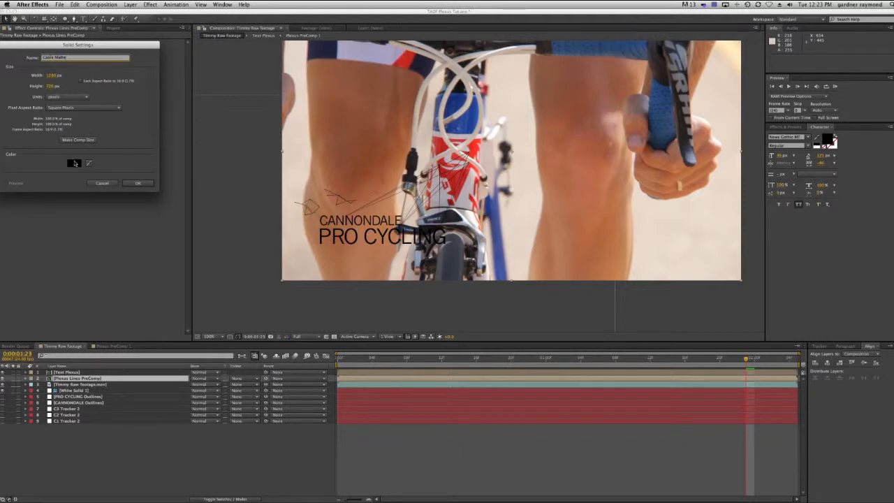
{"action": "left_click", "coordinate": [75, 163]}
{"action": "type", "text": "ffffff"}
{"action": "left_click", "coordinate": [165, 57]}
{"action": "left_click", "coordinate": [137, 183]}
- Set the Cable Matte layer's opacity to 0%
{"action": "key", "text": "t"}
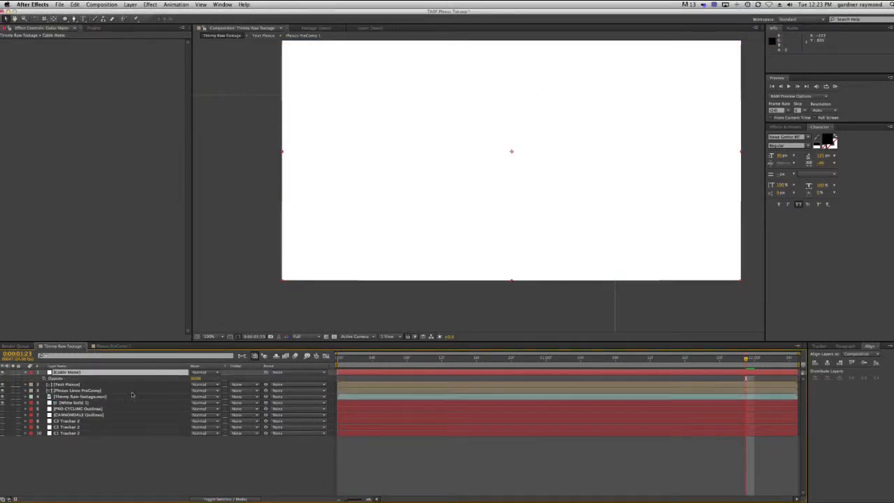
{"action": "left_click", "coordinate": [196, 377]}
{"action": "type", "text": "0"}
{"action": "key", "text": "Return"}
- Draw a closed Pen mask on Cable Matte around the white cable section crossing the upper plexus lines on the bike's head tube
{"action": "key", "text": "z"}
{"action": "left_click", "coordinate": [477, 151]}
{"action": "key", "text": "h"}
{"action": "left_click_drag", "start_coordinate": [514, 181], "coordinate": [542, 161]}
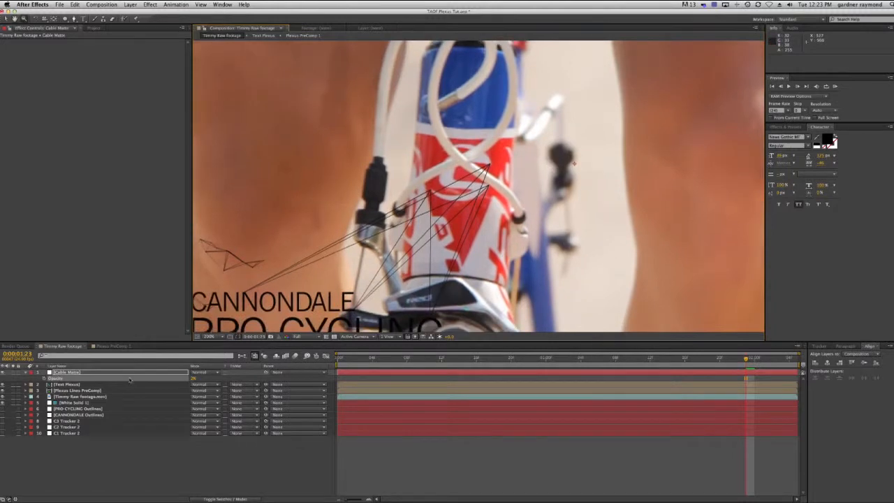
{"action": "left_click", "coordinate": [59, 373]}
{"action": "key", "text": "z"}
{"action": "left_click", "coordinate": [500, 182]}
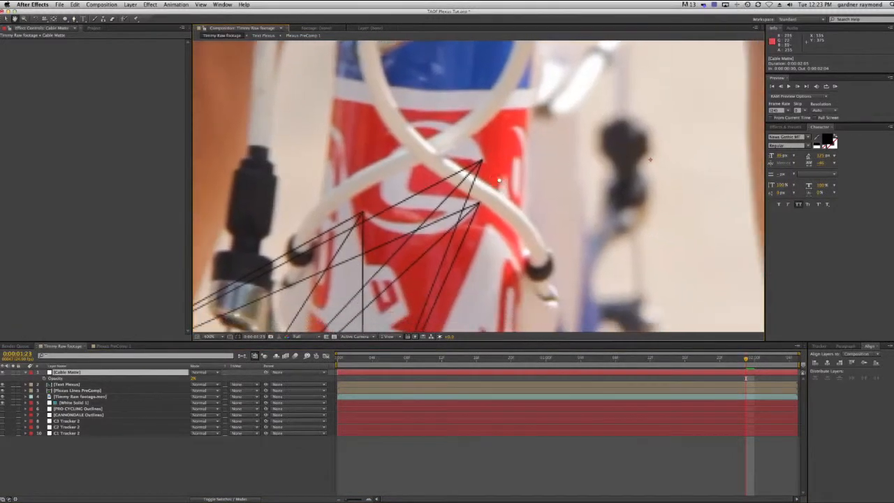
{"action": "key", "text": "g"}
{"action": "left_click", "coordinate": [439, 155]}
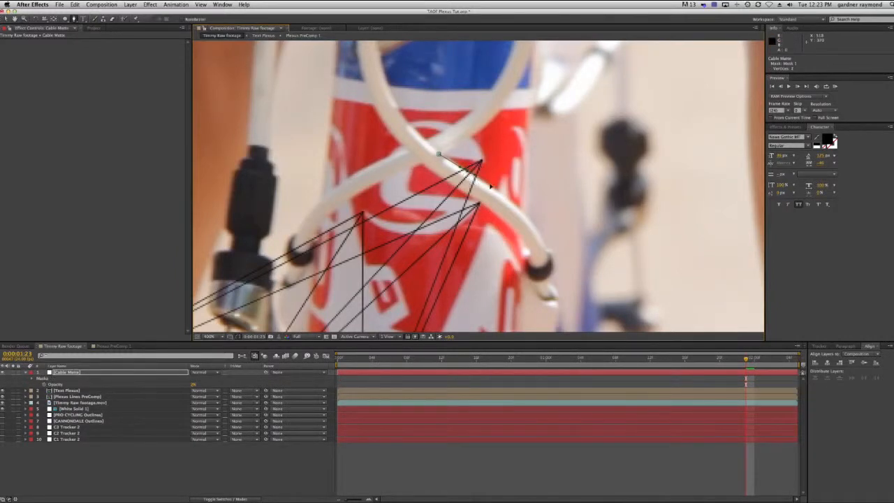
{"action": "left_click", "coordinate": [501, 197]}
{"action": "left_click", "coordinate": [502, 220]}
{"action": "left_click", "coordinate": [472, 198]}
{"action": "left_click", "coordinate": [421, 162]}
{"action": "left_click", "coordinate": [439, 155]}
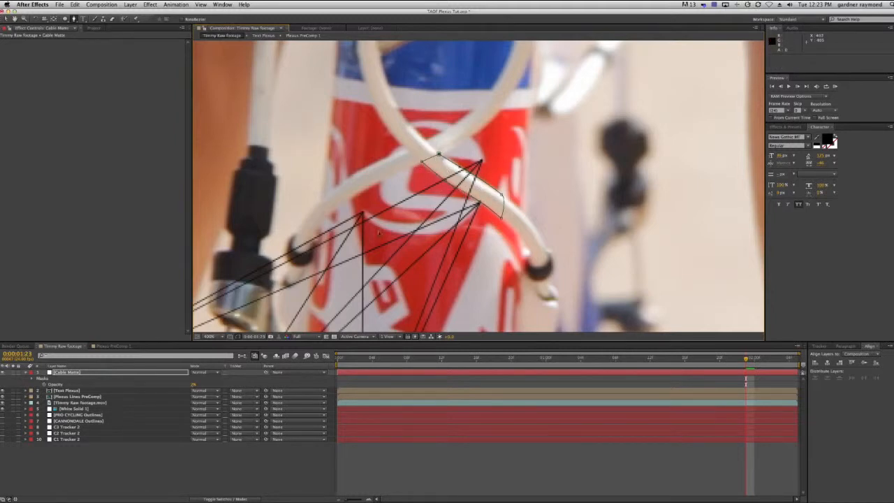
- Edit the Mask Feather of the mask on the Cable Matte layer
{"action": "left_click", "coordinate": [70, 372]}
{"action": "key", "text": "f"}
{"action": "left_click", "coordinate": [208, 385]}
{"action": "key", "text": "Return"}
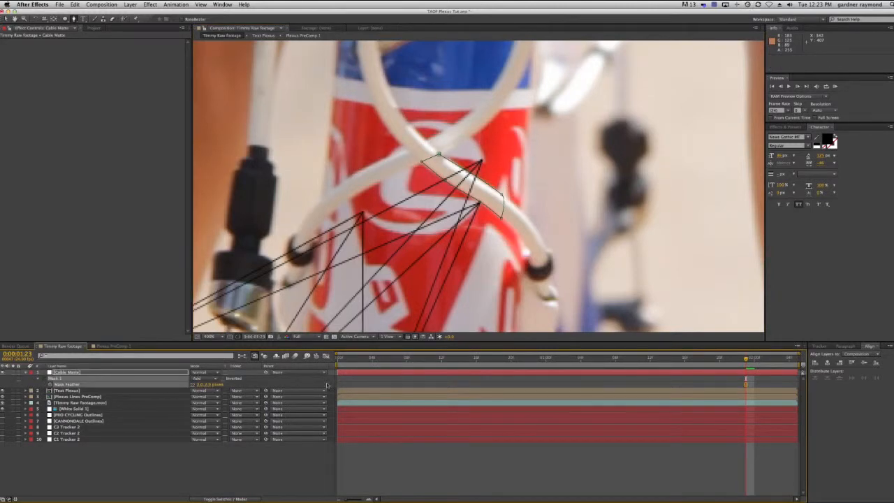
- Add a Mask Path keyframe to Cable Matte at 0:00:01:23 and parent the layer to C2 Tracker 2
{"action": "left_click", "coordinate": [65, 373]}
{"action": "key", "text": "m"}
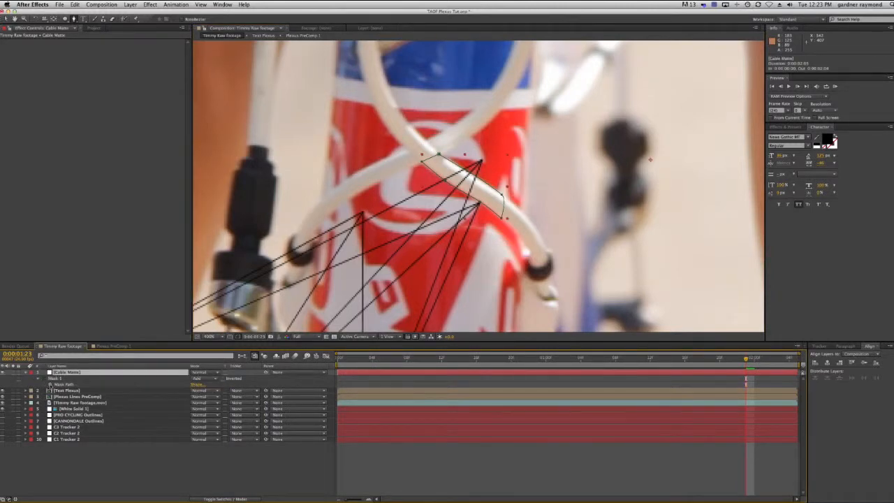
{"action": "left_click", "coordinate": [52, 384]}
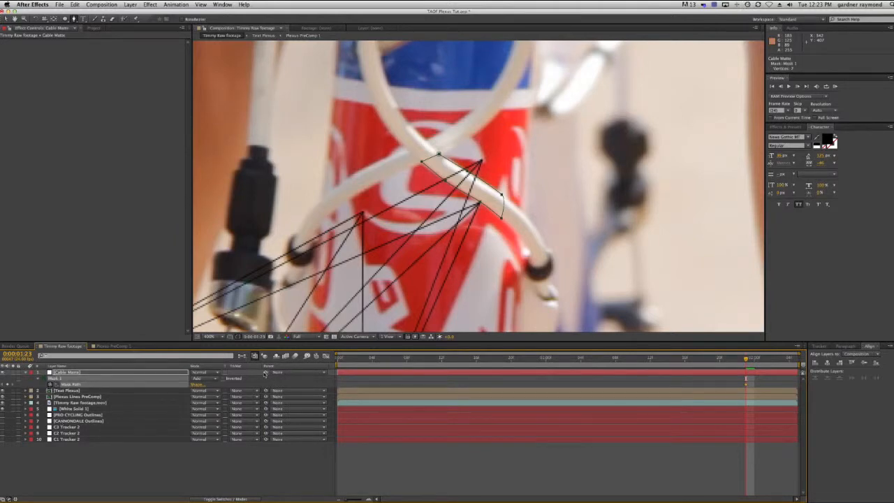
{"action": "left_click_drag", "start_coordinate": [267, 372], "coordinate": [68, 434]}
- Realign the cable mask with the white cable at 0:00:02:04 and at the first frame, keyframing its path at both times
{"action": "left_click_drag", "start_coordinate": [747, 359], "coordinate": [803, 362]}
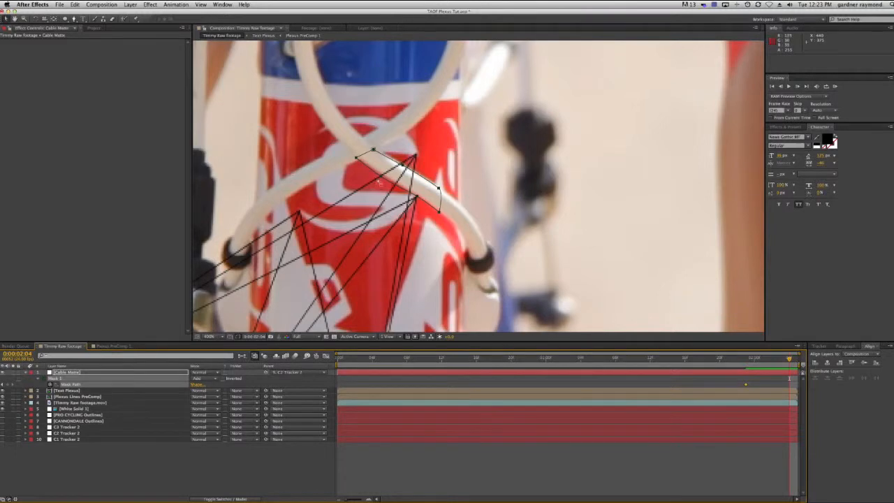
{"action": "left_click", "coordinate": [379, 180]}
{"action": "left_click_drag", "start_coordinate": [463, 185], "coordinate": [465, 188]}
{"action": "left_click_drag", "start_coordinate": [422, 189], "coordinate": [423, 187]}
{"action": "key", "text": "space"}
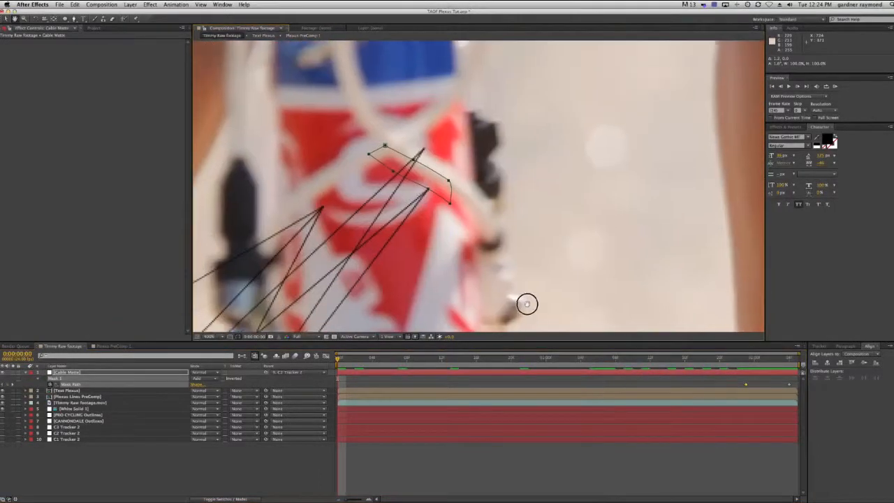
{"action": "left_click_drag", "start_coordinate": [429, 186], "coordinate": [472, 184]}
{"action": "left_click_drag", "start_coordinate": [443, 180], "coordinate": [445, 180]}
- Keyframe the cable mask's path at three intermediate frames in the first part of the clip so it follows the moving cable
{"action": "left_click_drag", "start_coordinate": [338, 359], "coordinate": [485, 359]}
{"action": "left_click_drag", "start_coordinate": [598, 205], "coordinate": [597, 196]}
{"action": "left_click_drag", "start_coordinate": [541, 213], "coordinate": [528, 215]}
{"action": "left_click_drag", "start_coordinate": [485, 359], "coordinate": [416, 359]}
{"action": "left_click_drag", "start_coordinate": [370, 193], "coordinate": [365, 177]}
{"action": "left_click_drag", "start_coordinate": [387, 359], "coordinate": [572, 375]}
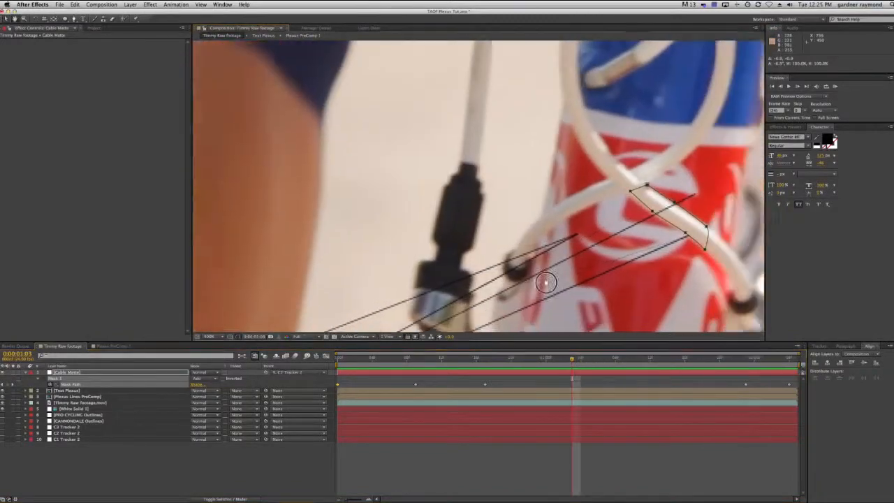
{"action": "left_click_drag", "start_coordinate": [547, 283], "coordinate": [463, 272]}
{"action": "left_click_drag", "start_coordinate": [598, 205], "coordinate": [580, 207]}
{"action": "left_click_drag", "start_coordinate": [549, 359], "coordinate": [468, 362]}
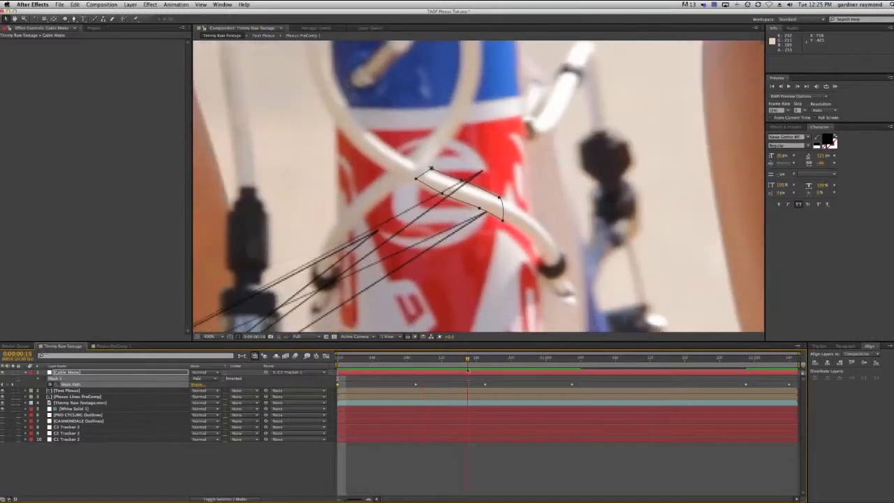
- Duplicate the raw cycling footage layer and place the copy directly beneath Cable Matte
{"action": "left_click", "coordinate": [28, 373]}
{"action": "left_click", "coordinate": [80, 391]}
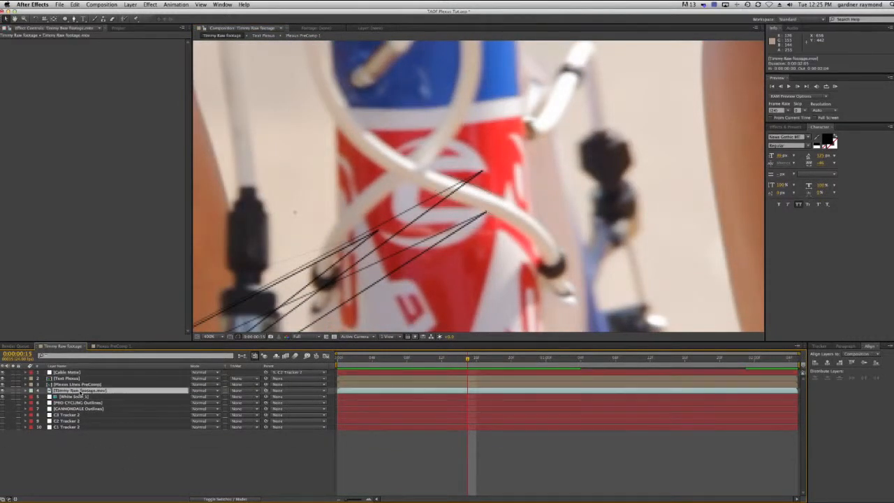
{"action": "key", "text": "super+d"}
{"action": "left_click_drag", "start_coordinate": [82, 392], "coordinate": [80, 375]}
- Set Cable Matte's opacity to 100% and use it as the Luma Matte for the duplicated footage layer
{"action": "left_click", "coordinate": [70, 372]}
{"action": "key", "text": "t"}
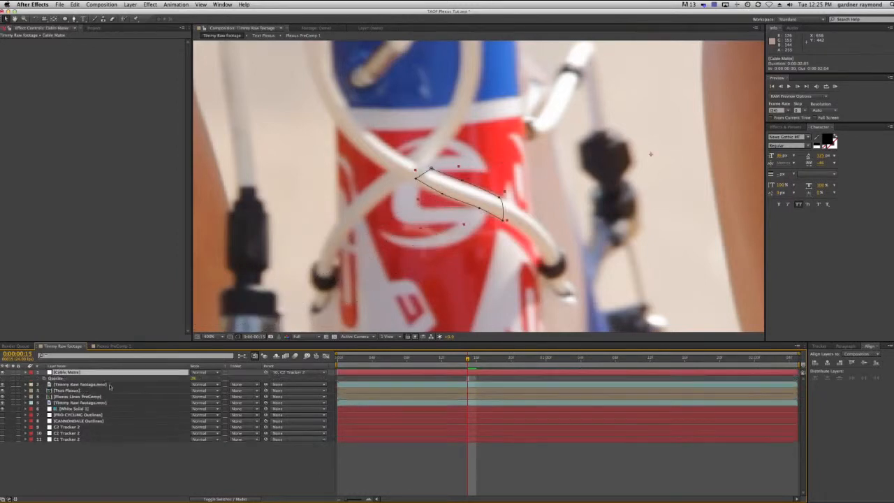
{"action": "left_click_drag", "start_coordinate": [194, 379], "coordinate": [342, 387]}
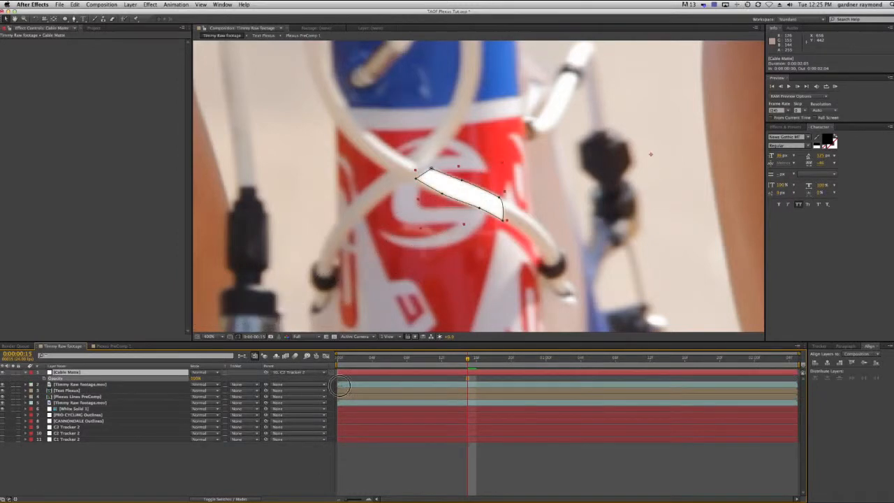
{"action": "left_click", "coordinate": [243, 385]}
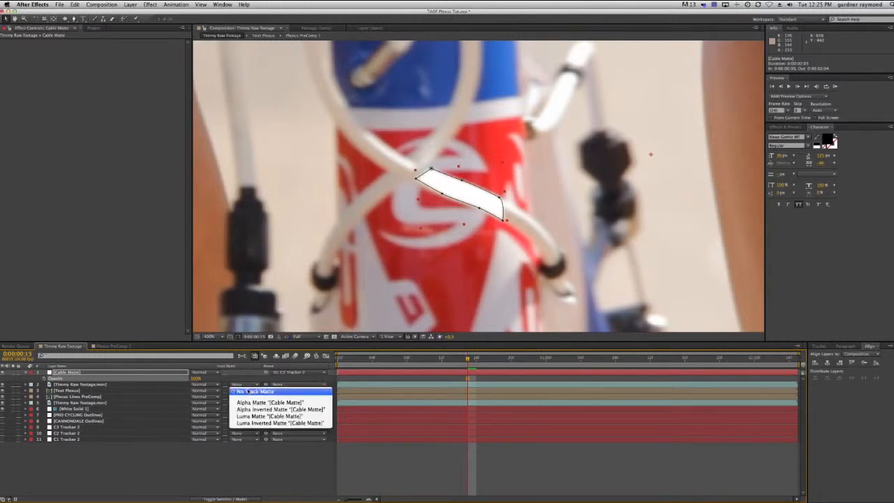
{"action": "left_click", "coordinate": [255, 416]}
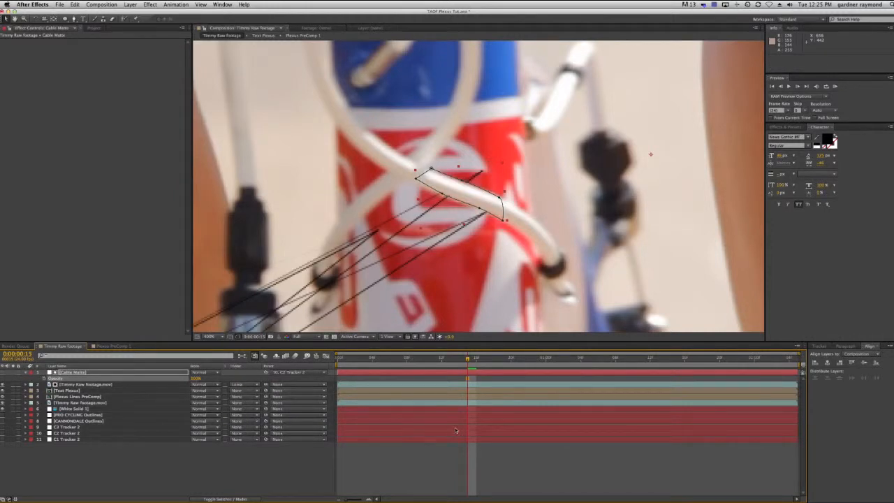
{"action": "key", "text": "super+shift+a"}
- Scrub through the composition at several magnifications to examine how the cable overlaps the plexus lines
{"action": "left_click_drag", "start_coordinate": [467, 359], "coordinate": [702, 361]}
{"action": "scroll", "coordinate": [352, 256], "scroll_direction": "down", "scroll_amount": 2}
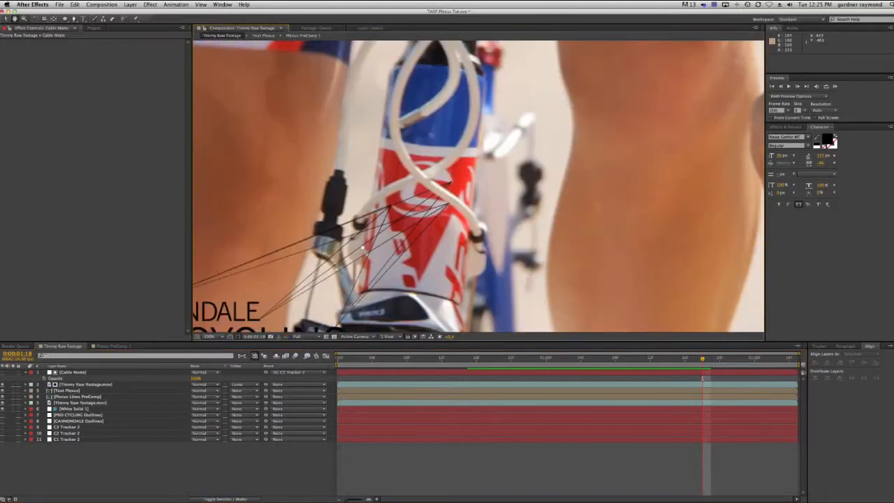
{"action": "left_click_drag", "start_coordinate": [679, 359], "coordinate": [338, 357]}
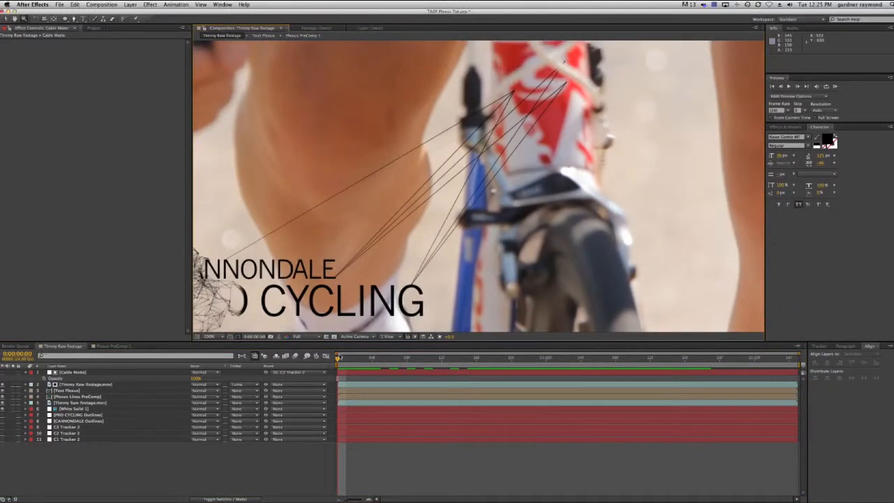
{"action": "left_click_drag", "start_coordinate": [338, 356], "coordinate": [374, 358]}
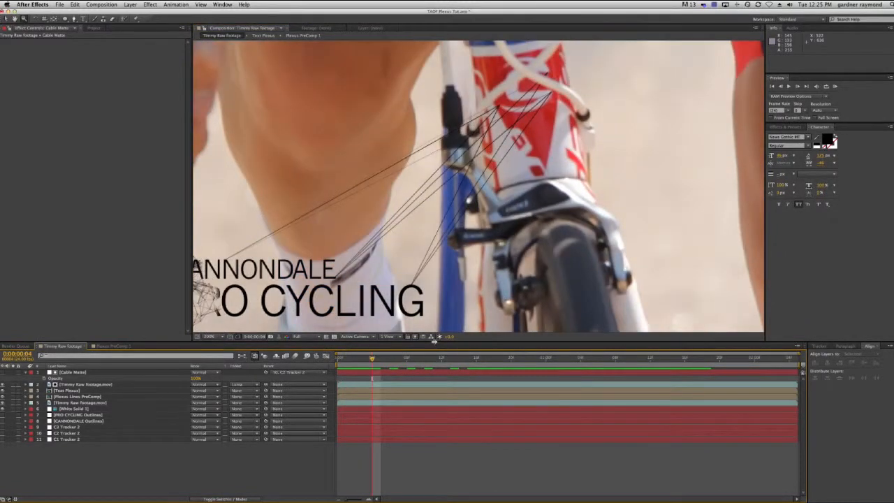
{"action": "left_click_drag", "start_coordinate": [433, 340], "coordinate": [434, 424]}
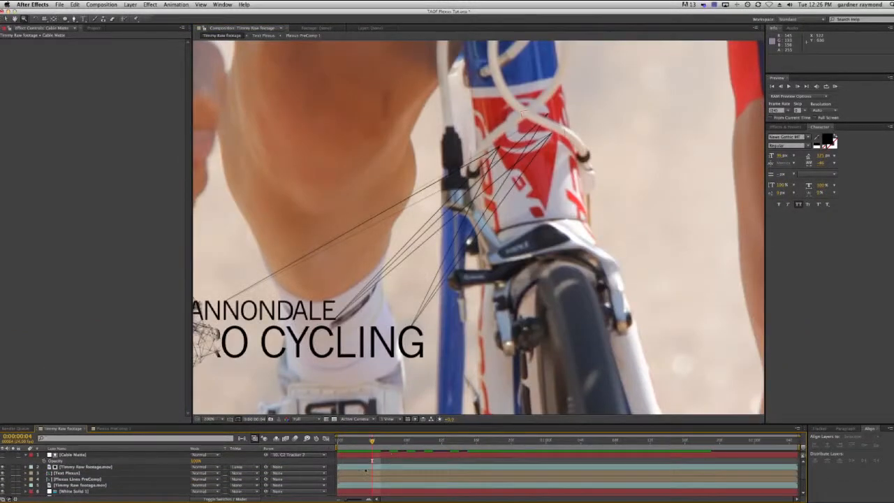
{"action": "left_click_drag", "start_coordinate": [371, 441], "coordinate": [441, 435]}
{"action": "scroll", "coordinate": [468, 313], "scroll_direction": "down", "scroll_amount": 2}
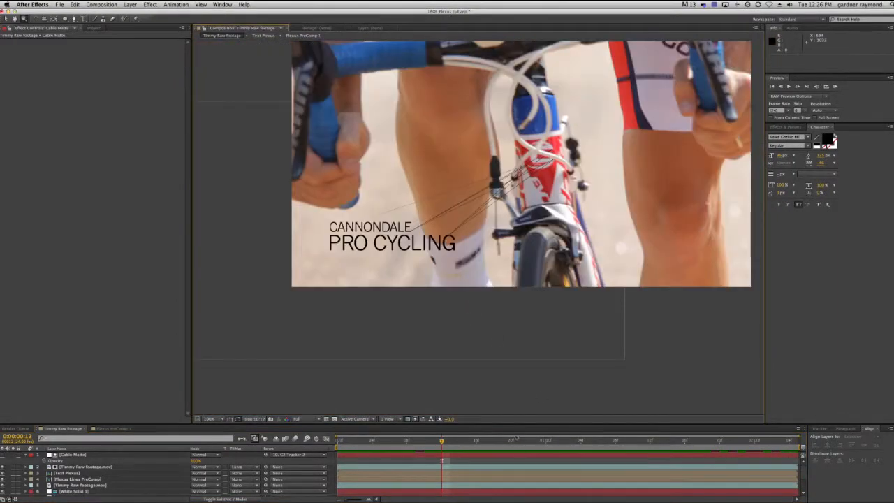
{"action": "left_click_drag", "start_coordinate": [512, 424], "coordinate": [526, 339]}
{"action": "key", "text": "space"}
{"action": "left_click_drag", "start_coordinate": [565, 157], "coordinate": [522, 224]}
{"action": "left_click_drag", "start_coordinate": [443, 356], "coordinate": [287, 359]}
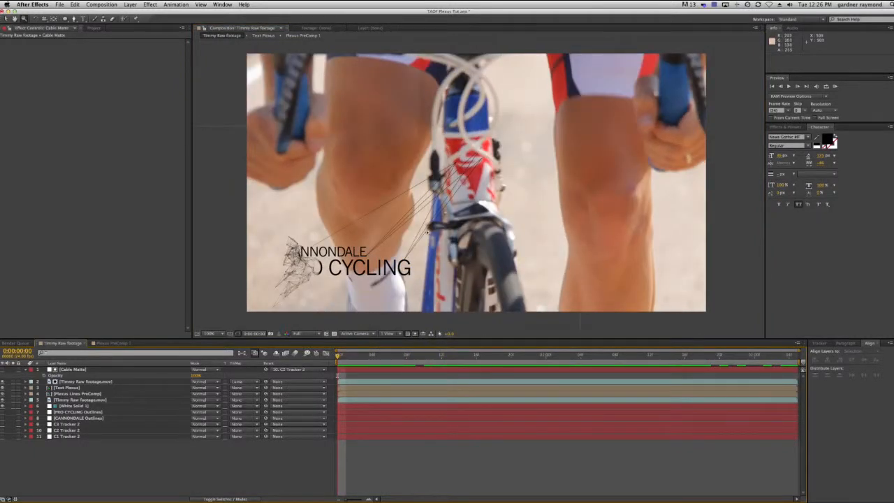
- Play the composition in an enlarged viewer, then scrub from the start to about 0:00:01:07 to review the finished title
{"action": "key", "text": "grave"}
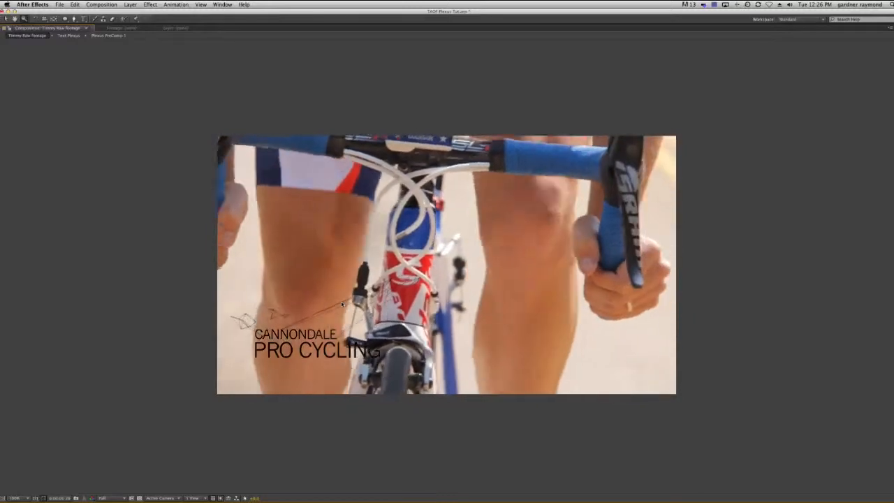
{"action": "key", "text": "space"}
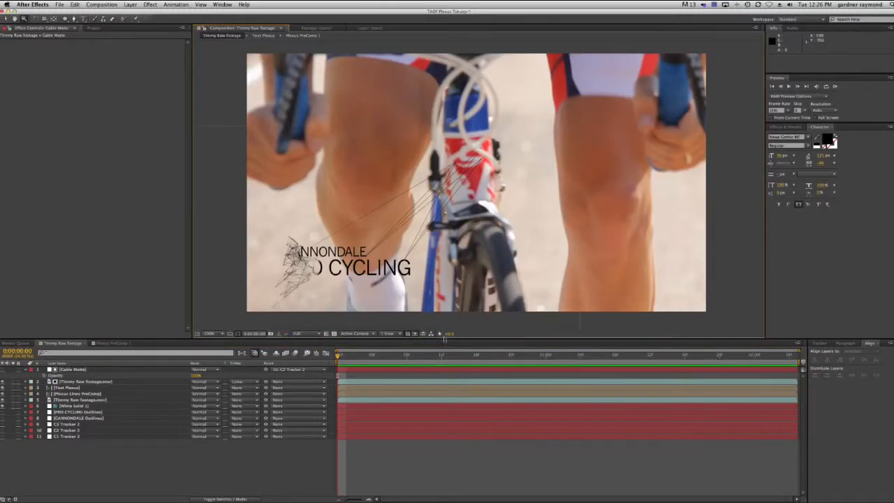
{"action": "mouse_move", "coordinate": [341, 356]}
{"action": "left_mouse_down"}
{"action": "mouse_move", "coordinate": [760, 362]}
{"action": "mouse_move", "coordinate": [355, 356]}
{"action": "left_mouse_up"}
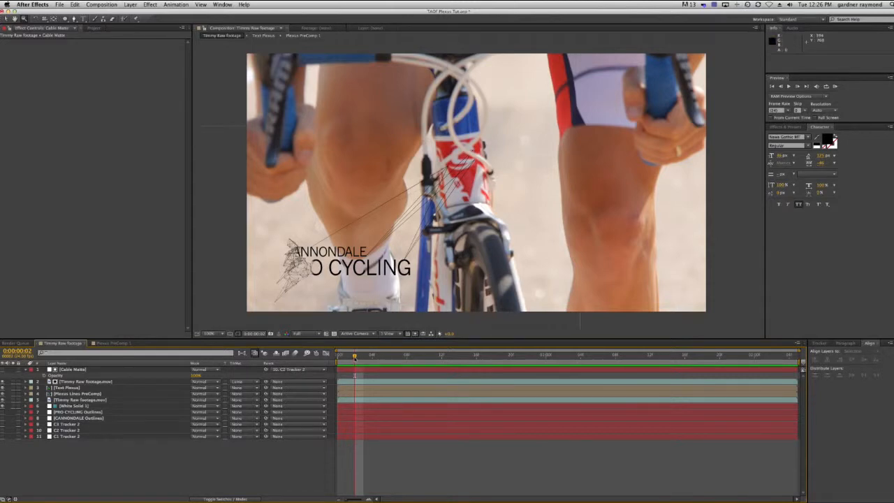
{"action": "key", "text": "space"}
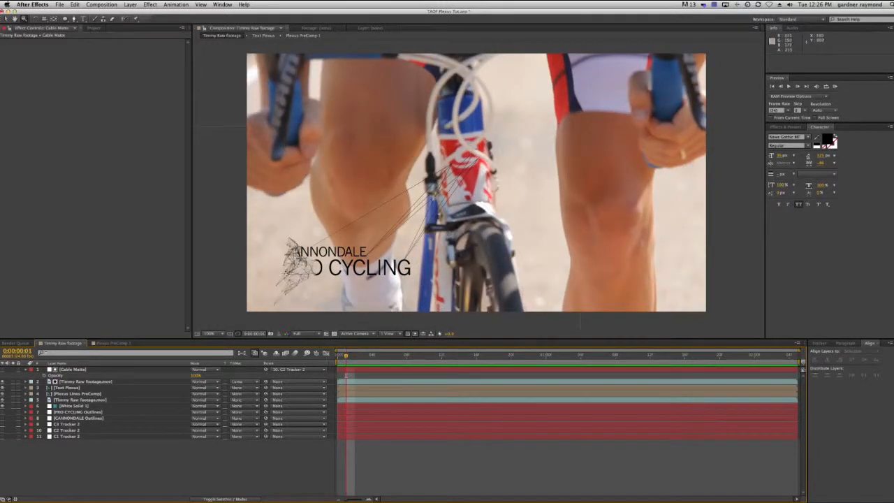
{"action": "left_click_drag", "start_coordinate": [345, 357], "coordinate": [339, 357]}
{"action": "left_click_drag", "start_coordinate": [346, 357], "coordinate": [605, 373]}
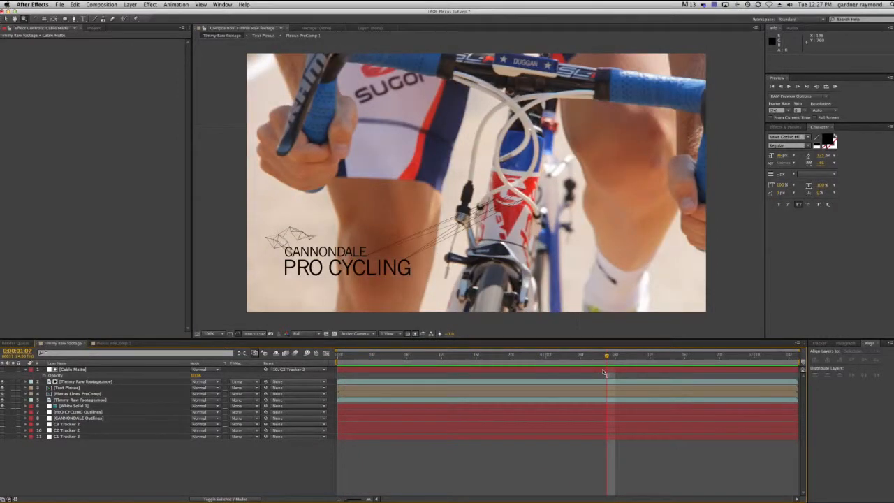